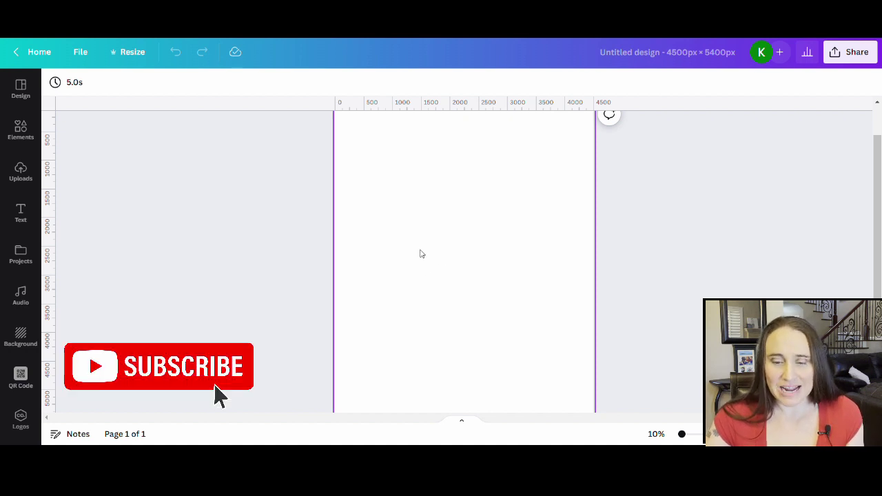
- Set the blank page's background colour to black
left_click(413, 239)
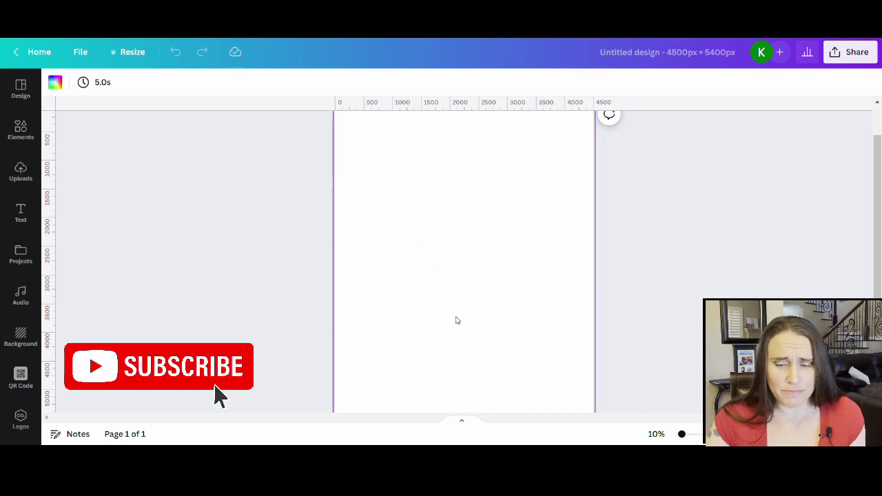
left_click(56, 84)
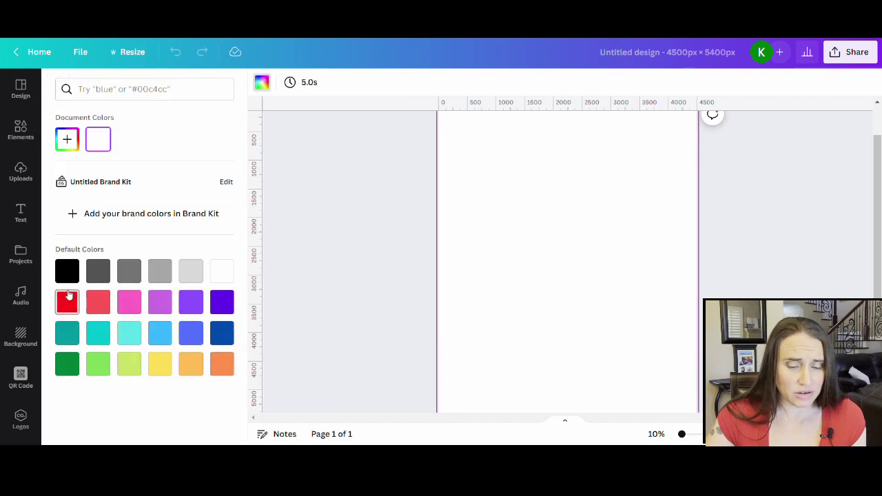
left_click(71, 275)
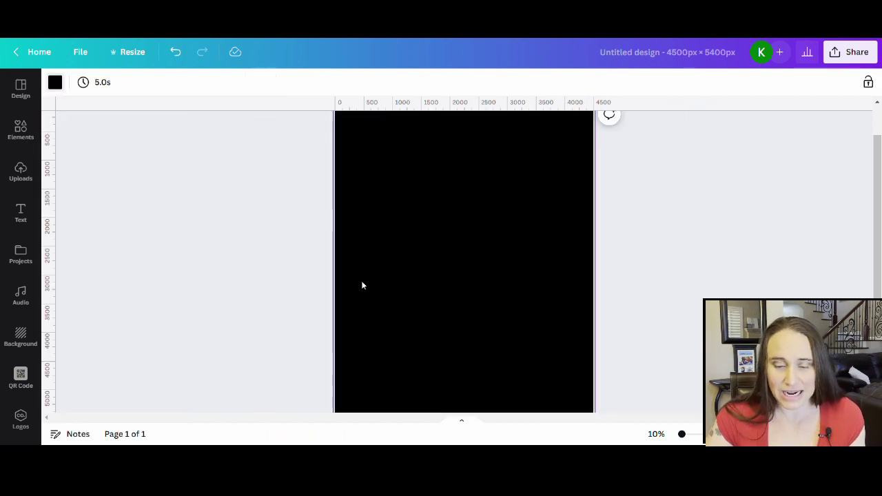
left_click(365, 286)
scroll(742, 276, "up", 1)
left_click(719, 273)
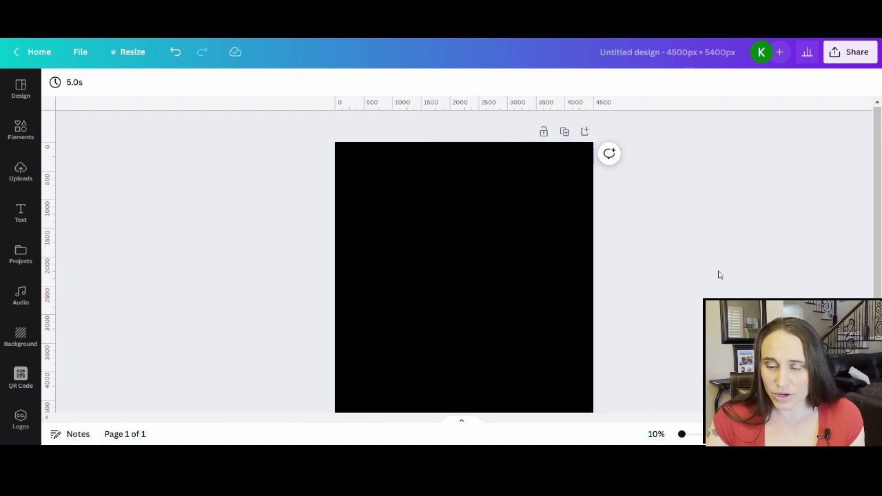
scroll(721, 265, "down", 2)
scroll(721, 263, "up", 1)
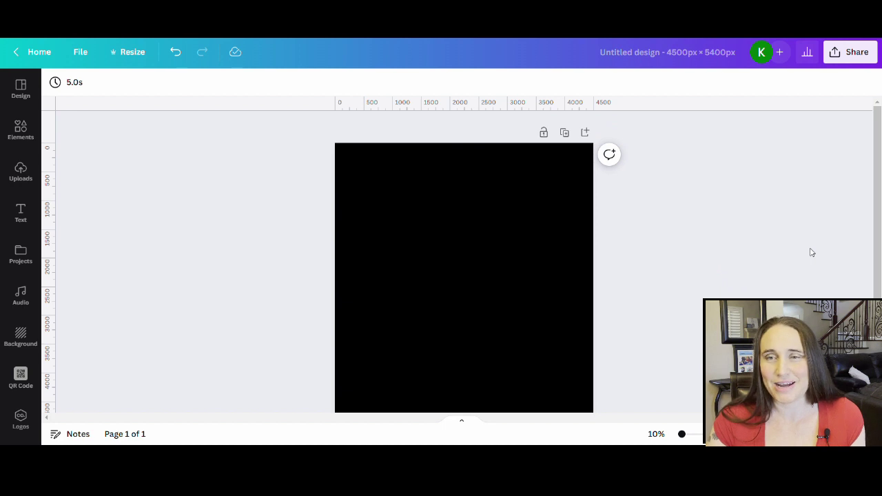
left_click_drag(879, 153, 879, 186)
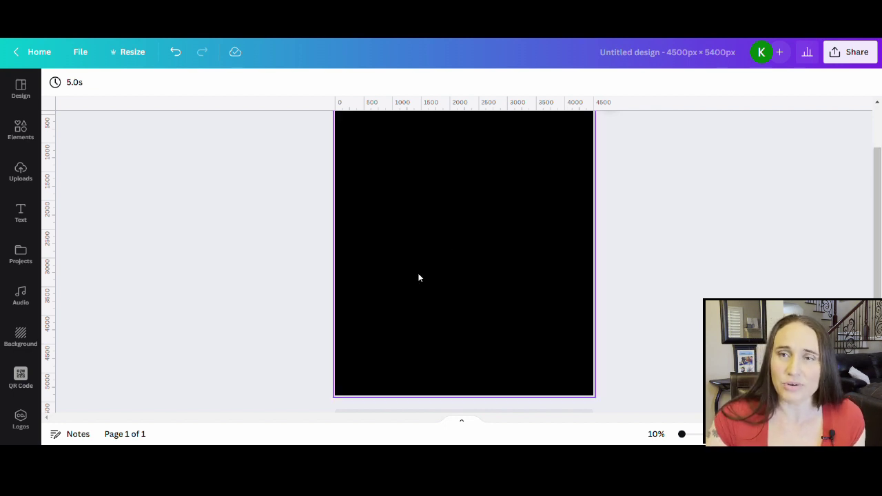
scroll(705, 242, "up", 1)
scroll(725, 242, "down", 1)
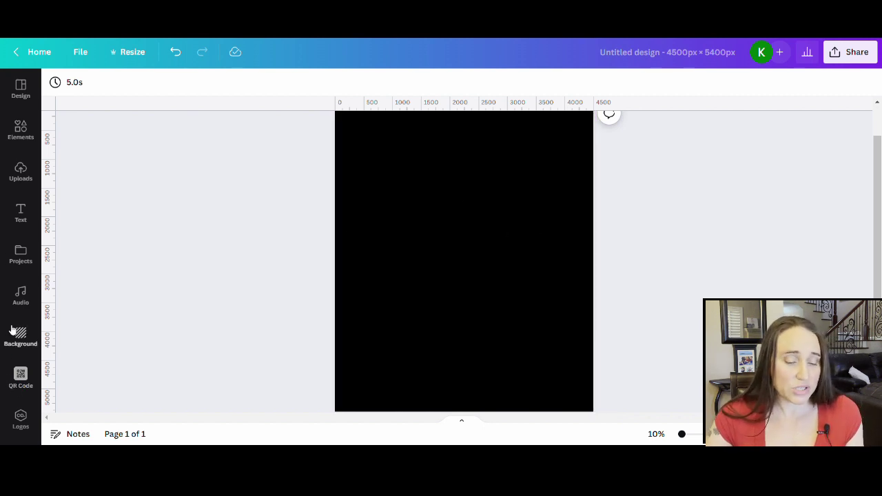
- Search the elements library for "sugar skull" and show all matching graphics
left_click(35, 130)
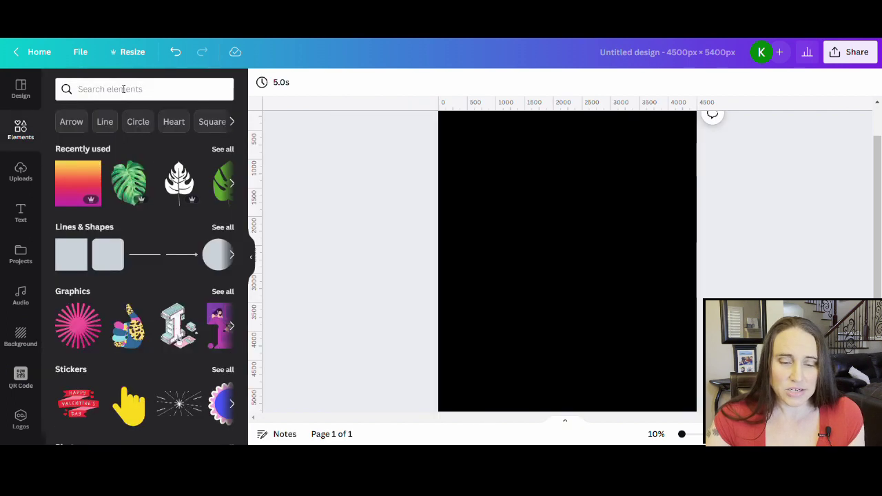
left_click(124, 89)
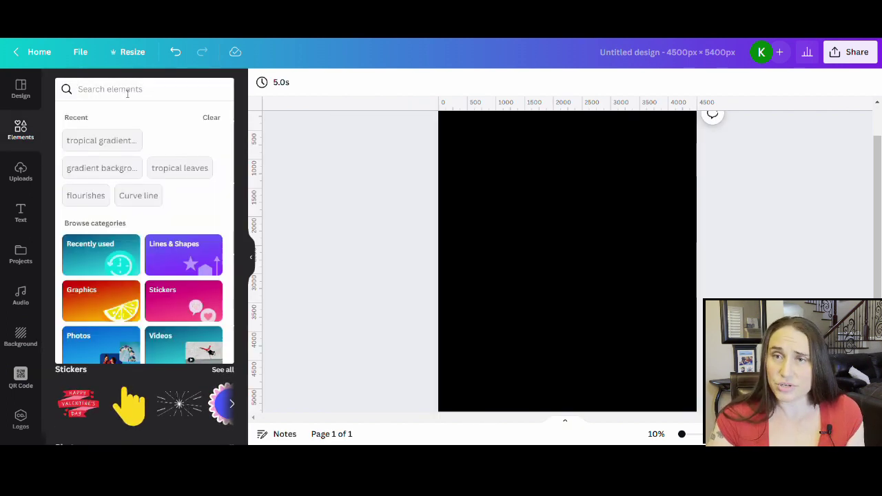
type("sugar skul")
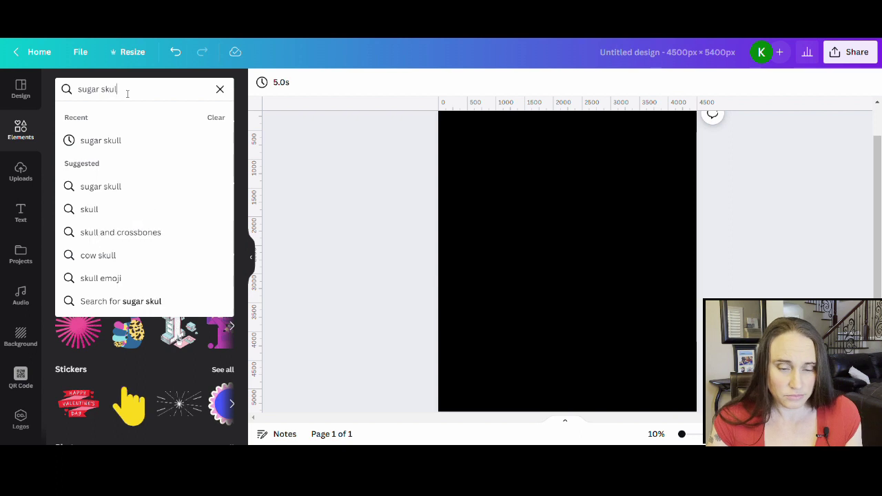
type("l")
key("Return")
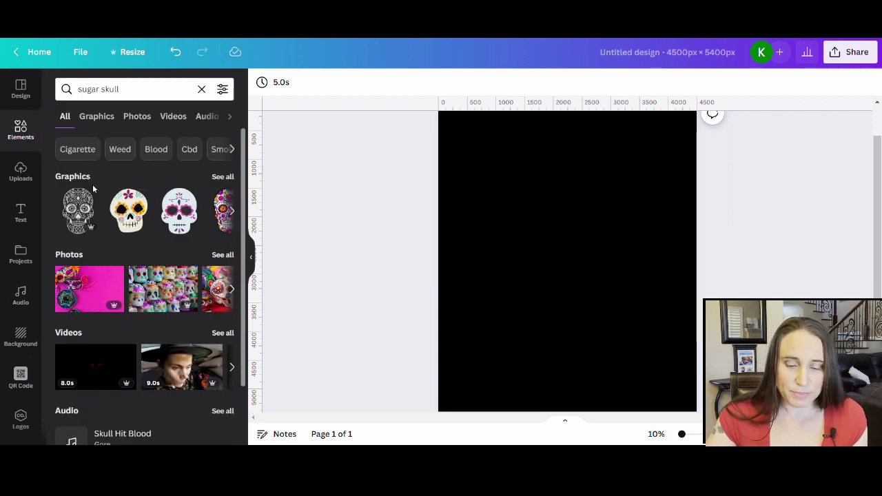
left_click(222, 177)
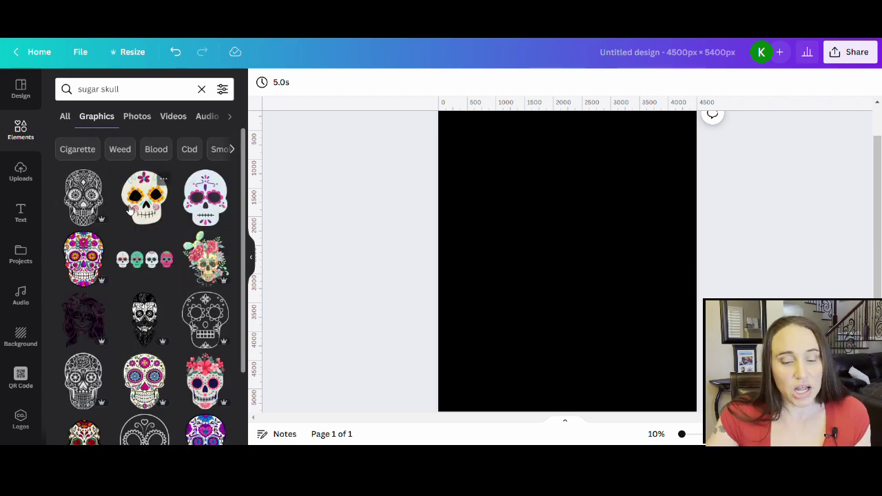
- Add the cream sugar skull graphic with red petals and an orange flower on its forehead to the page
scroll(130, 213, "down", 1)
scroll(131, 220, "up", 1)
scroll(131, 233, "down", 1)
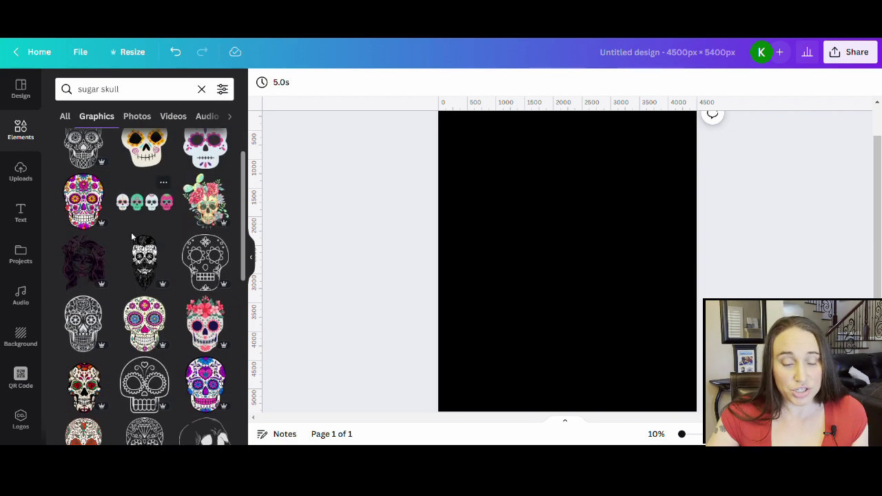
scroll(131, 232, "down", 2)
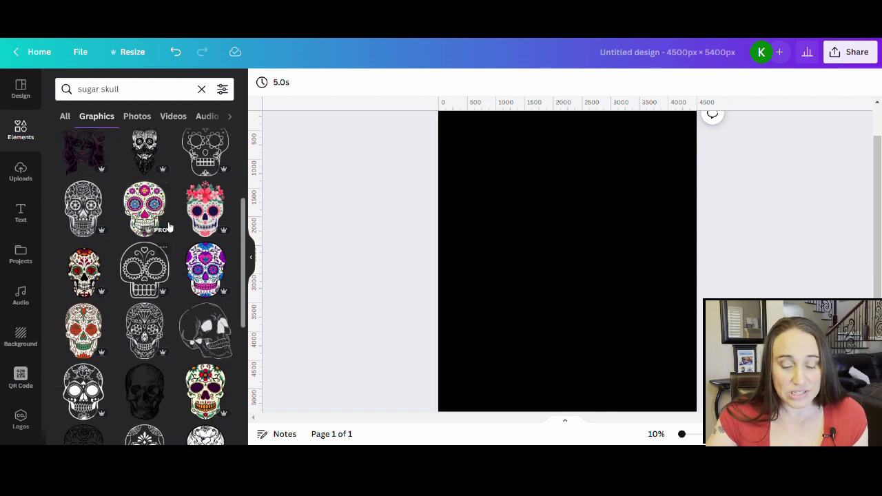
scroll(207, 228, "down", 1)
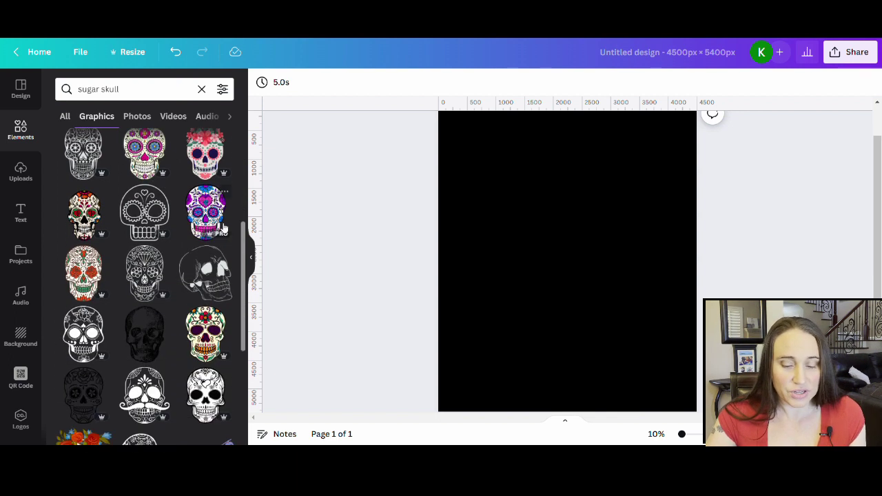
scroll(200, 220, "down", 3)
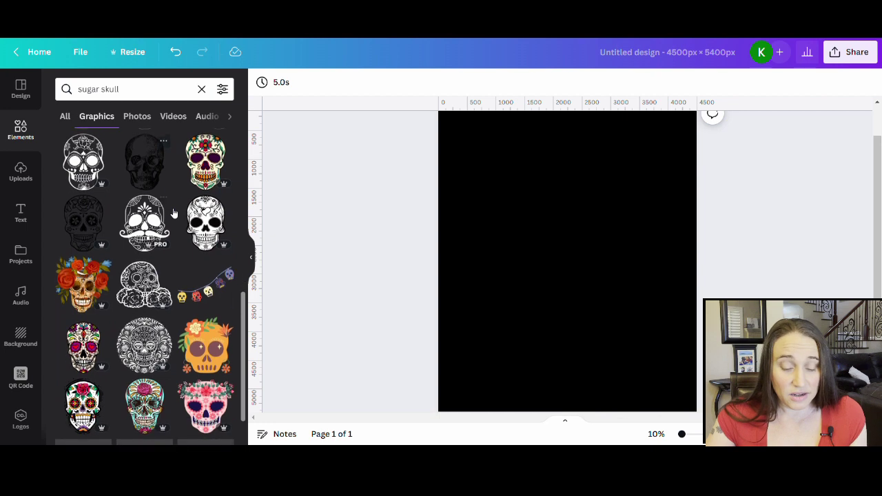
scroll(174, 215, "down", 1)
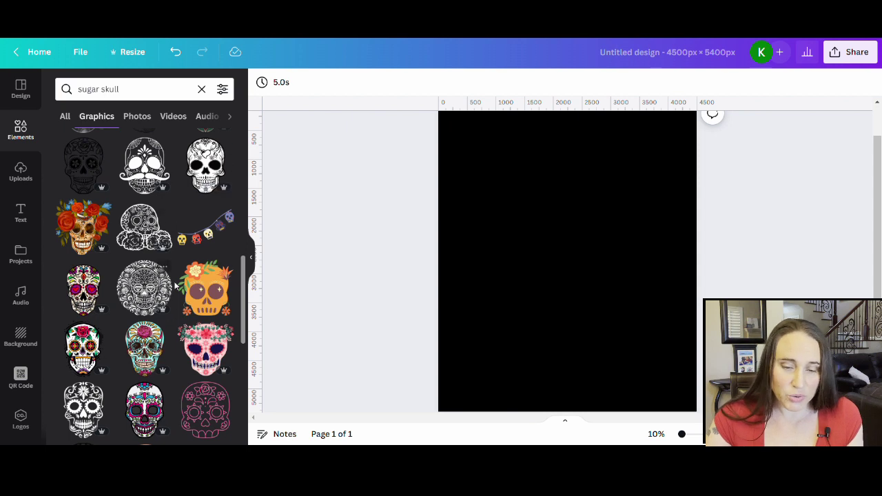
scroll(173, 221, "down", 1)
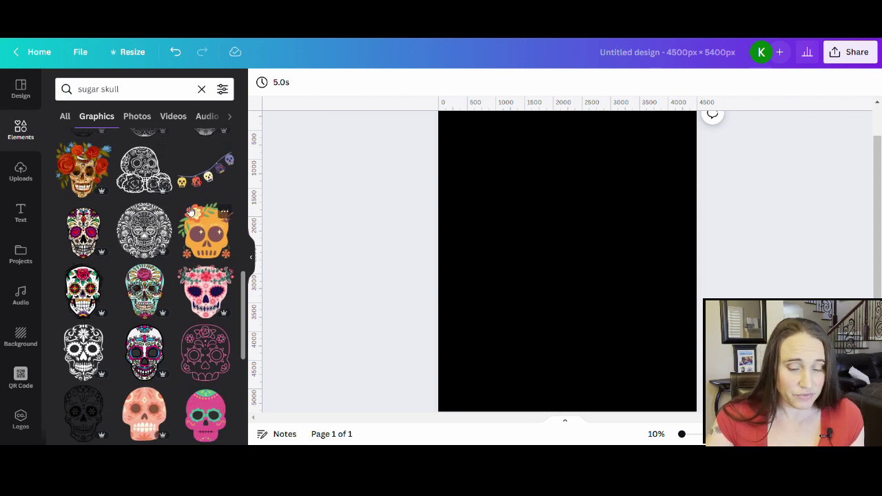
scroll(191, 212, "down", 1)
scroll(197, 177, "down", 1)
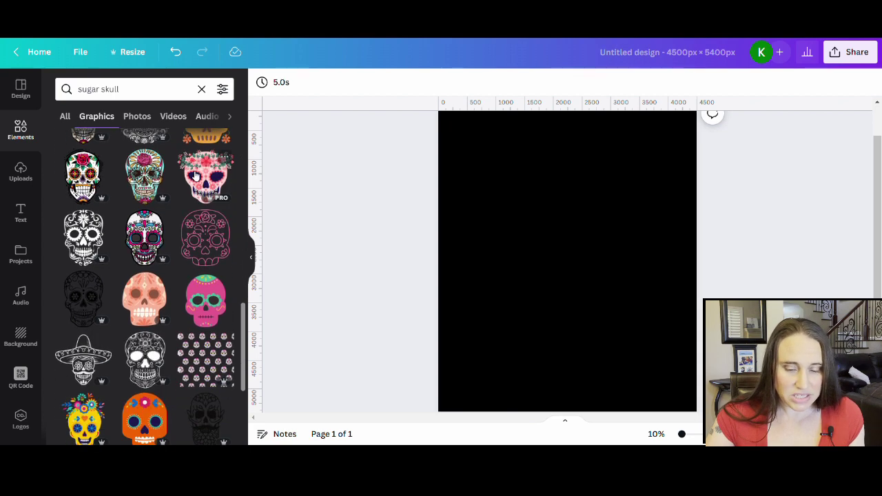
scroll(194, 186, "down", 3)
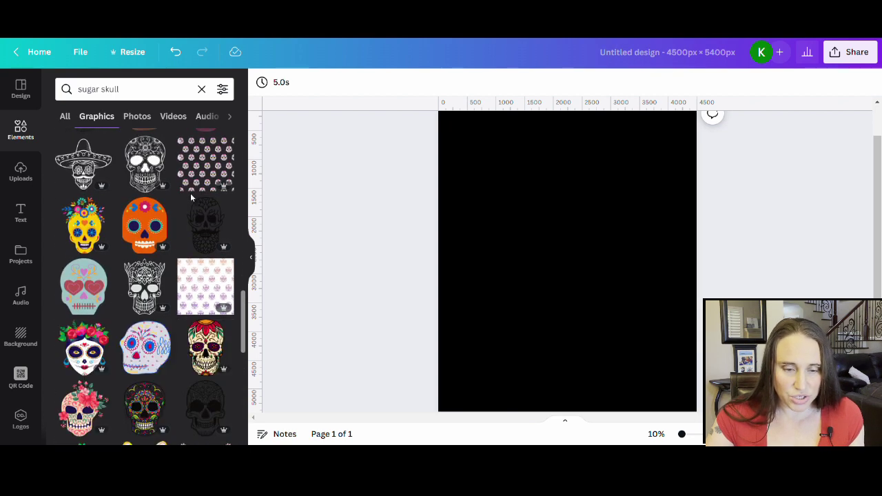
scroll(191, 193, "down", 1)
scroll(173, 321, "down", 1)
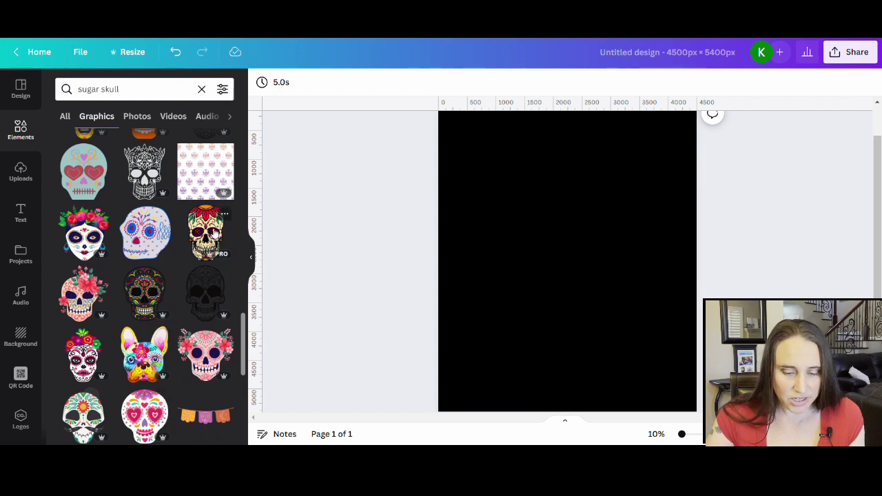
left_click(215, 235)
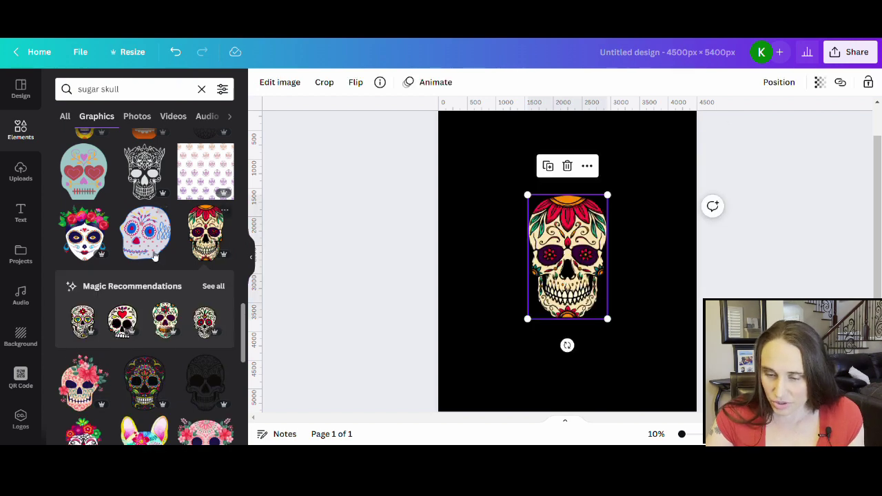
- Browse the sugar skull graphics for another detailed skull in a style similar to the one on the page
scroll(164, 234, "down", 6)
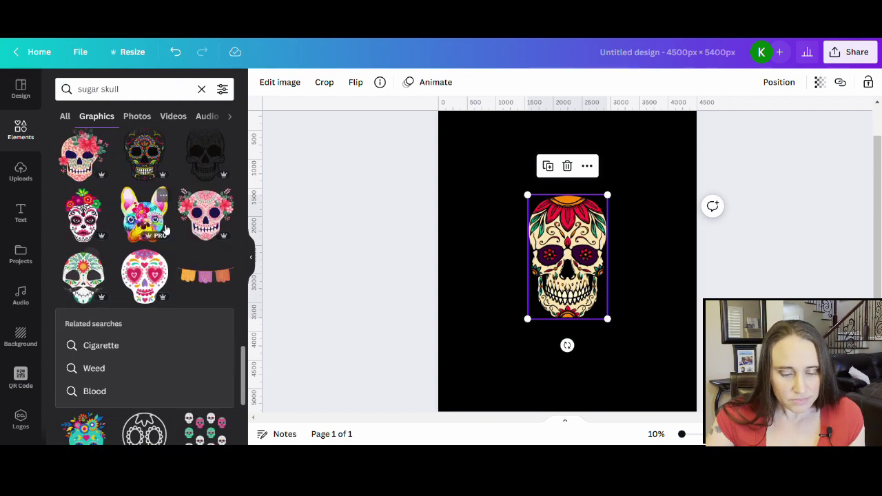
scroll(165, 276, "down", 5)
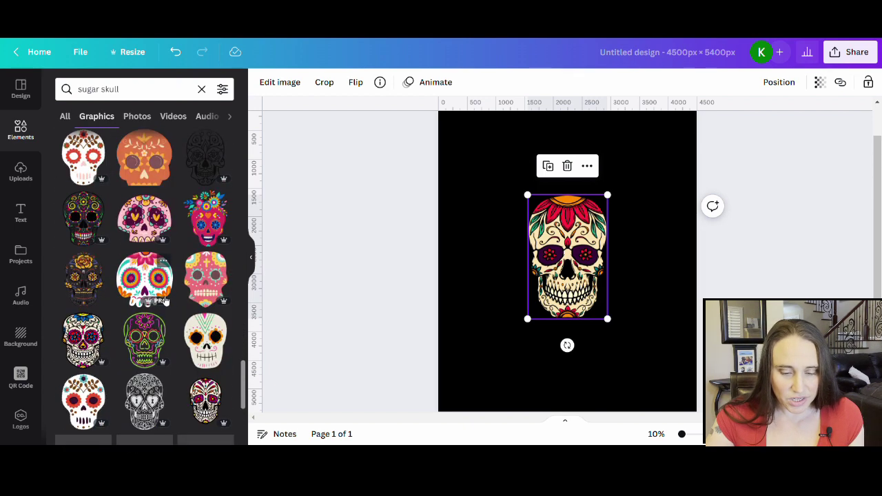
scroll(163, 308, "down", 3)
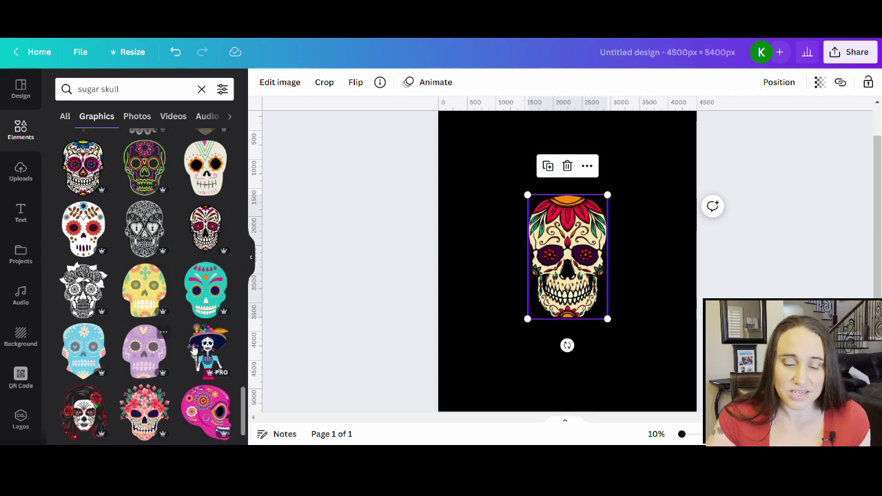
scroll(183, 285, "down", 2)
scroll(152, 309, "down", 1)
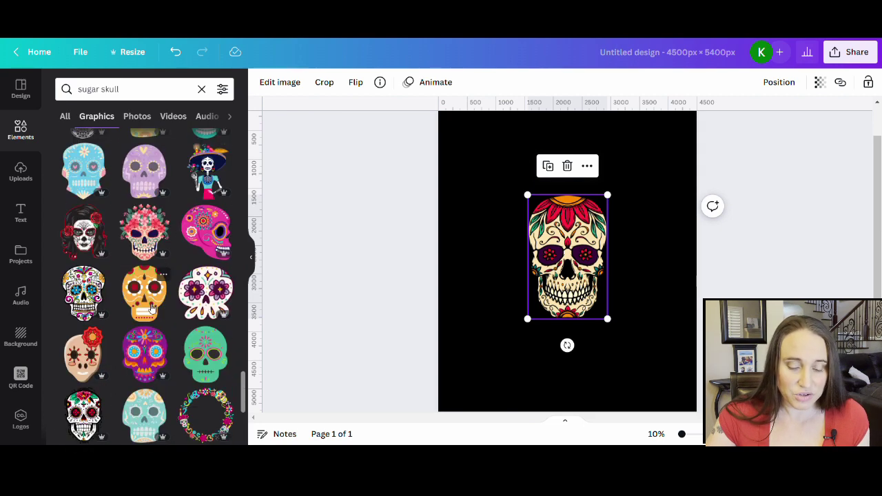
scroll(159, 289, "down", 2)
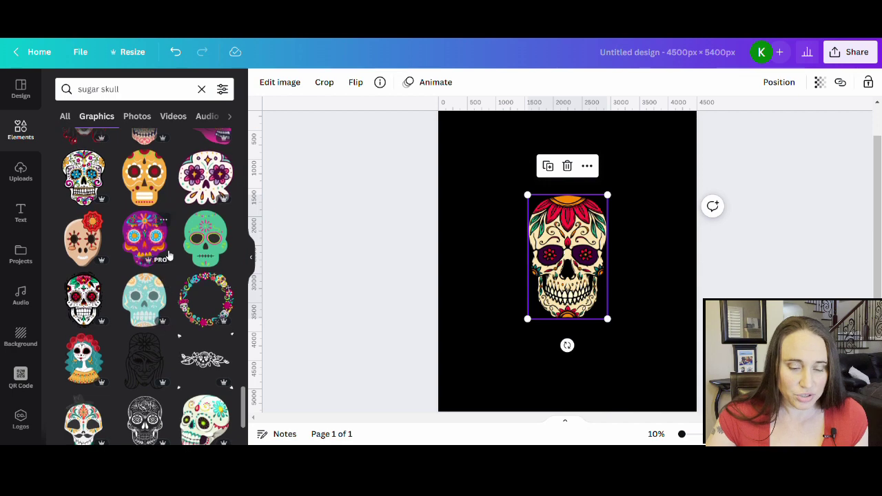
scroll(152, 289, "down", 2)
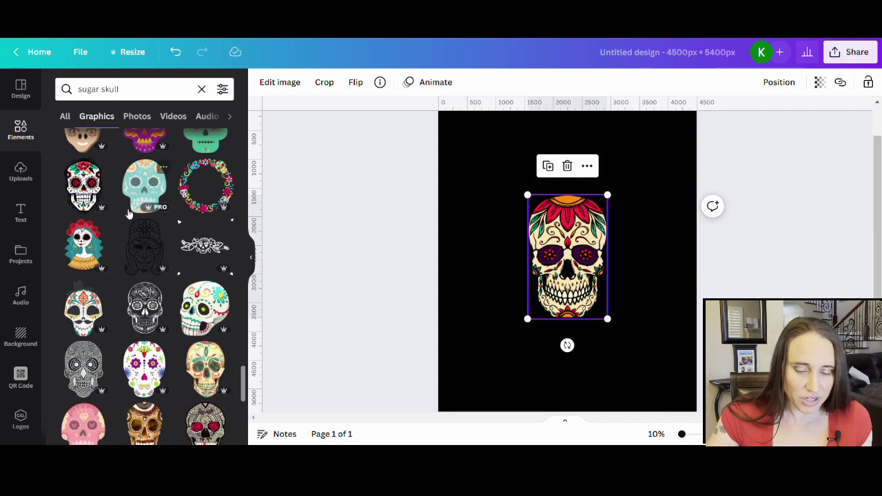
scroll(152, 276, "down", 2)
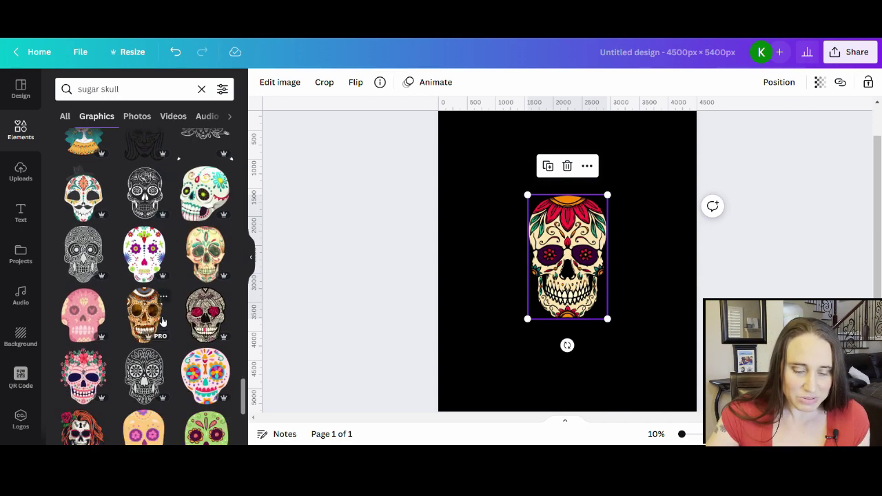
scroll(164, 316, "down", 1)
scroll(175, 262, "down", 5)
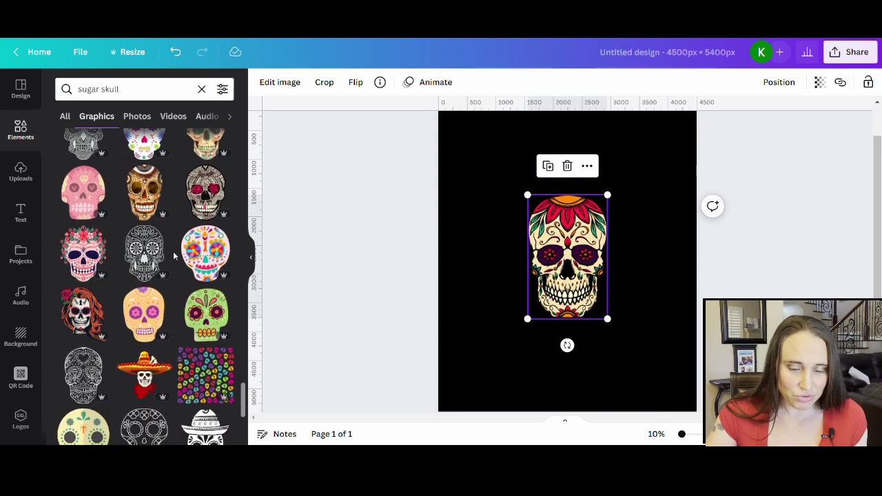
scroll(172, 276, "down", 5)
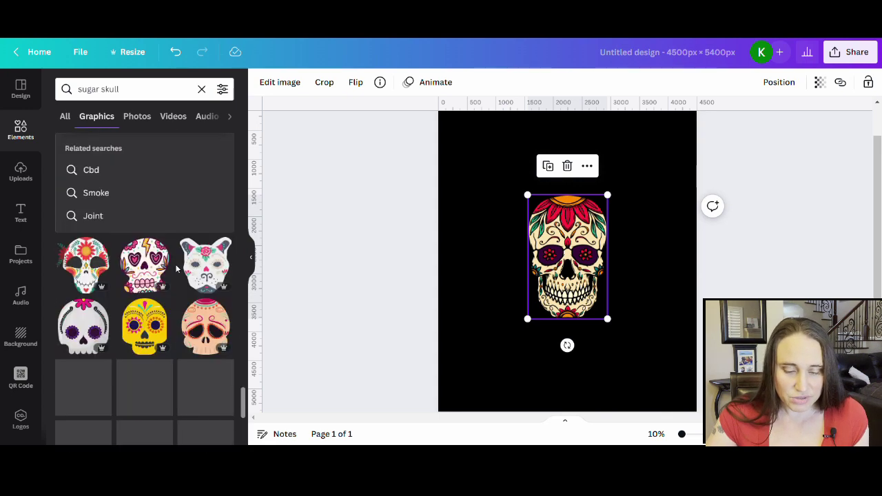
scroll(147, 348, "down", 1)
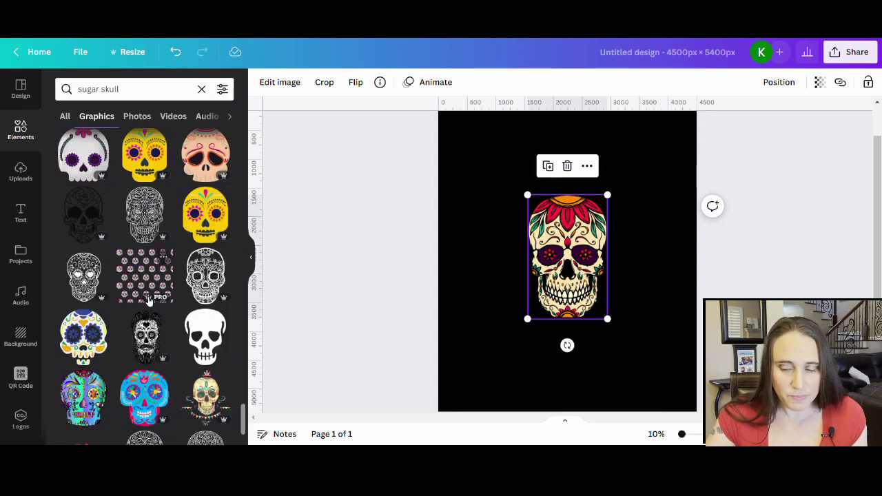
scroll(143, 329, "down", 4)
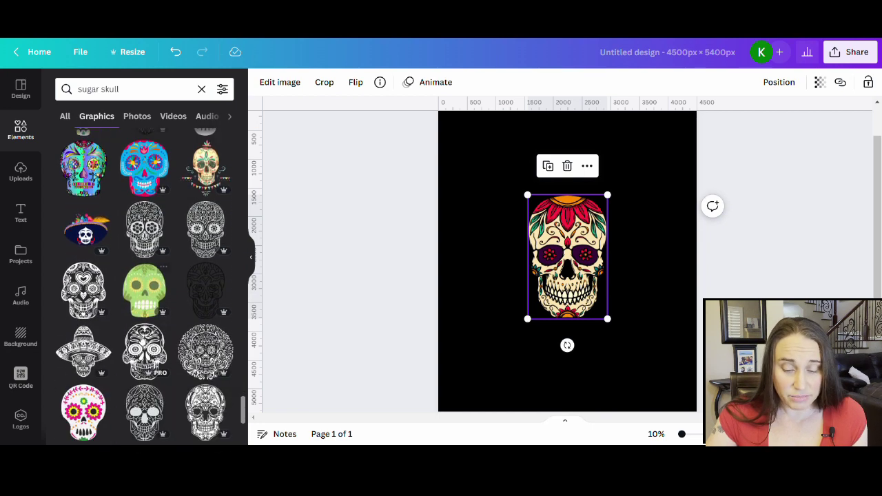
scroll(151, 350, "down", 3)
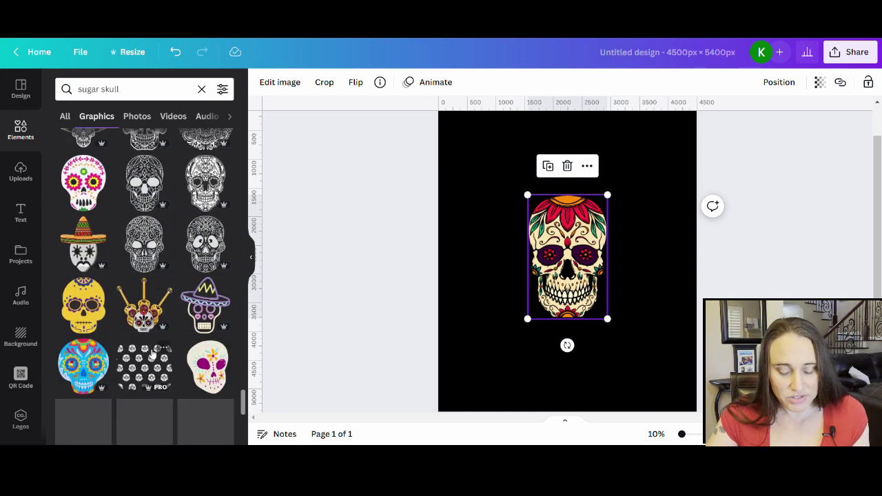
scroll(146, 290, "down", 4)
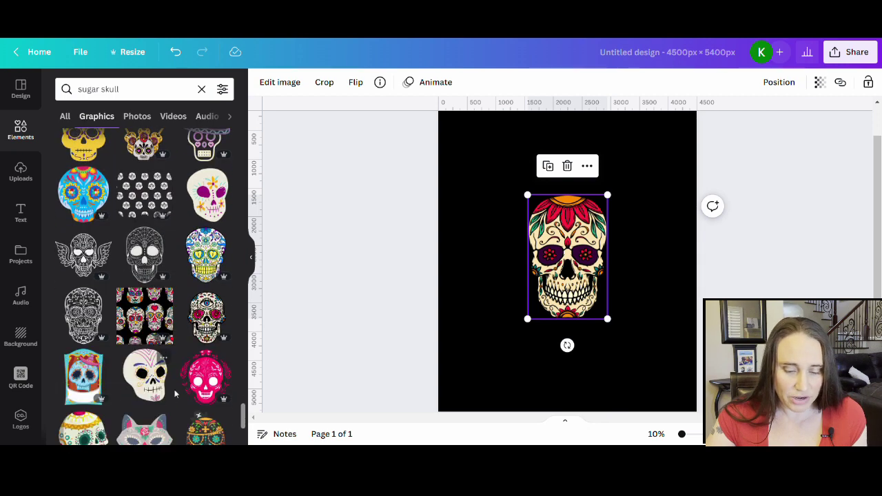
scroll(145, 248, "down", 3)
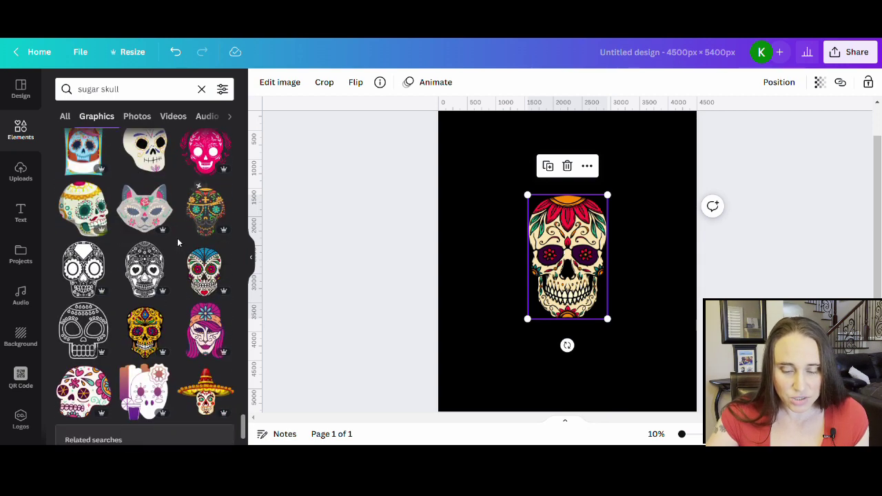
scroll(171, 256, "down", 4)
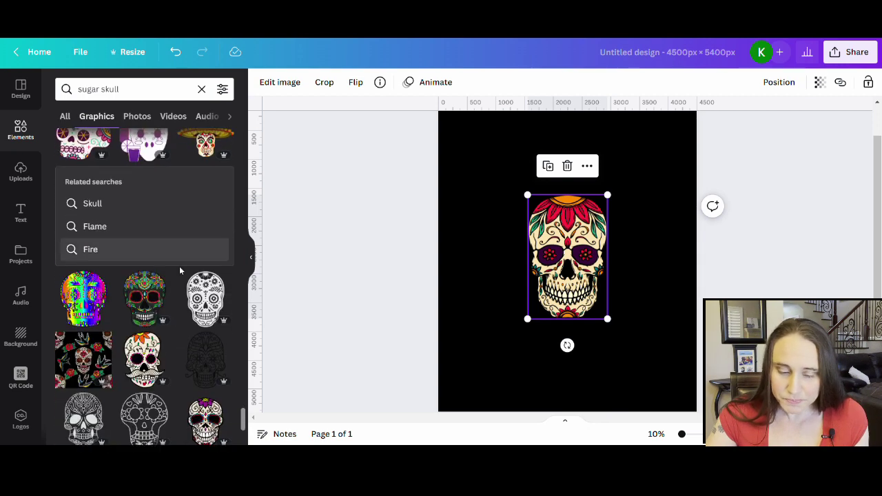
scroll(170, 333, "down", 2)
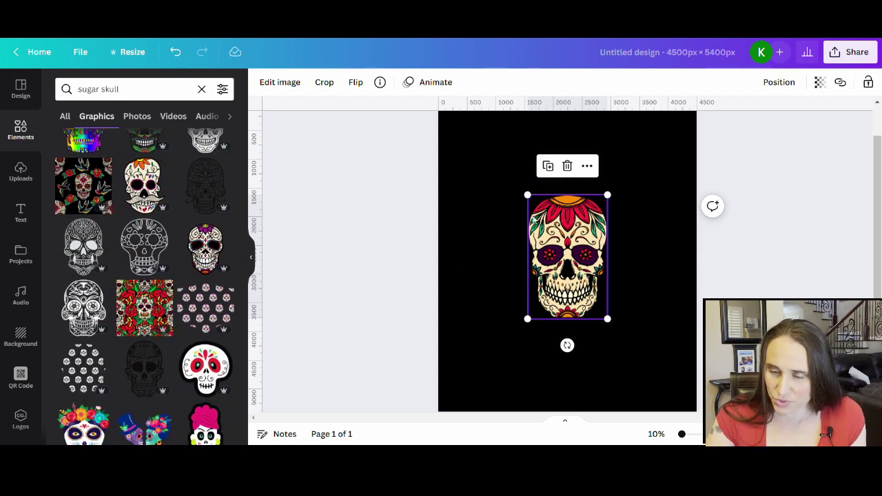
scroll(103, 276, "down", 5)
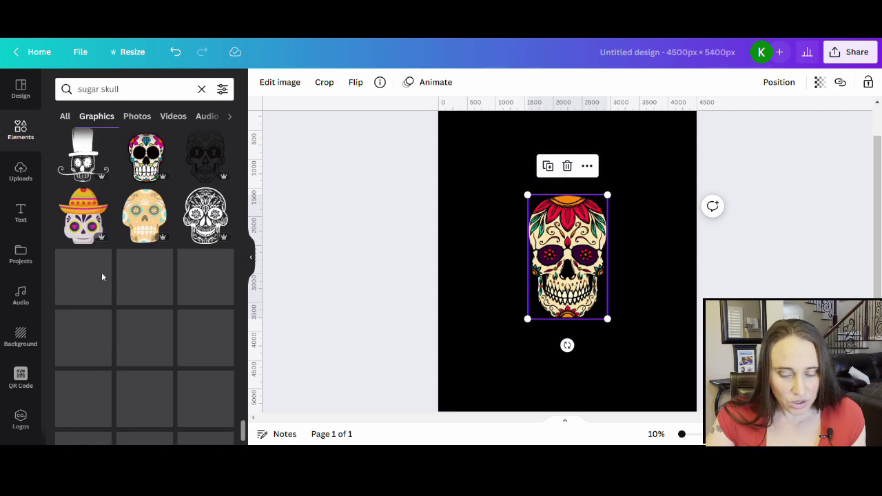
scroll(110, 286, "down", 4)
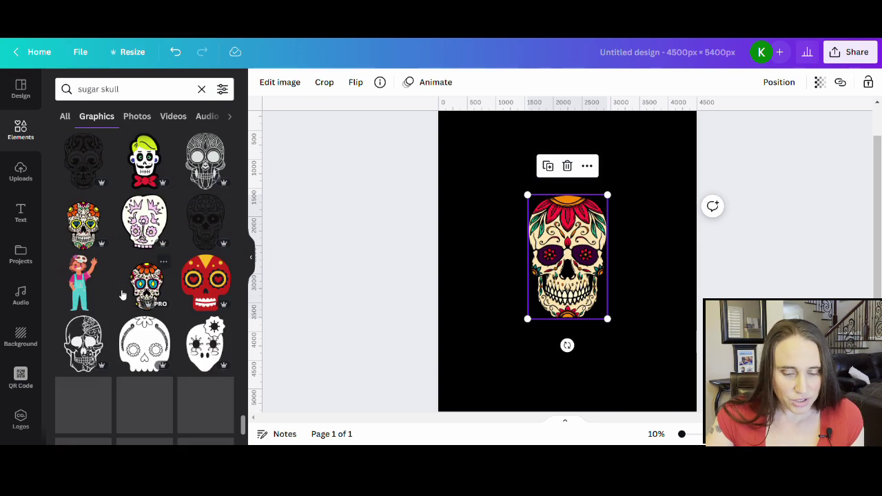
scroll(174, 210, "down", 2)
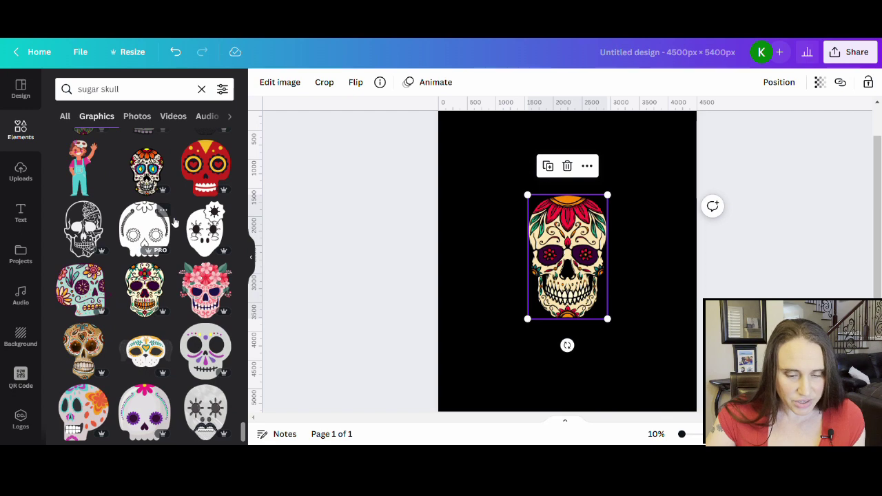
scroll(176, 221, "down", 1)
scroll(176, 228, "down", 5)
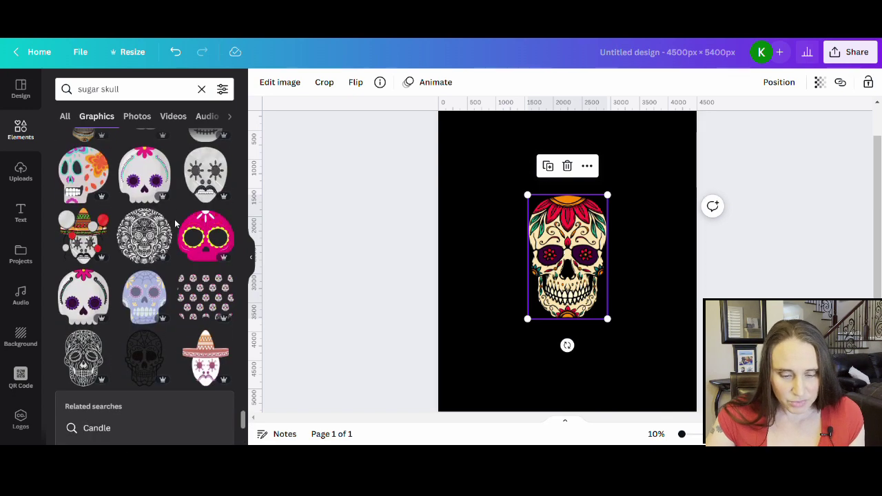
scroll(174, 275, "down", 2)
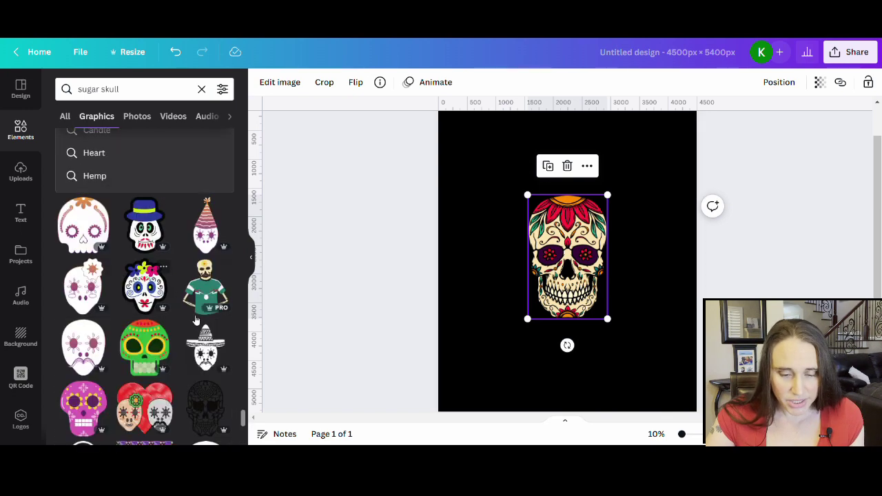
scroll(173, 303, "down", 3)
scroll(166, 324, "down", 2)
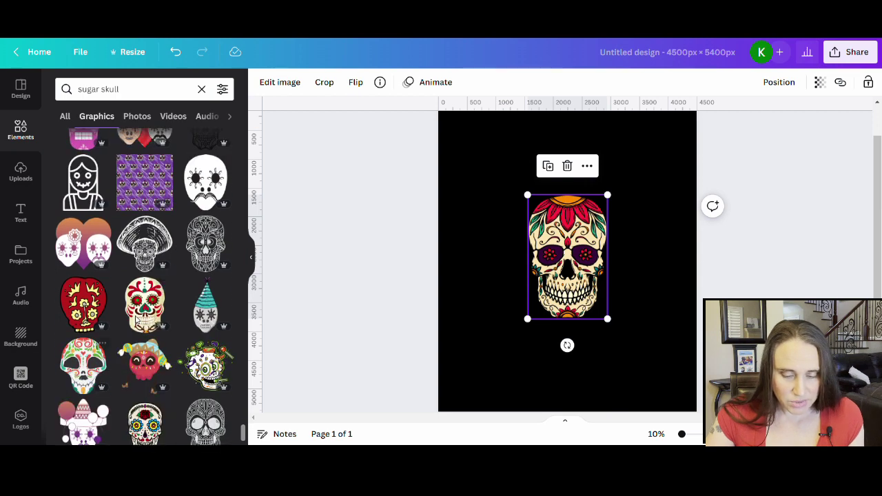
scroll(149, 296, "down", 4)
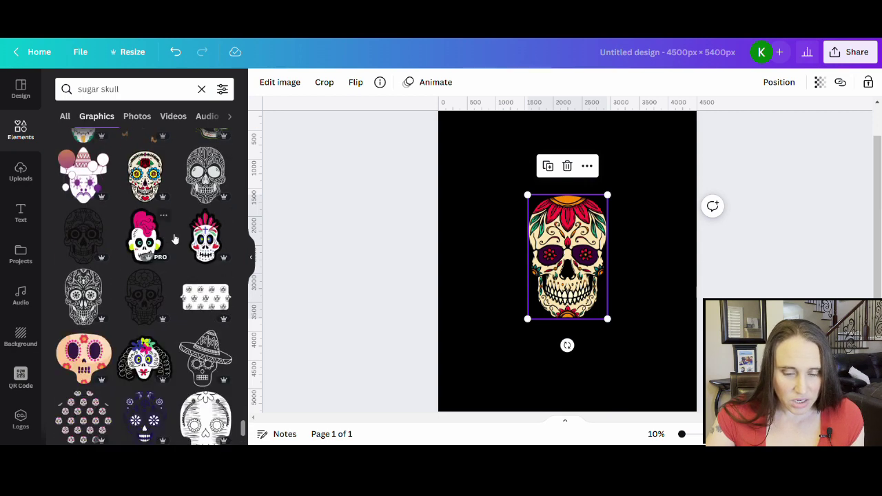
scroll(174, 237, "down", 5)
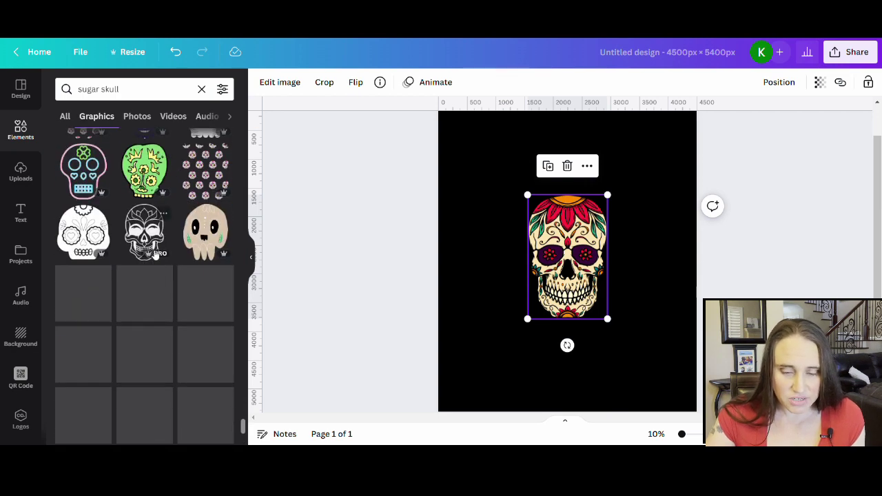
scroll(172, 311, "down", 5)
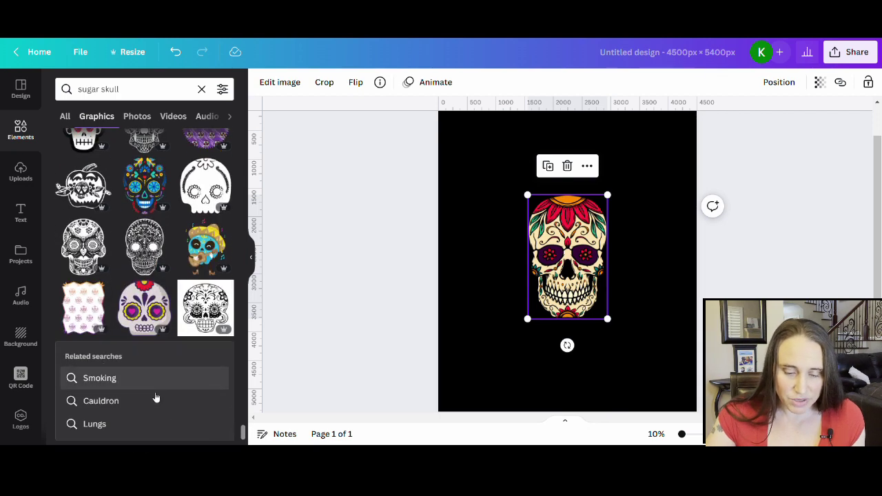
scroll(153, 397, "down", 4)
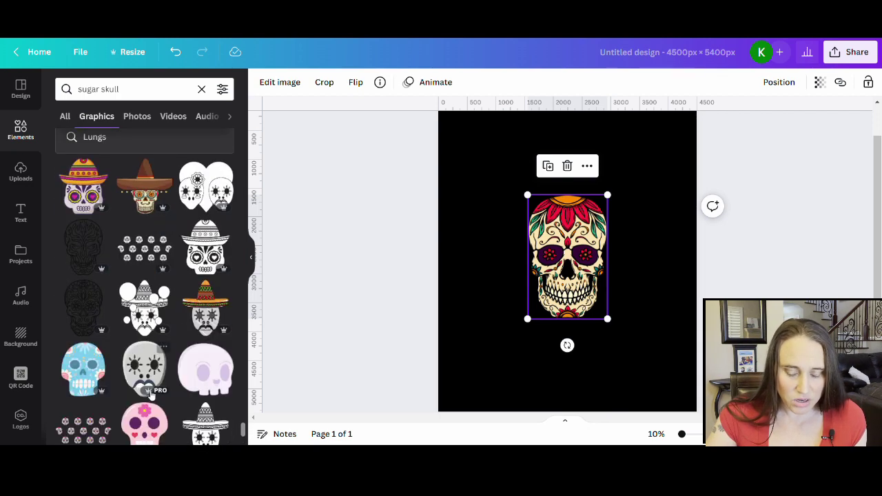
scroll(151, 394, "down", 6)
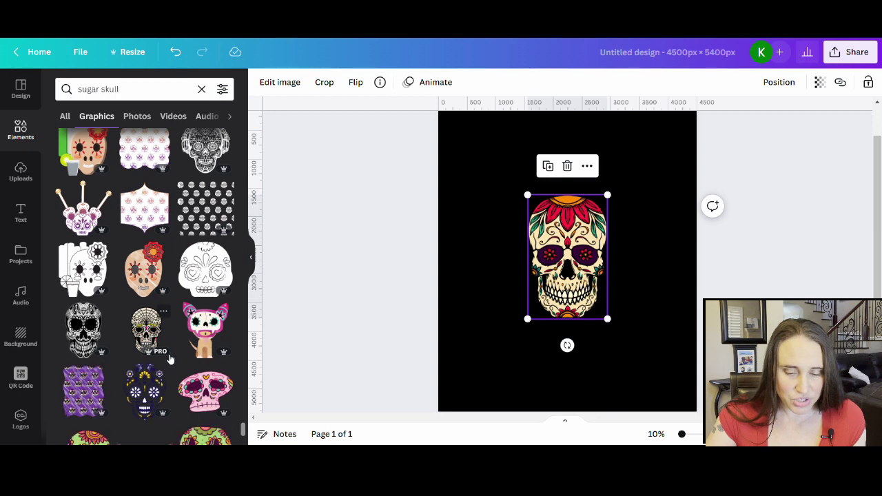
scroll(198, 350, "down", 5)
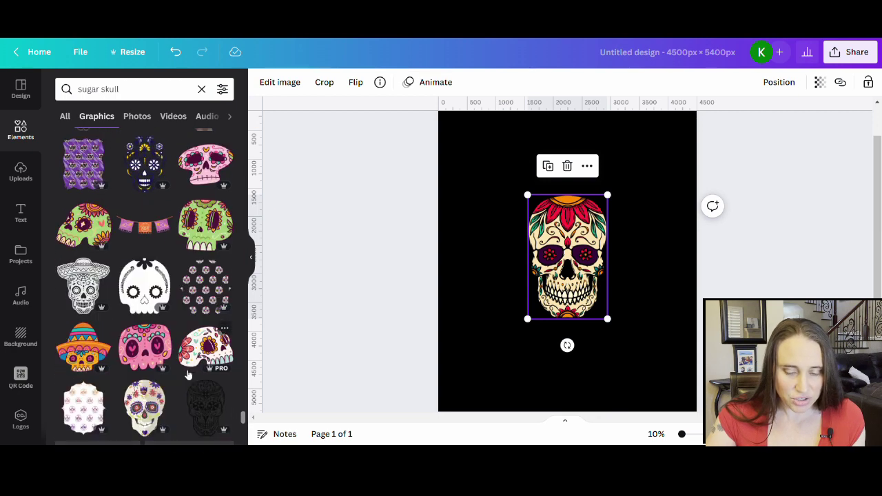
scroll(182, 383, "down", 6)
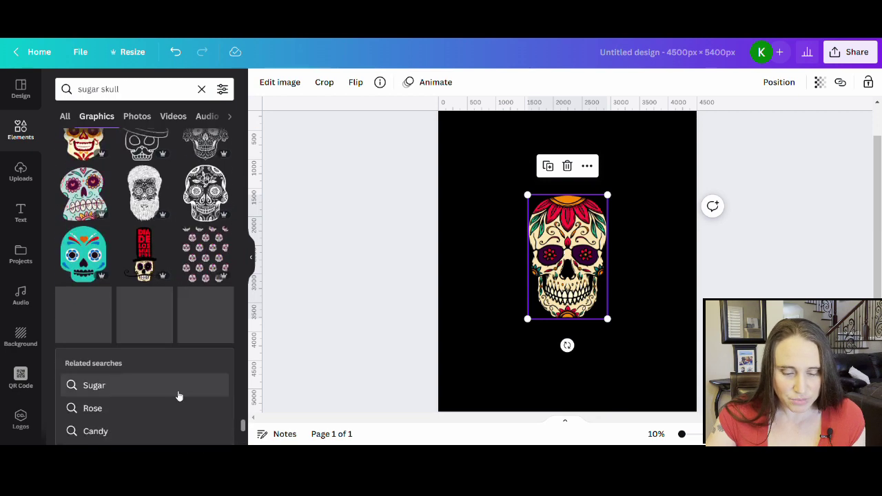
scroll(175, 397, "down", 6)
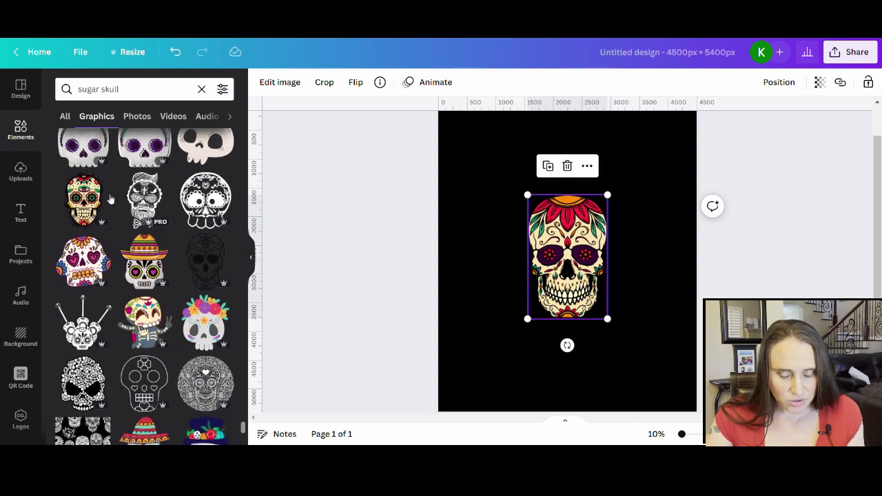
scroll(181, 344, "down", 3)
scroll(180, 338, "down", 6)
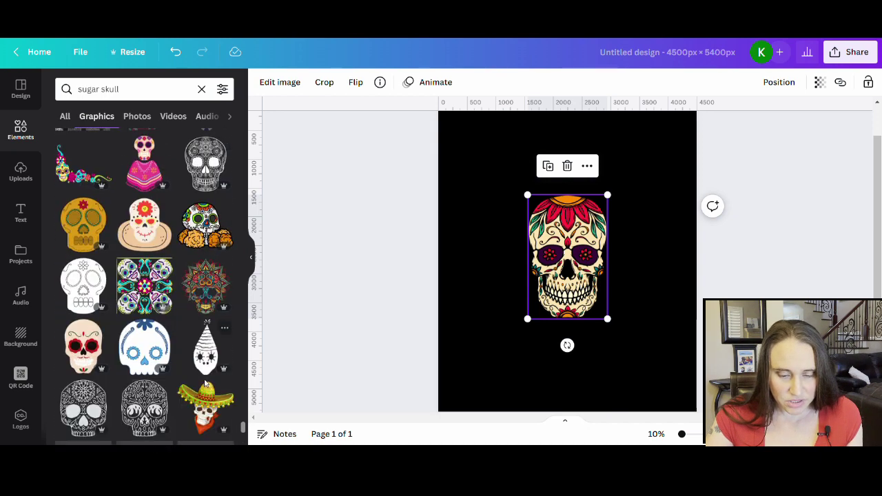
scroll(206, 366, "down", 5)
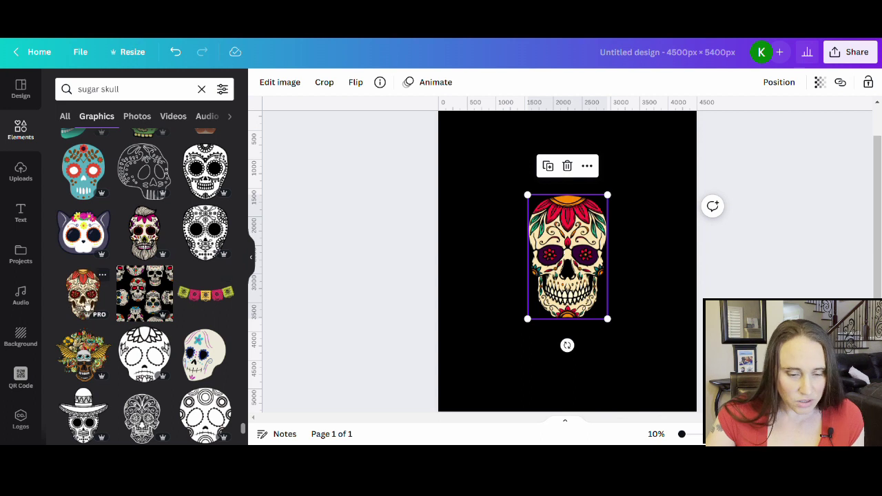
- Add the cream sugar skull with red flower eyes and a red-petalled forehead flower, and show all its magic recommendations
left_click(92, 301)
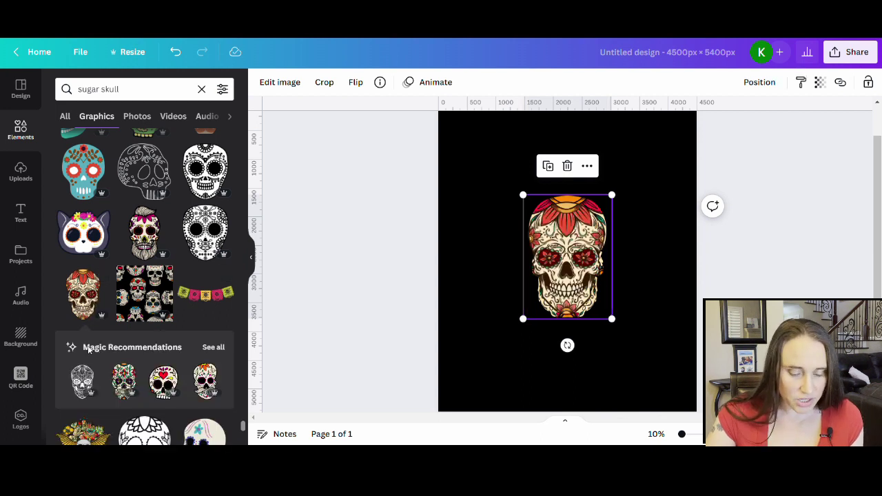
left_click(213, 348)
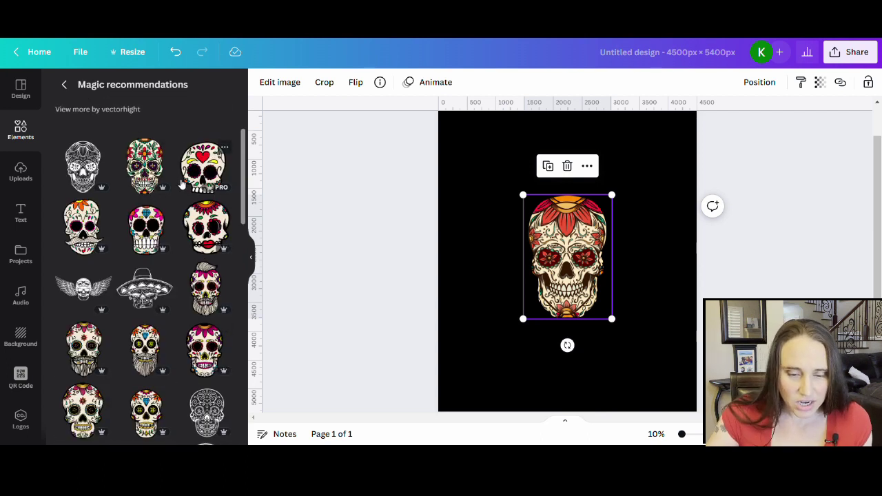
- Add the sugar skull with green leaves and red flowers, and place it level beside the red-petalled skull with purple eyes
left_click(349, 289)
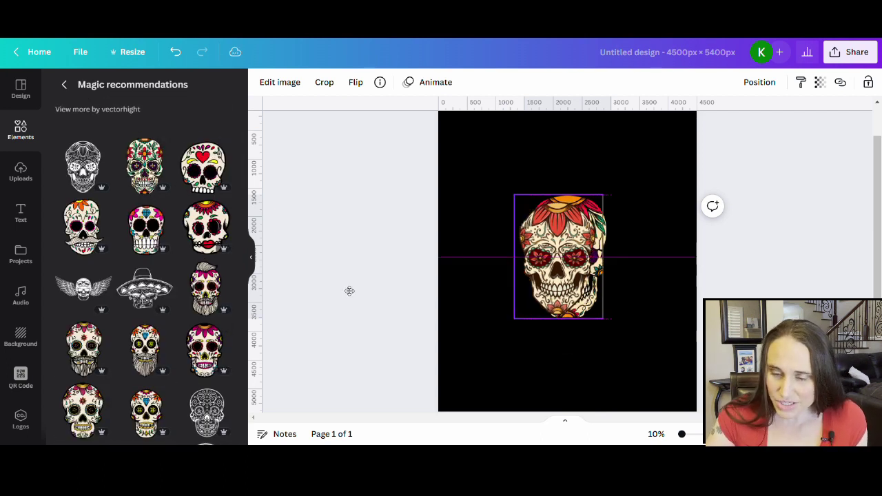
left_click(141, 165)
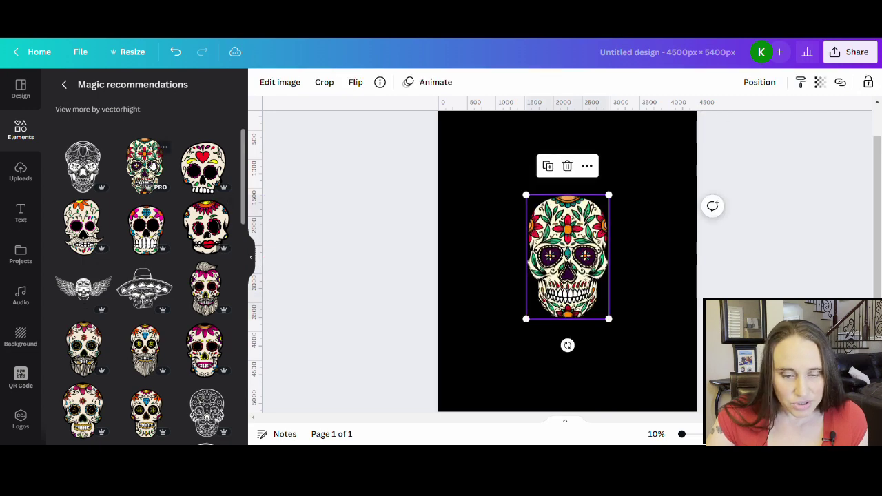
left_click_drag(568, 270, 602, 224)
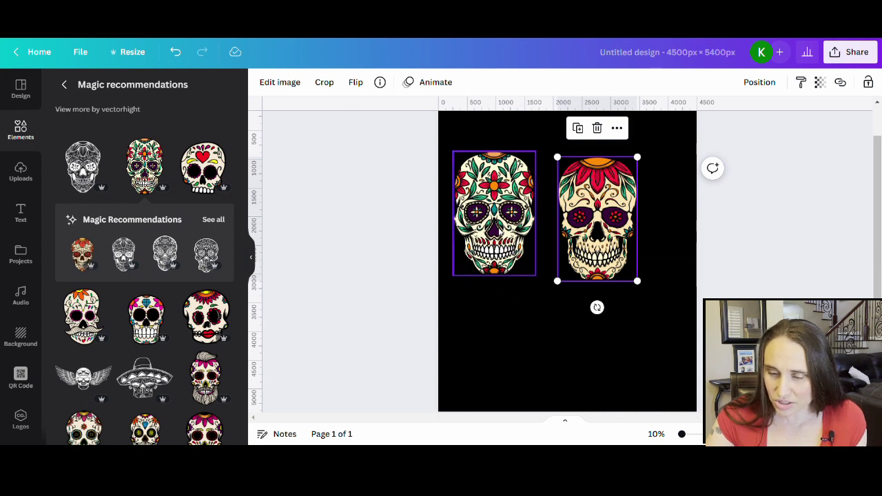
left_click_drag(499, 232, 510, 239)
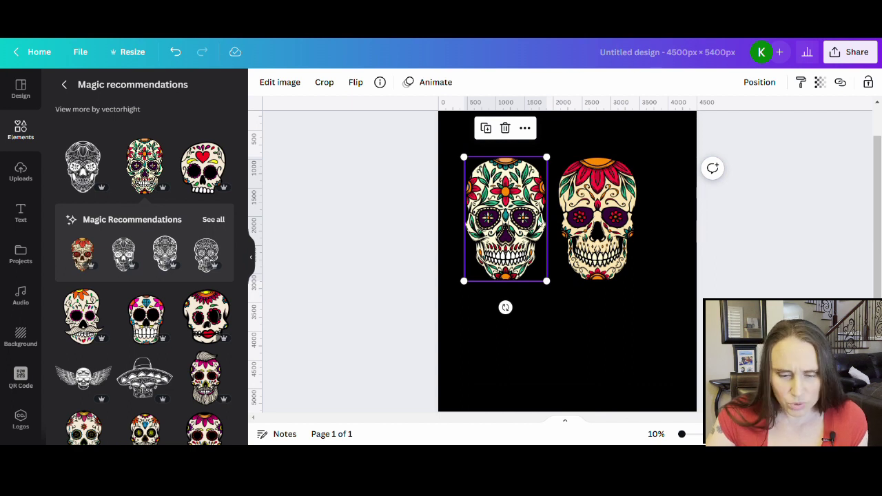
- Delete the red-petalled skull and move the green-leafed skull to the horizontal centre of the page
left_click(622, 233)
key("Delete")
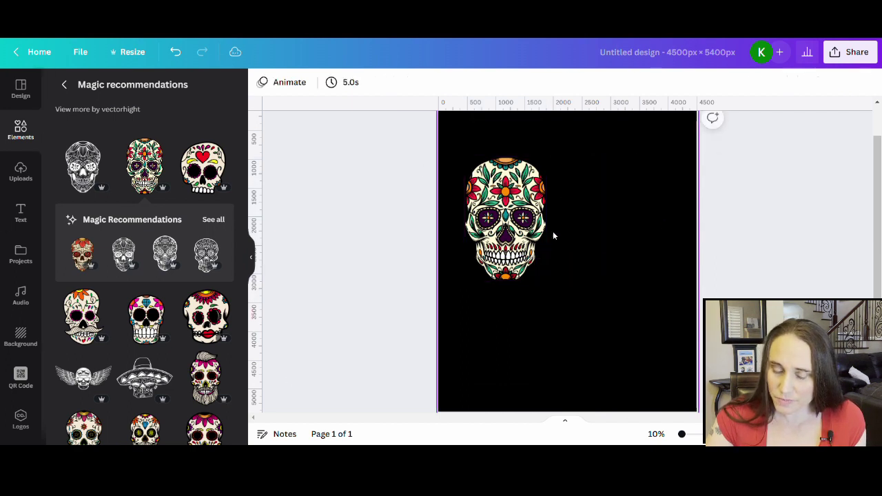
left_click(484, 246)
left_click(653, 285)
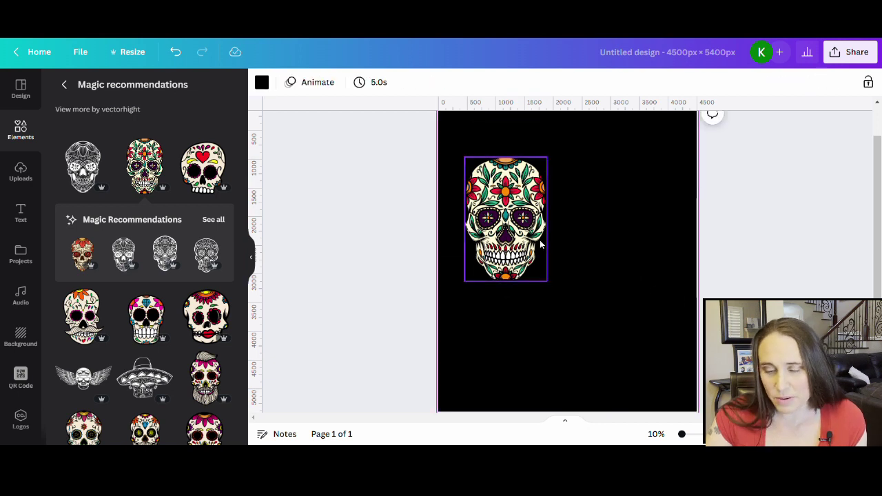
left_click_drag(540, 240, 600, 272)
scroll(644, 282, "up", 1)
scroll(626, 237, "down", 2)
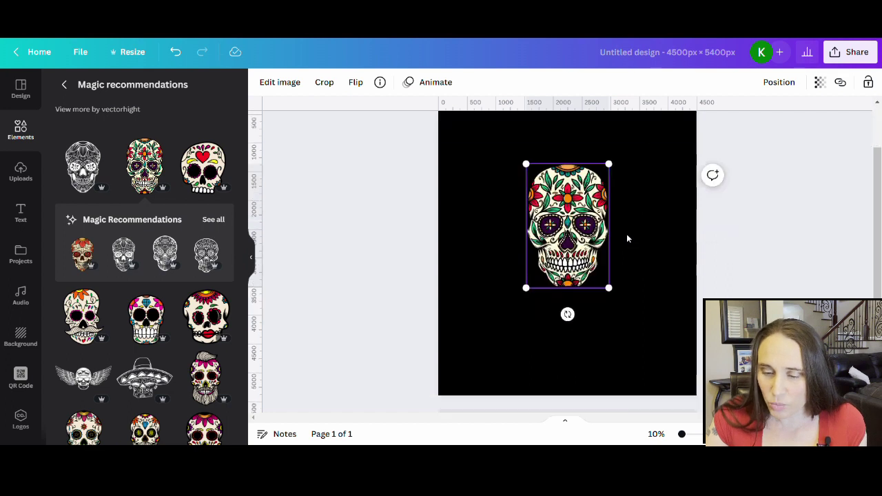
left_click_drag(587, 238, 587, 253)
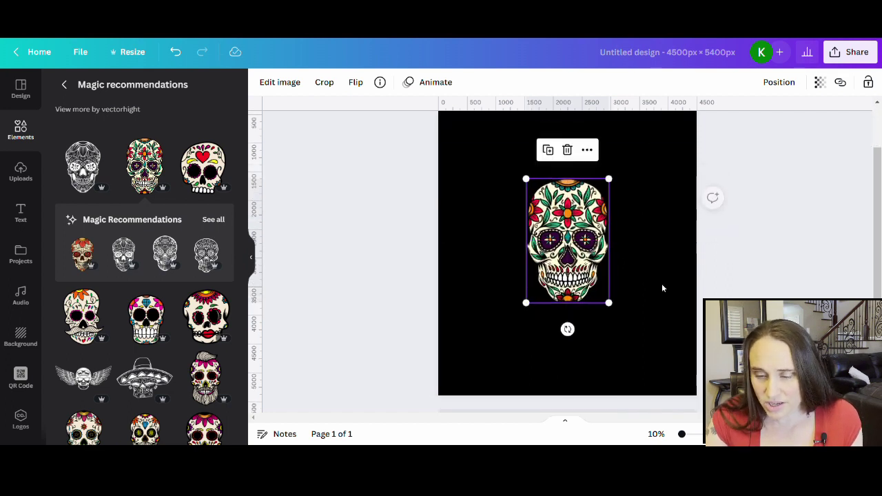
left_click(715, 214)
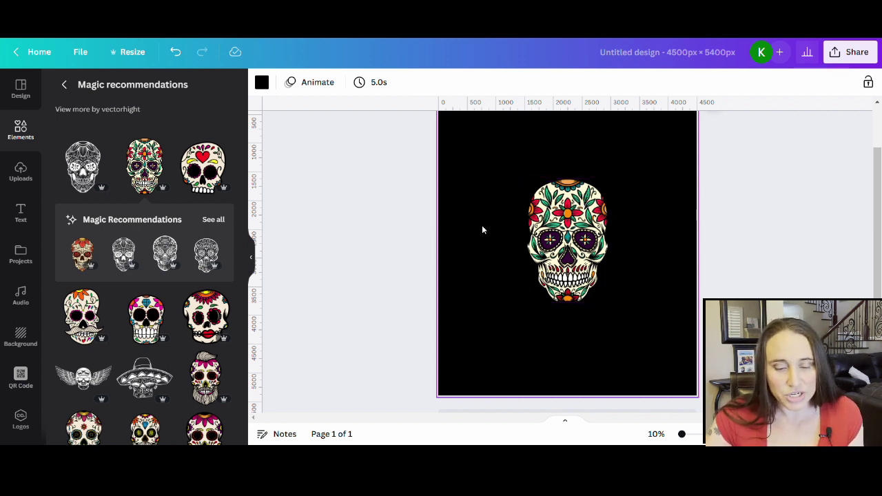
- Recolour the skull by applying the Parakeet variant of the ColorMix image effect
left_click(551, 242)
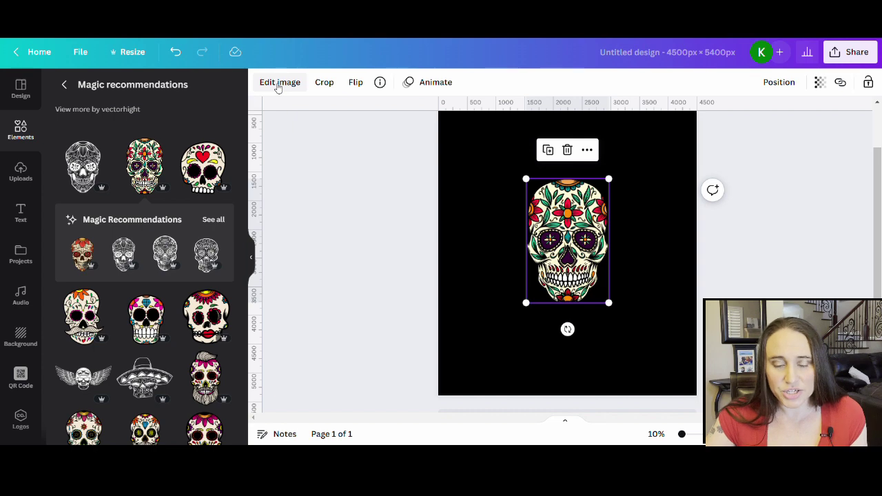
left_click(277, 84)
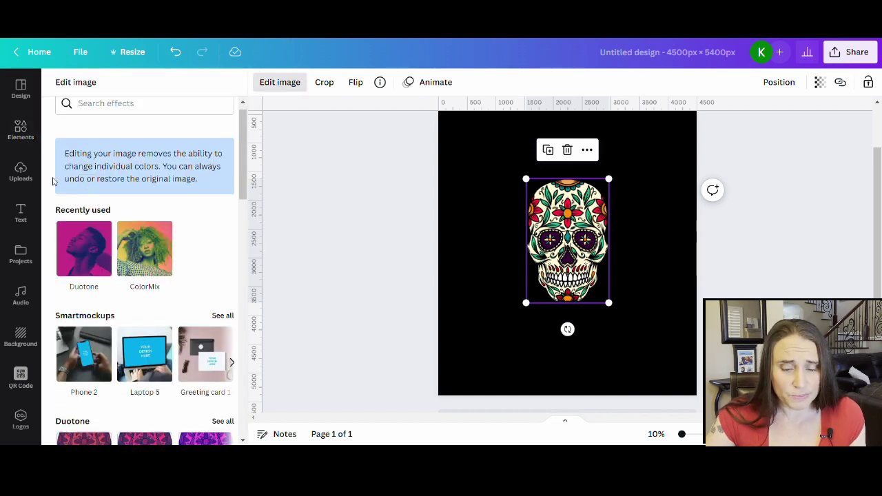
scroll(145, 201, "down", 5)
scroll(145, 201, "down", 3)
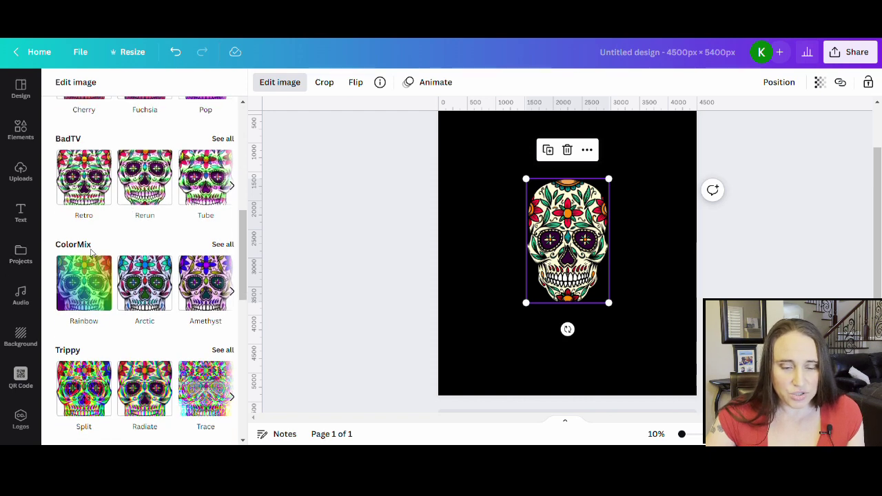
scroll(157, 253, "down", 1)
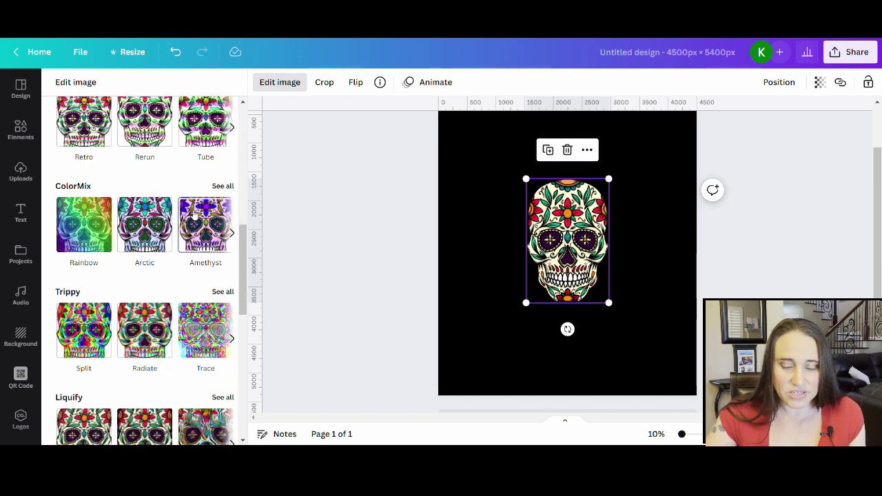
scroll(179, 259, "down", 2)
scroll(206, 193, "up", 1)
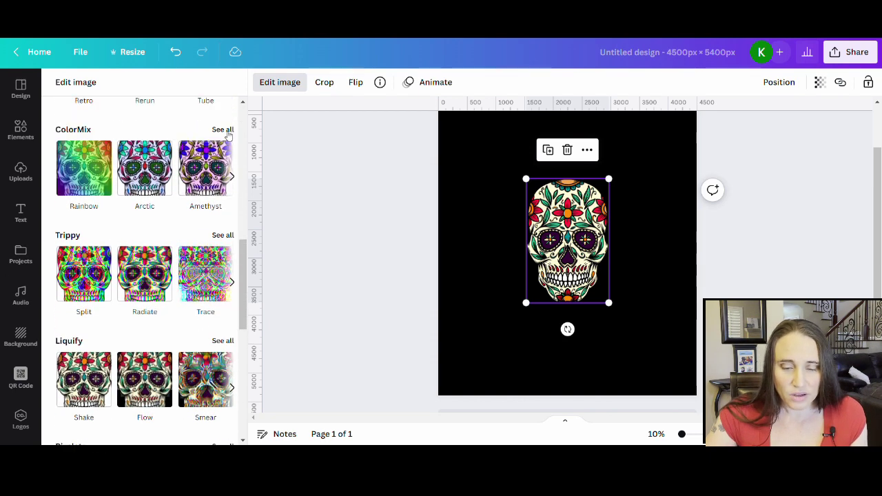
left_click(223, 130)
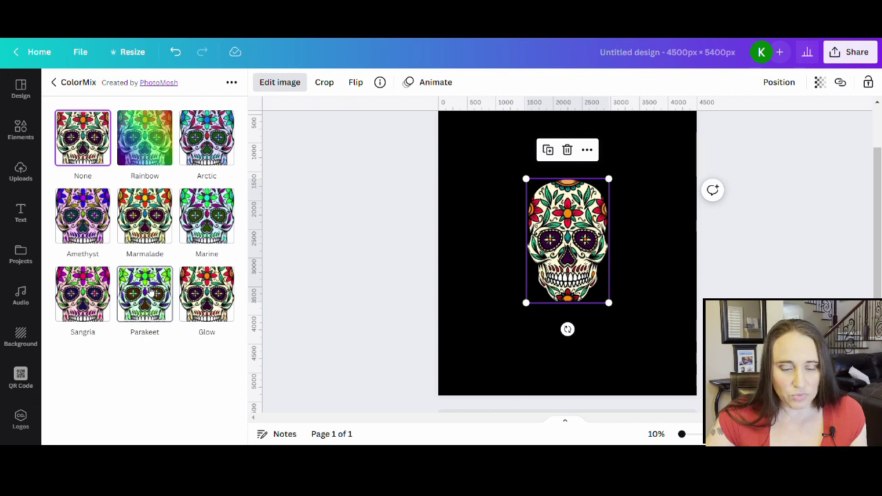
left_click(148, 291)
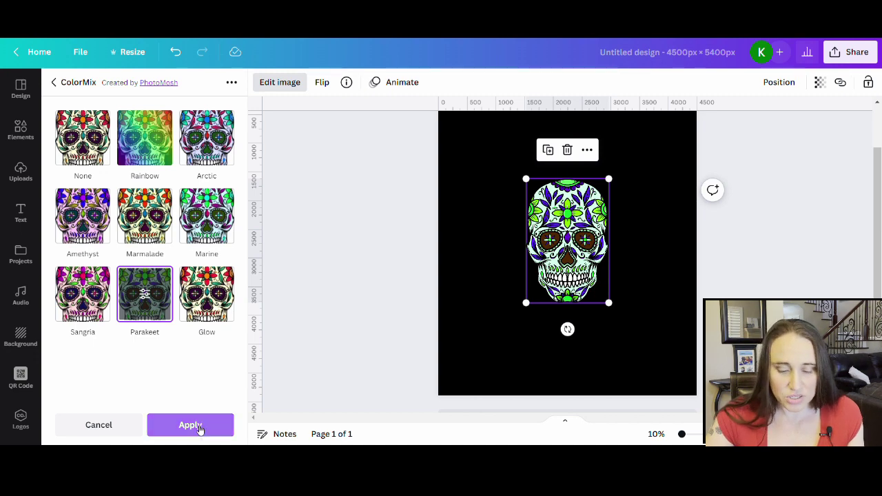
left_click(190, 425)
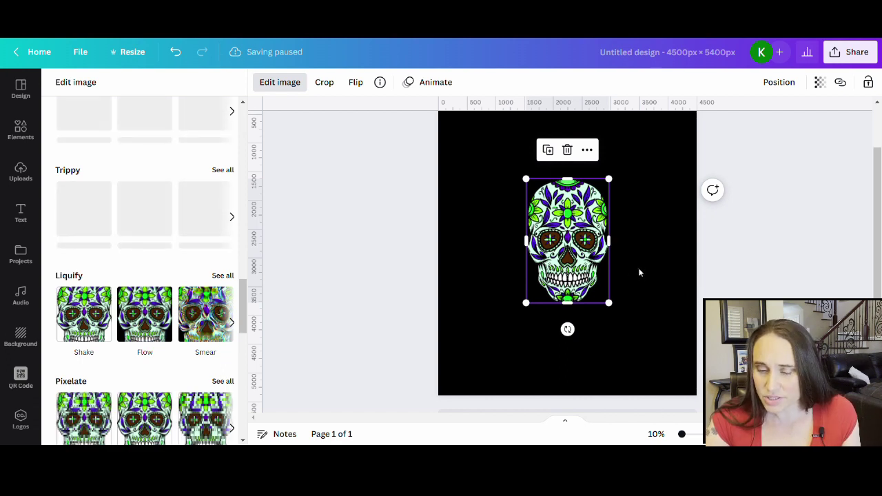
left_click(557, 235)
left_click(419, 238)
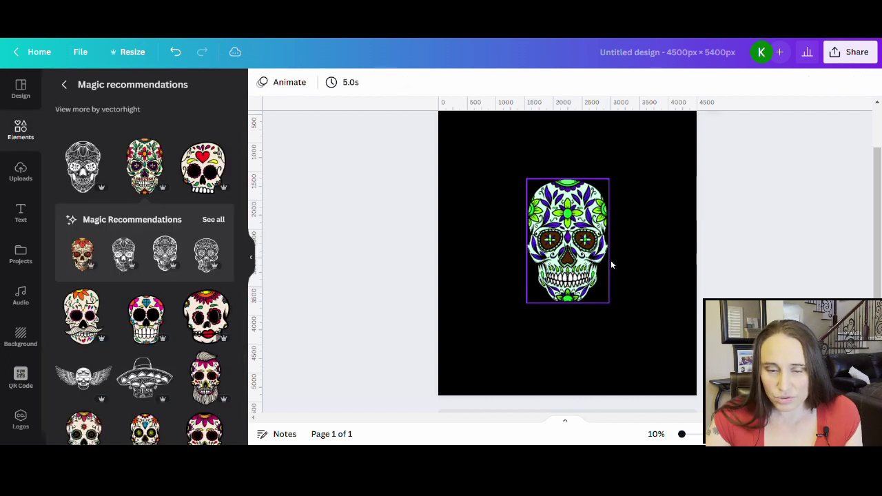
- Adjust the recoloured skull image to brightness -12, contrast 100 and saturation 69
left_click(607, 260)
left_click(292, 89)
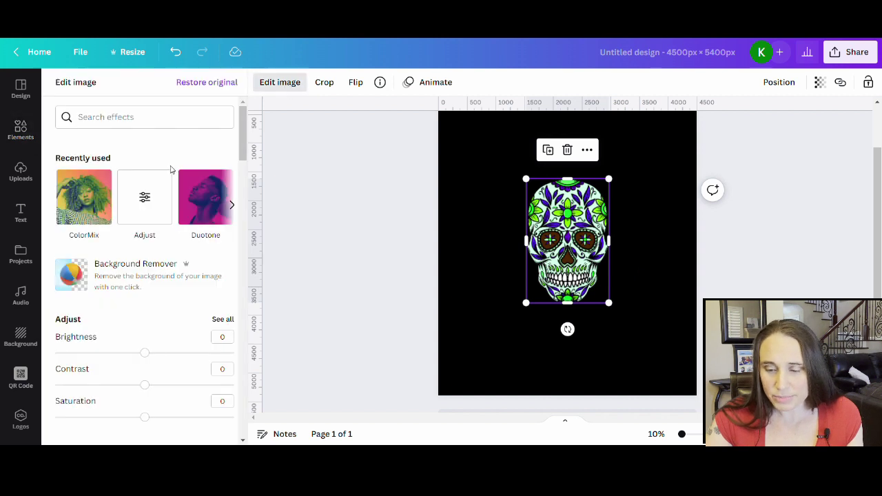
scroll(103, 255, "down", 1)
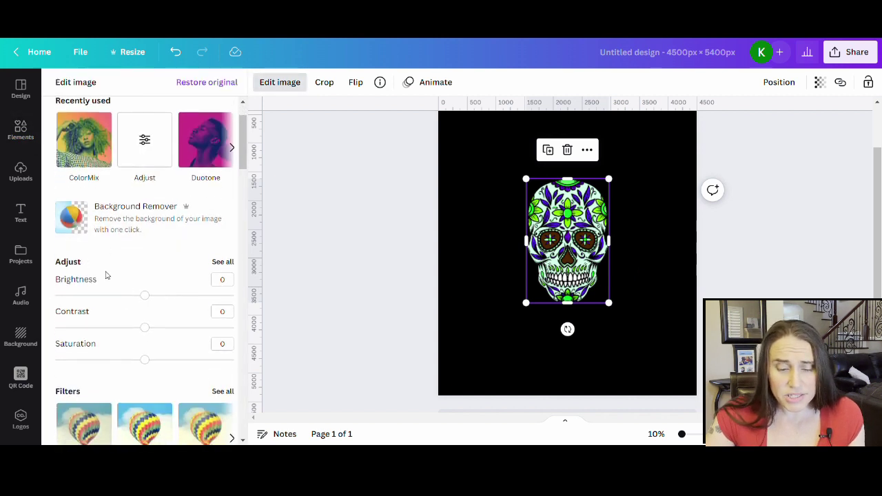
scroll(105, 269, "down", 1)
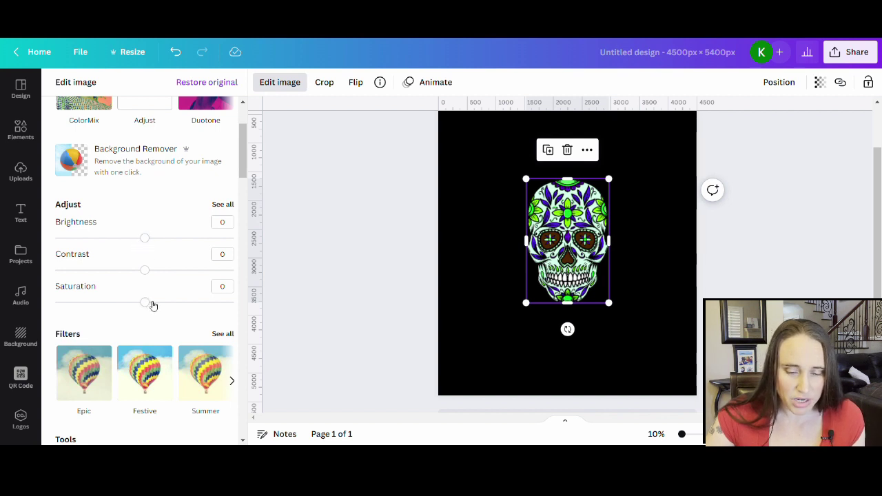
left_click_drag(153, 305, 203, 318)
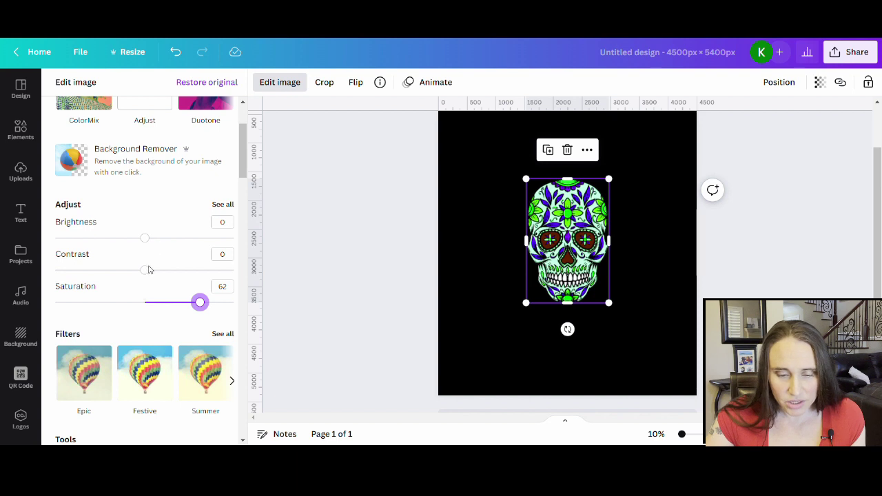
left_click_drag(148, 269, 253, 298)
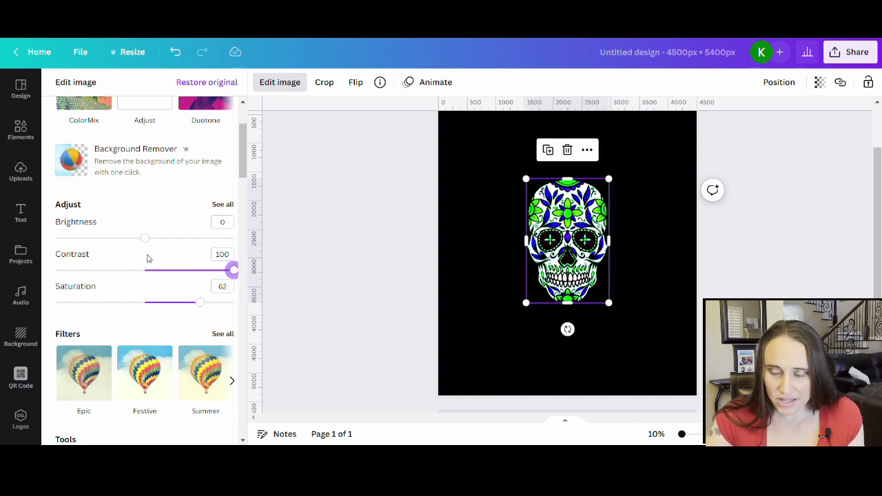
mouse_move(144, 239)
left_mouse_down()
mouse_move(116, 239)
mouse_move(192, 251)
mouse_move(138, 251)
left_mouse_up()
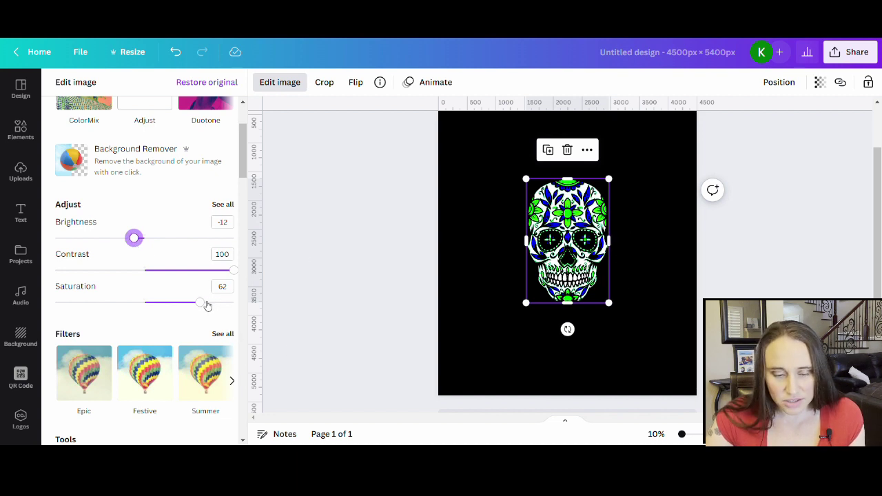
left_click_drag(205, 303, 209, 307)
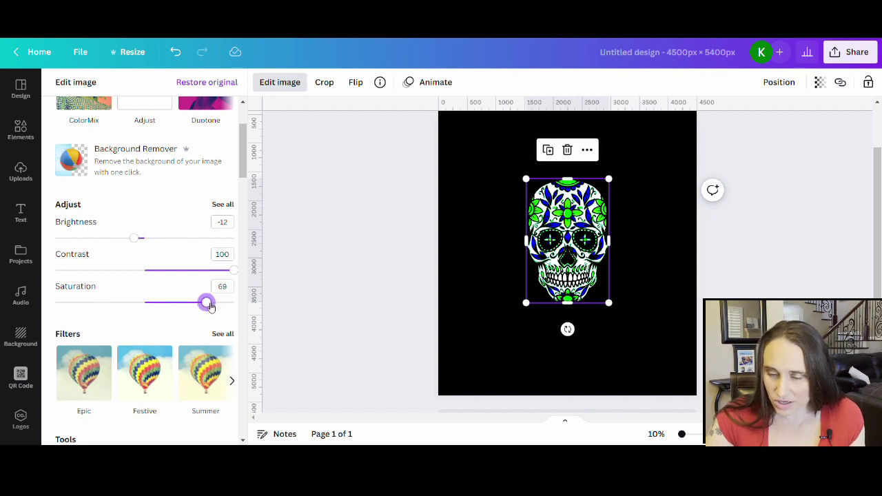
left_click(510, 366)
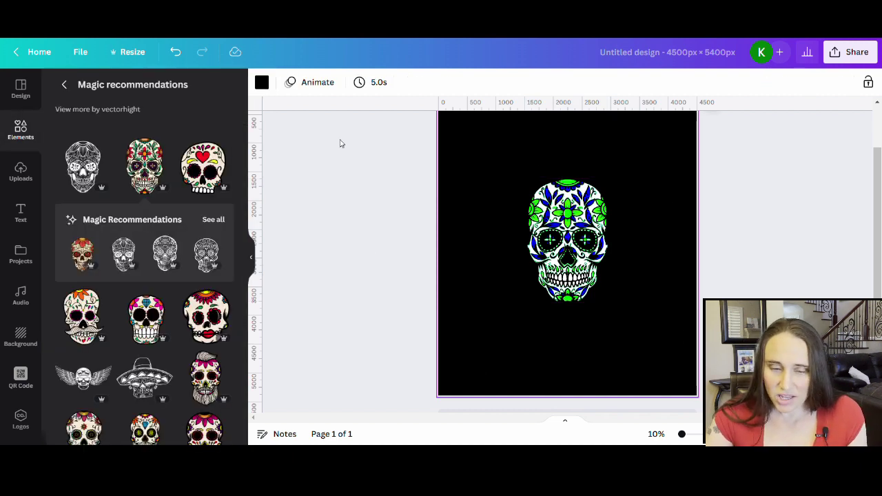
- Place an original-coloured copy of the skull beside the recoloured one for comparison, and delete that copy
left_click(144, 166)
left_click_drag(542, 284, 685, 283)
left_click(631, 376)
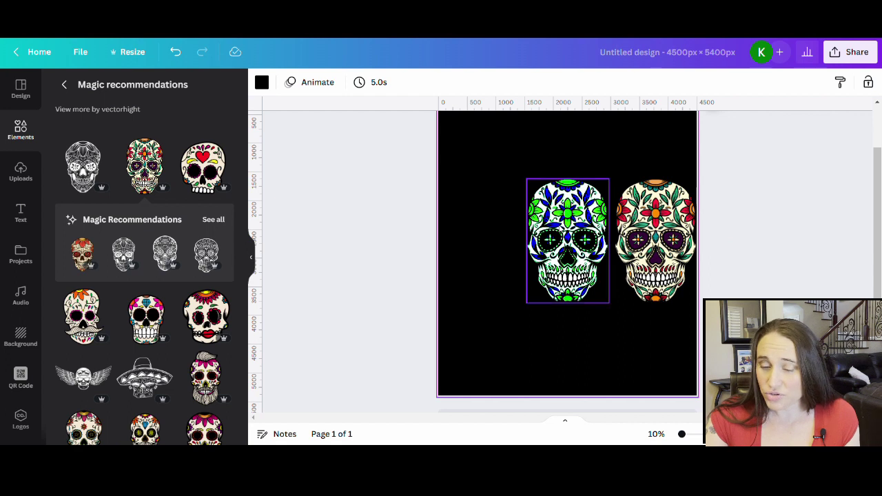
left_click(655, 241)
key("Delete")
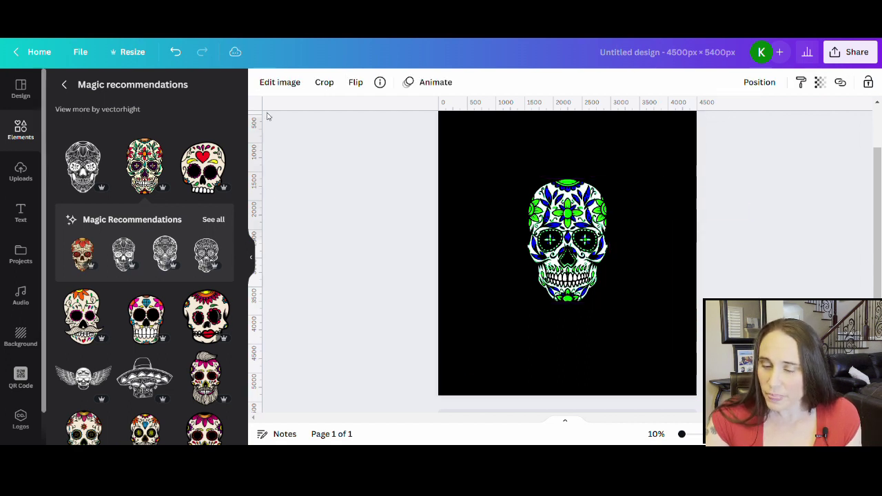
left_click(460, 289)
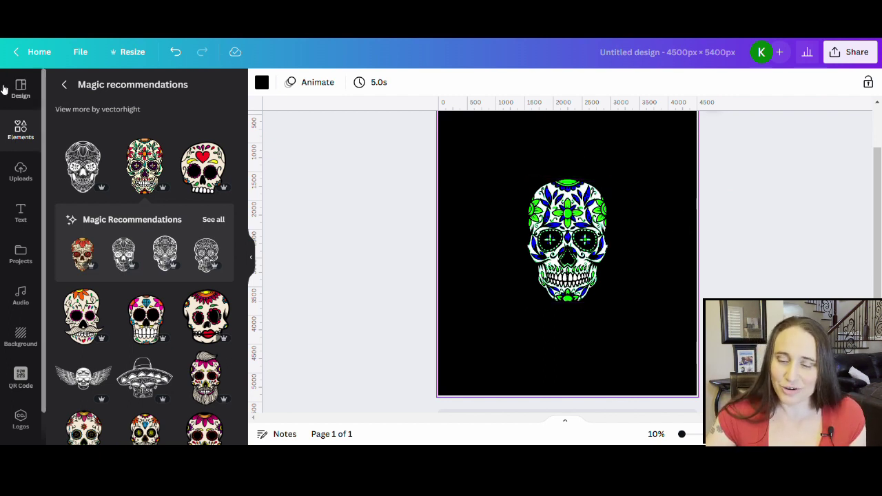
- Leave the magic recommendations and search the graphics library for "leprechaun hat"
left_click(65, 84)
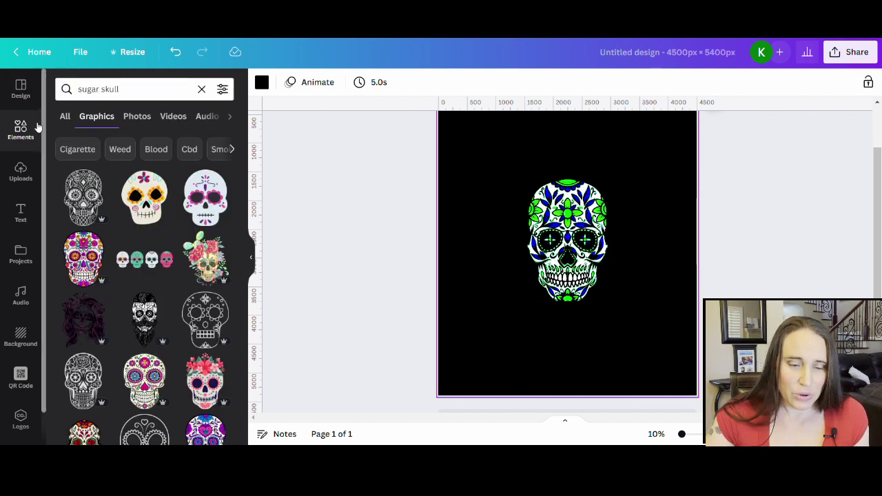
left_click(100, 90)
type("l")
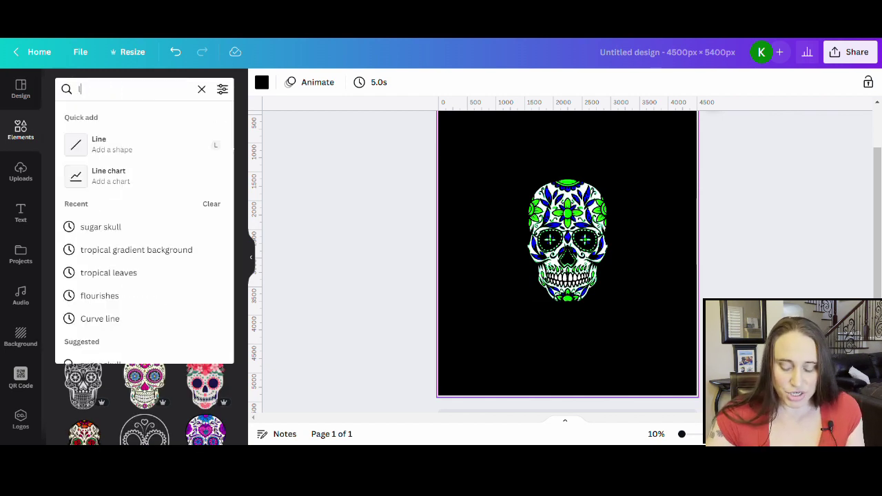
type("eprech")
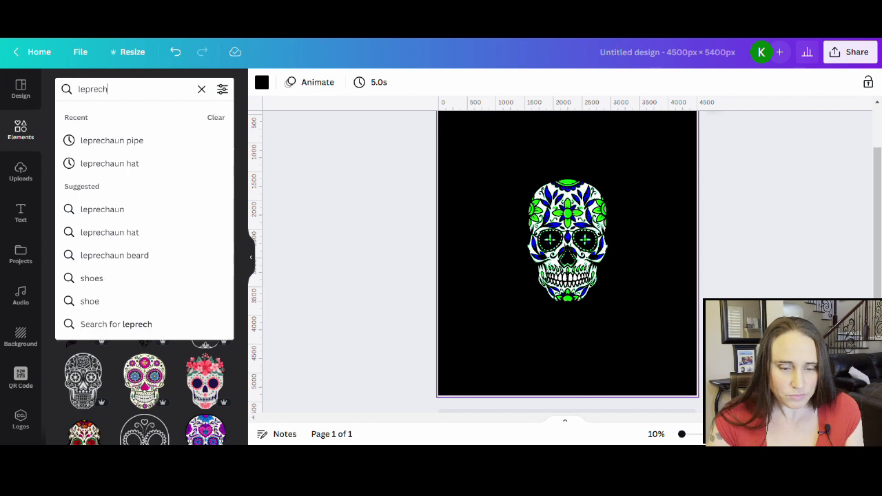
type("aun hat")
key("Return")
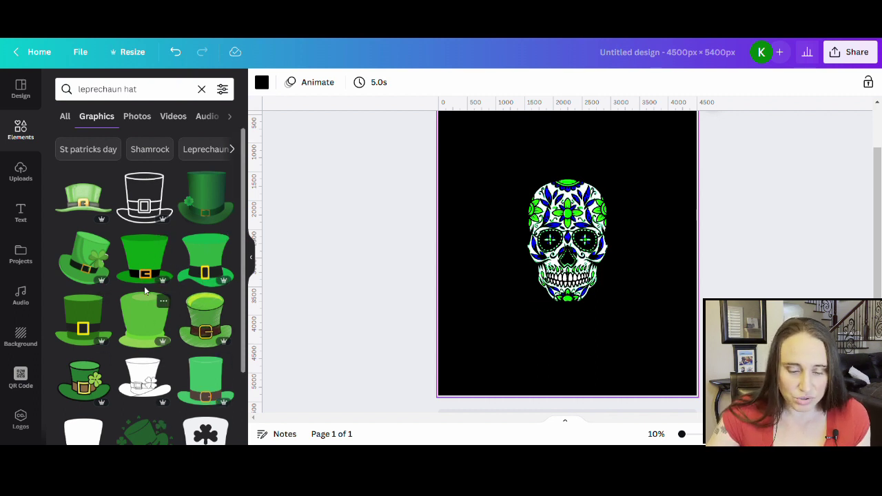
- Add the bright green leprechaun hat with black band and orange buckle, and position it on top of the skull's head
left_click(148, 255)
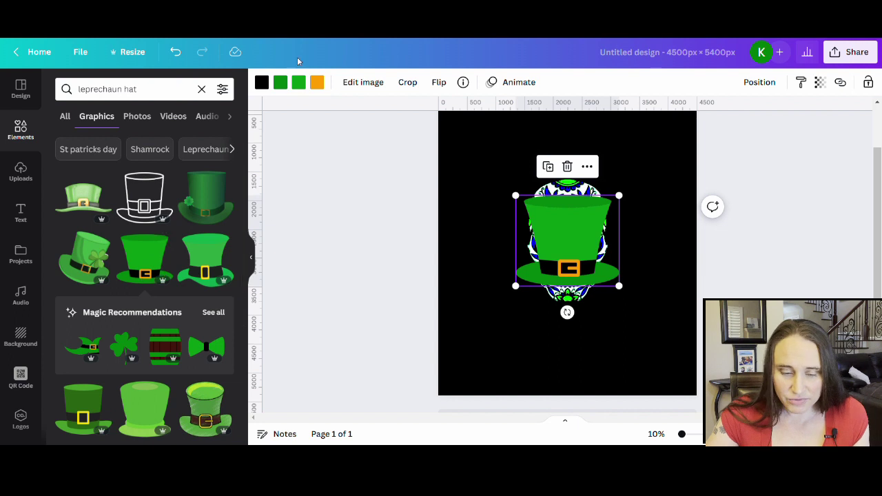
left_click_drag(573, 260, 572, 192)
scroll(652, 261, "up", 2)
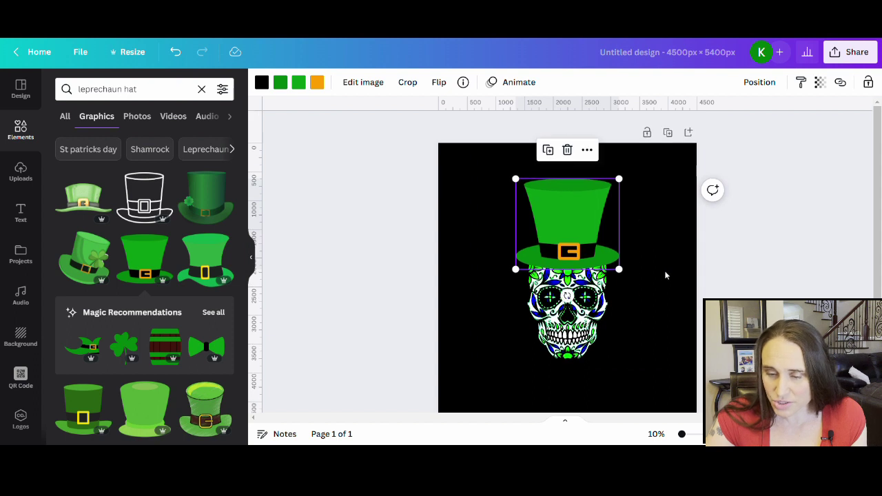
- Recolour the darker green of the hat's brim and top opening to a custom neon green
left_click(419, 269)
left_click(579, 244)
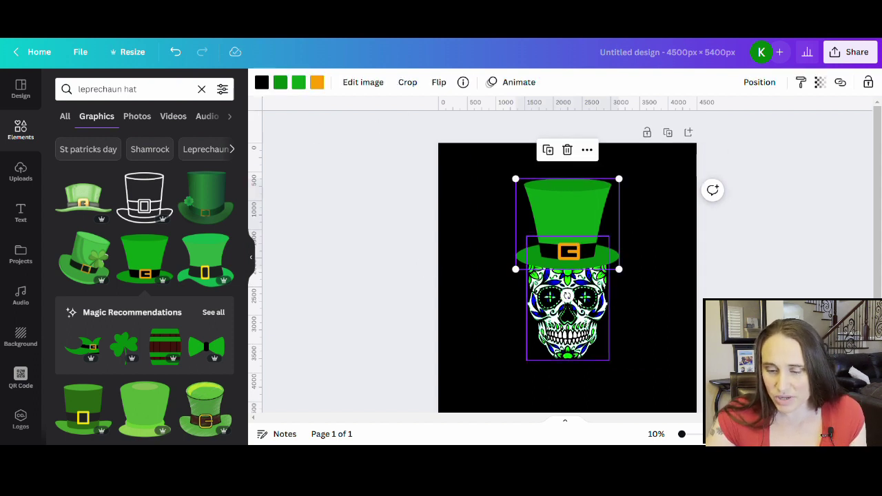
left_click(284, 83)
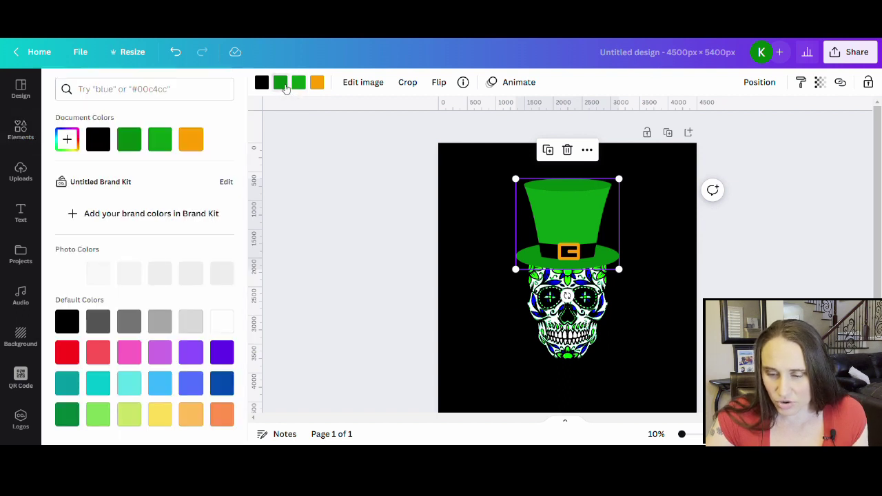
left_click(68, 141)
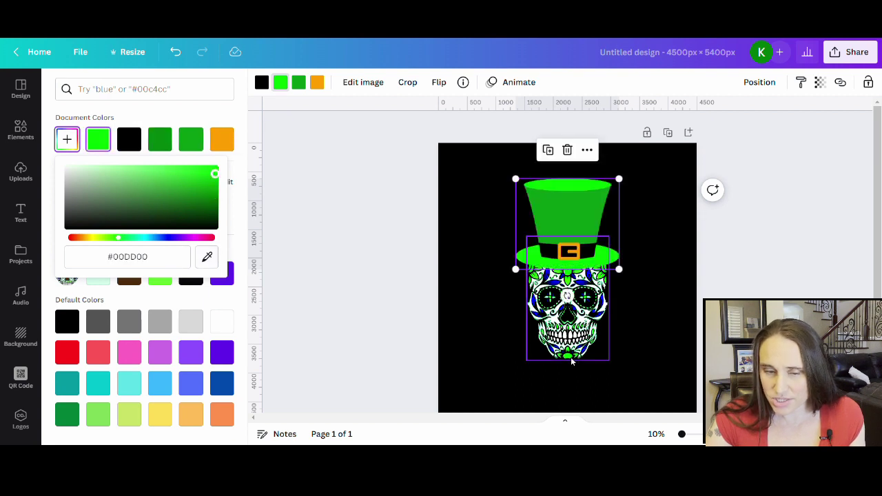
left_click(281, 82)
- Recolour the hat's crown with the light green from the skull's photo colours
left_click(299, 83)
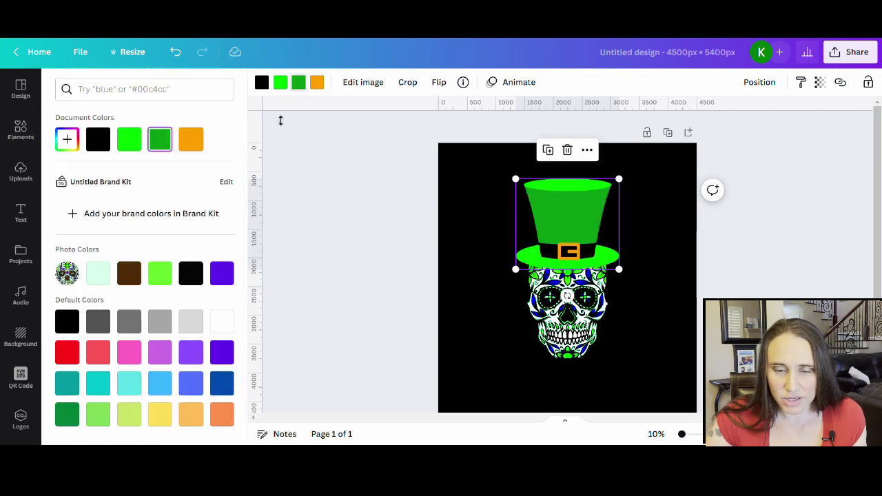
left_click(160, 285)
left_click(409, 311)
left_click(614, 315)
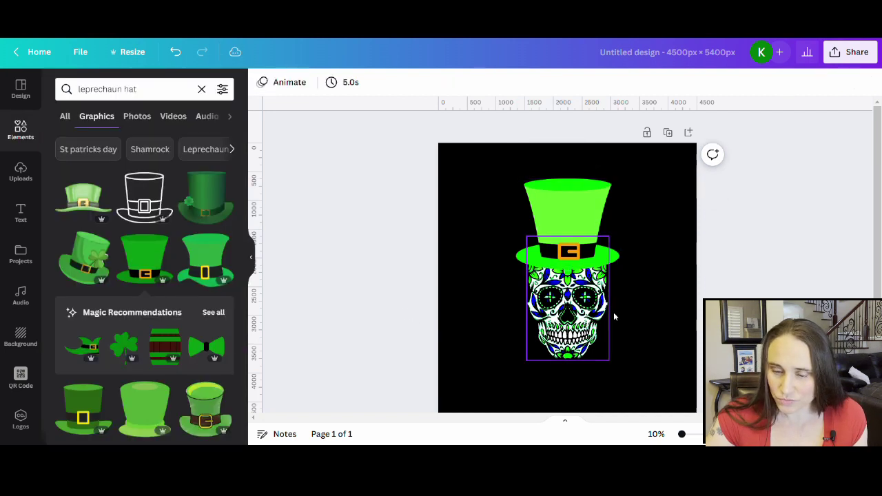
- Try the blue-violet photo colour on the hat's black band, and return the band to black
left_click(555, 255)
left_click(263, 83)
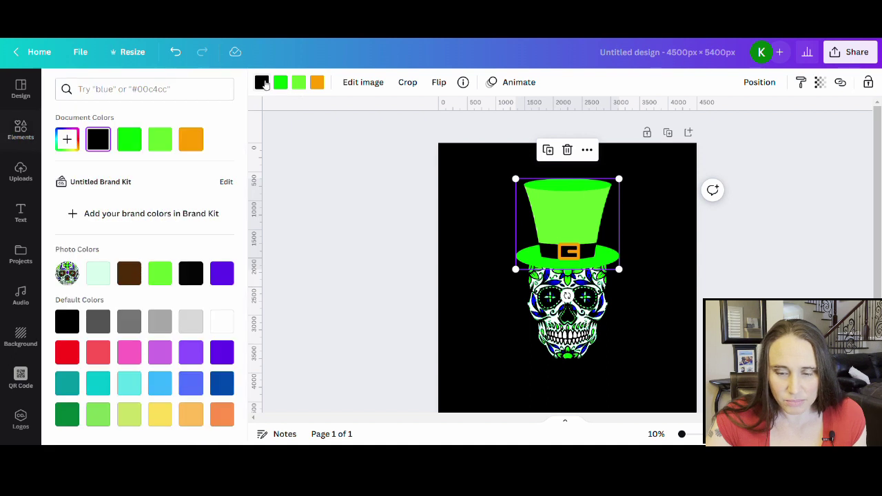
left_click(222, 274)
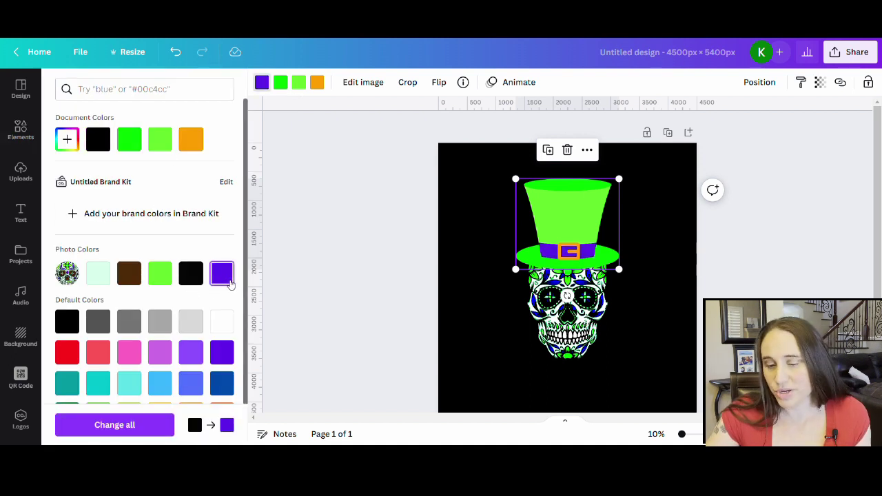
left_click(66, 322)
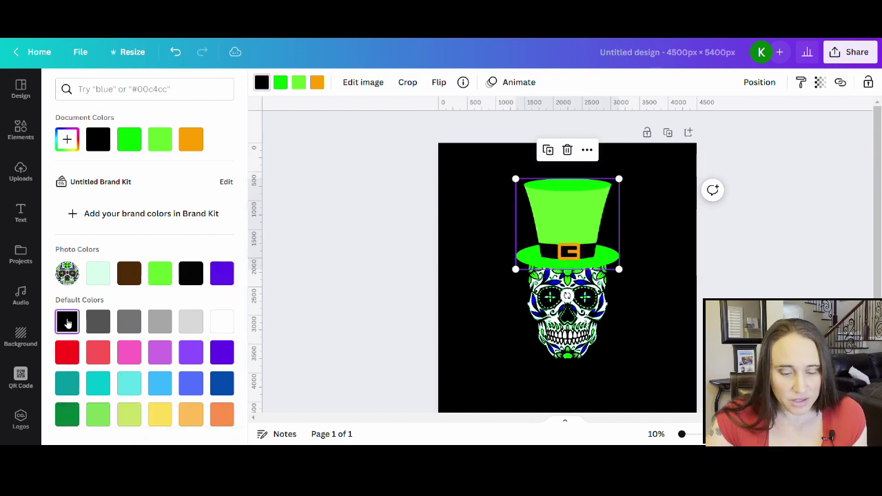
- Recolour the hat's orange buckle to the custom yellow #FDEB01
left_click(317, 82)
left_click(67, 139)
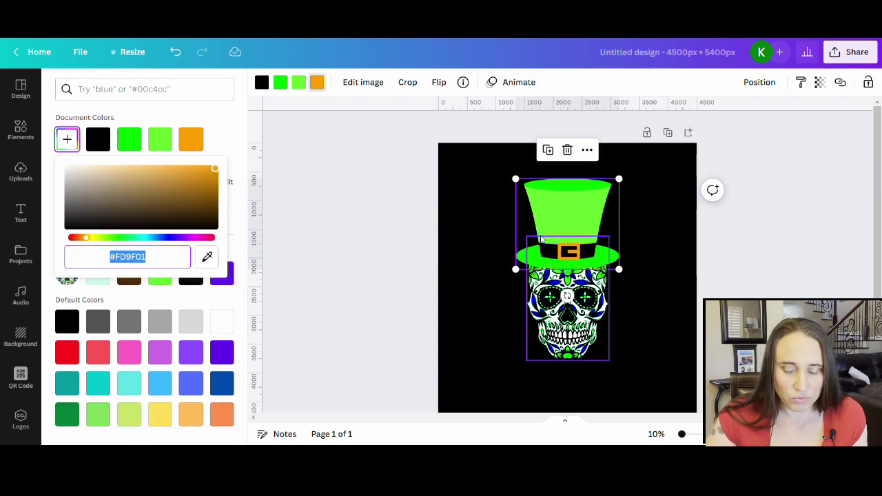
left_click(91, 242)
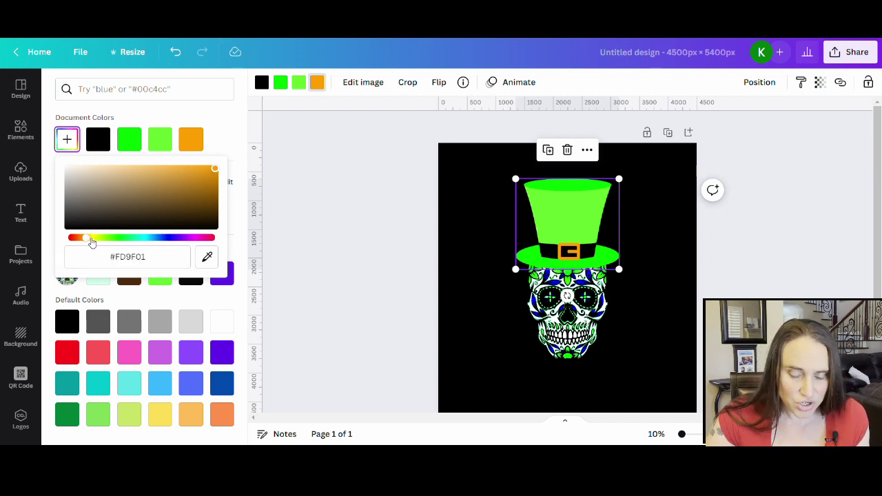
left_click(92, 239)
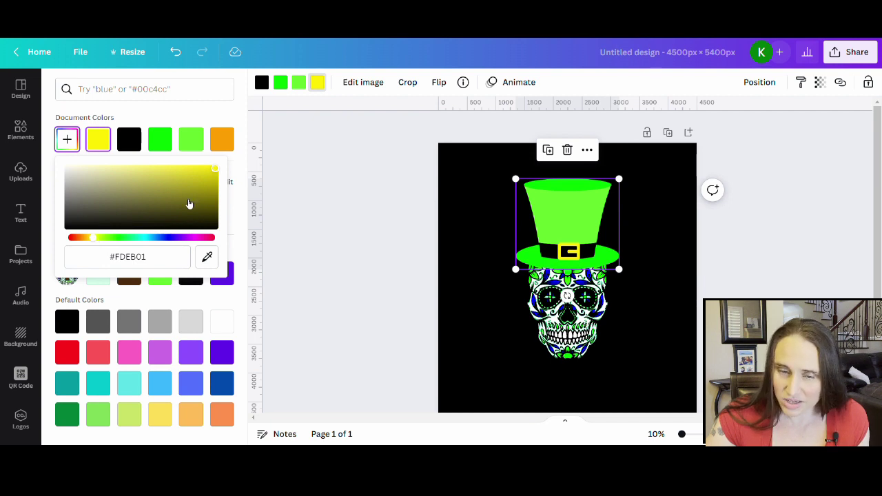
key("Escape")
key("Escape")
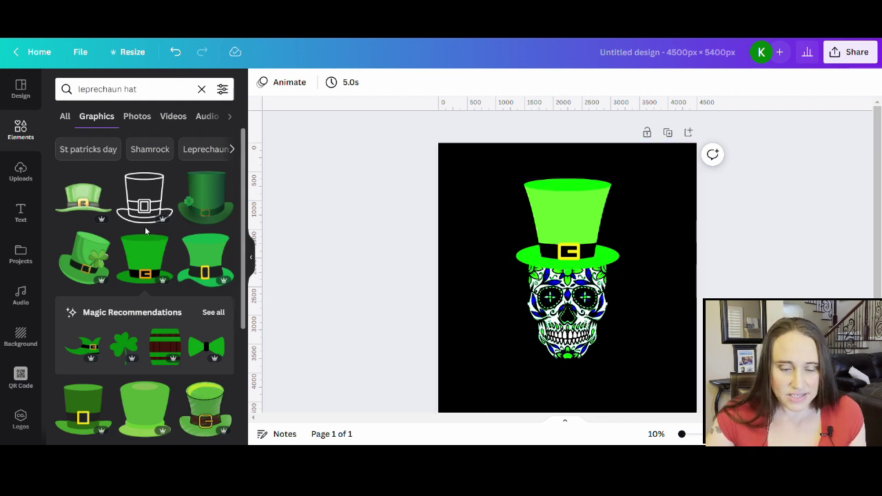
- Add the dark green leprechaun hat with gold buckle and shamrock from the results, and place it beside the light green hat
scroll(146, 231, "down", 1)
scroll(162, 290, "down", 2)
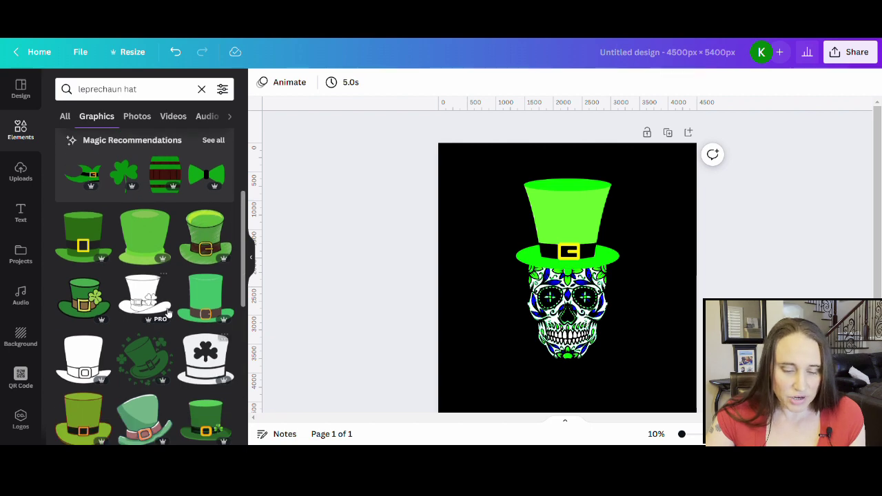
scroll(168, 312, "down", 2)
scroll(207, 289, "down", 1)
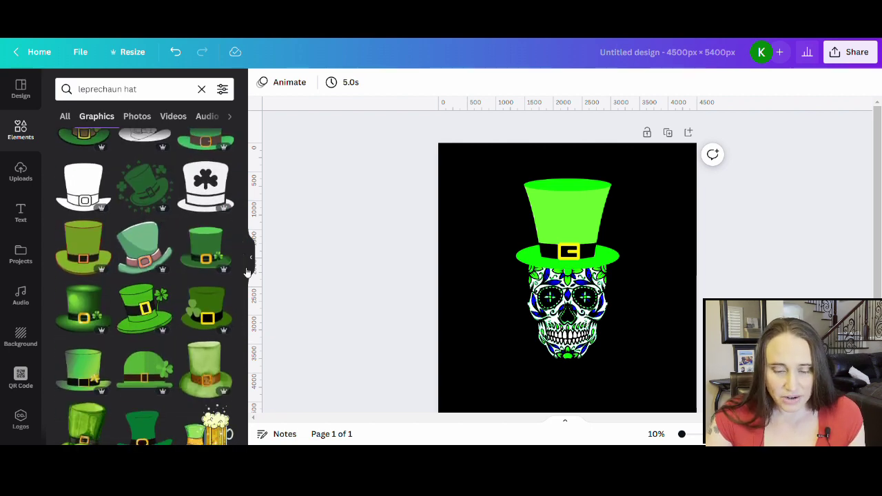
left_click(212, 250)
left_click_drag(572, 313, 502, 240)
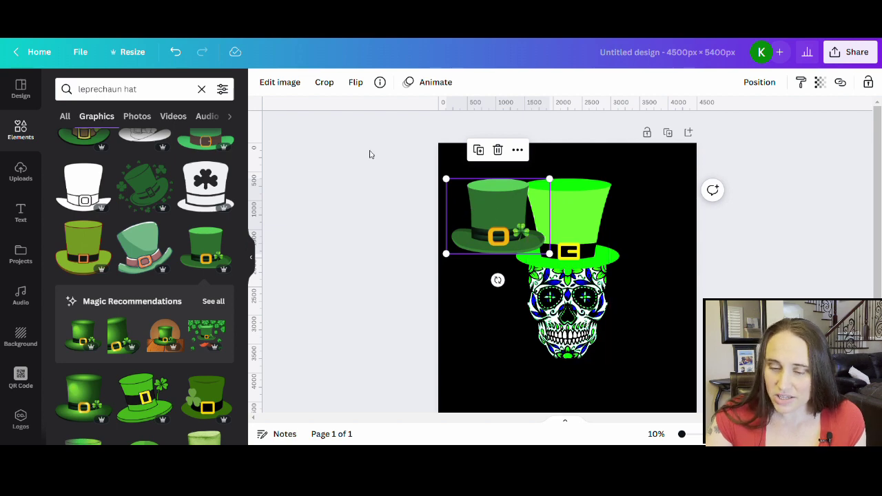
- Apply the ColorMix effect Marmalade to the shamrock hat
left_click(293, 83)
scroll(183, 303, "down", 2)
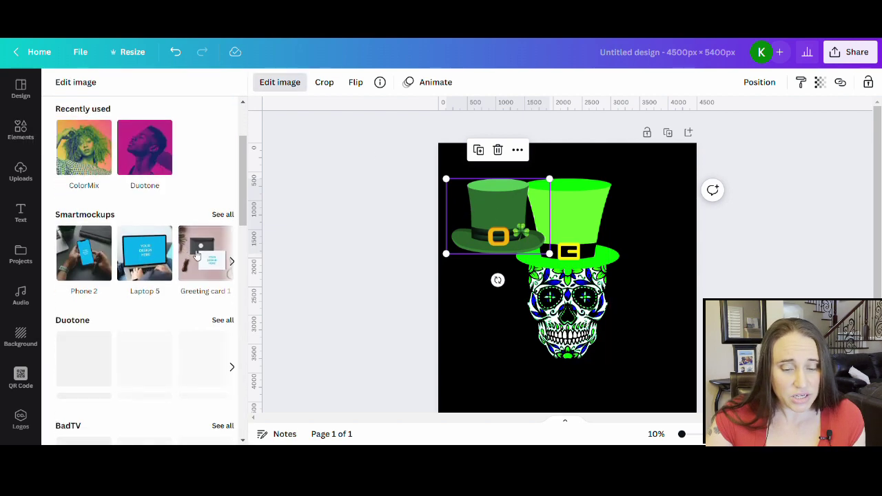
left_click(79, 152)
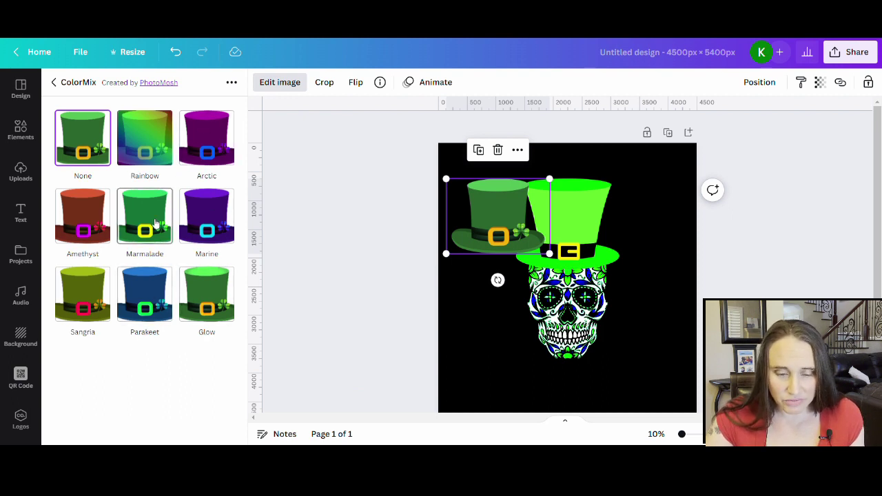
left_click(155, 223)
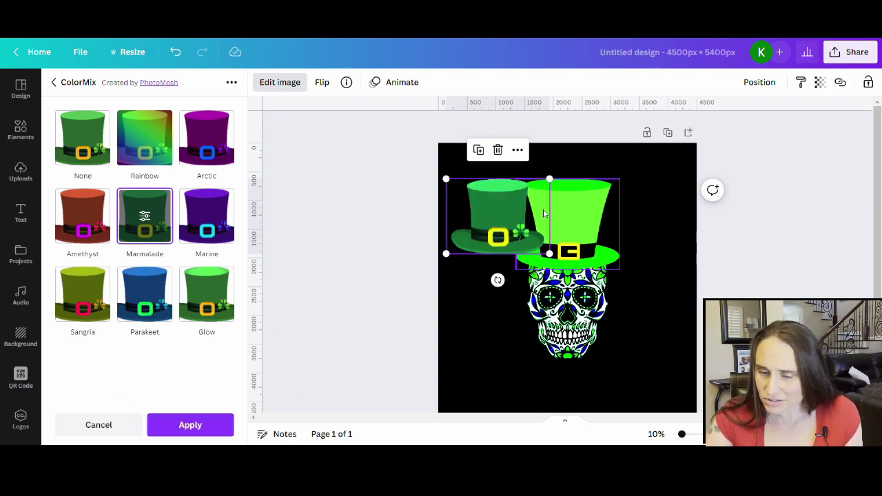
left_click(176, 427)
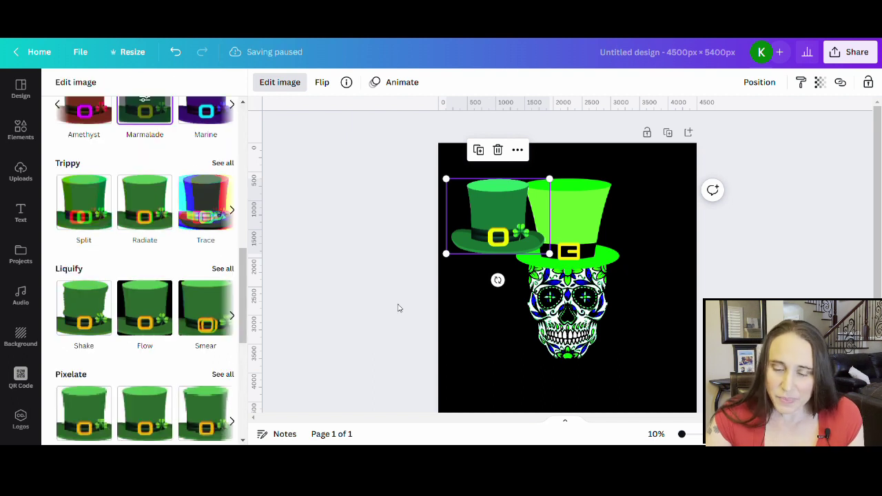
- Set the shamrock hat's brightness to 11 and raise its saturation close to the maximum
scroll(131, 325, "up", 5)
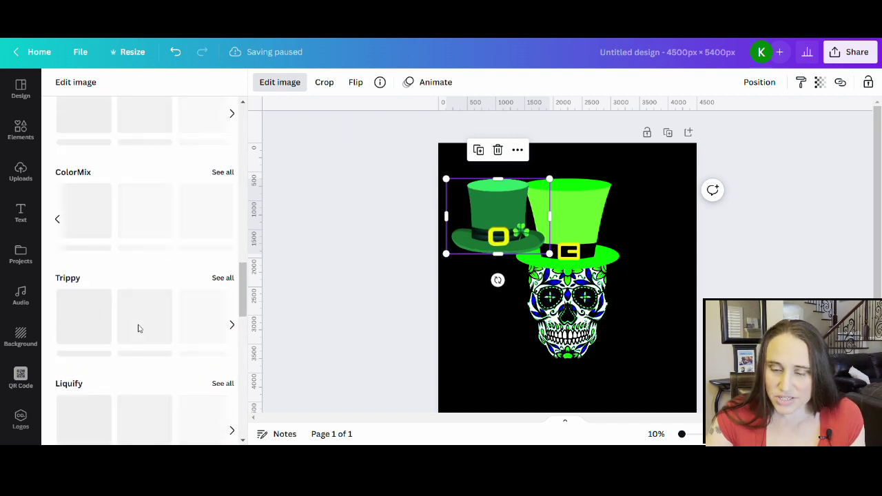
scroll(112, 281, "up", 6)
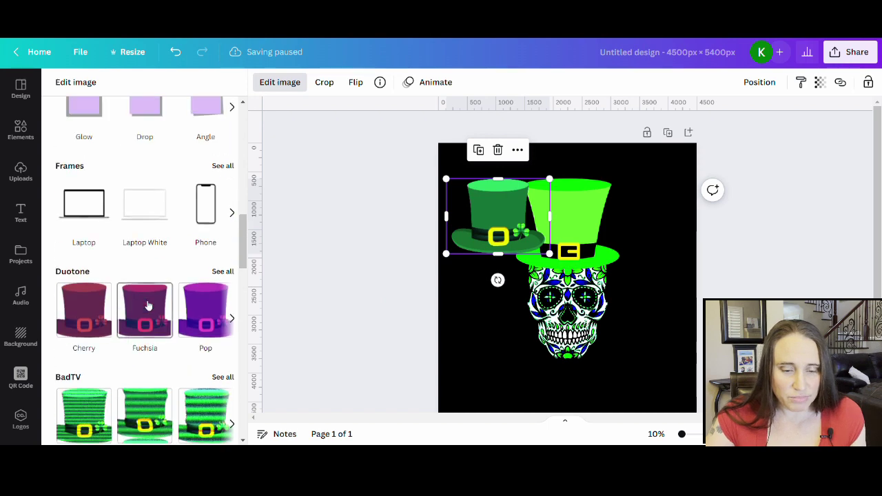
scroll(163, 289, "up", 5)
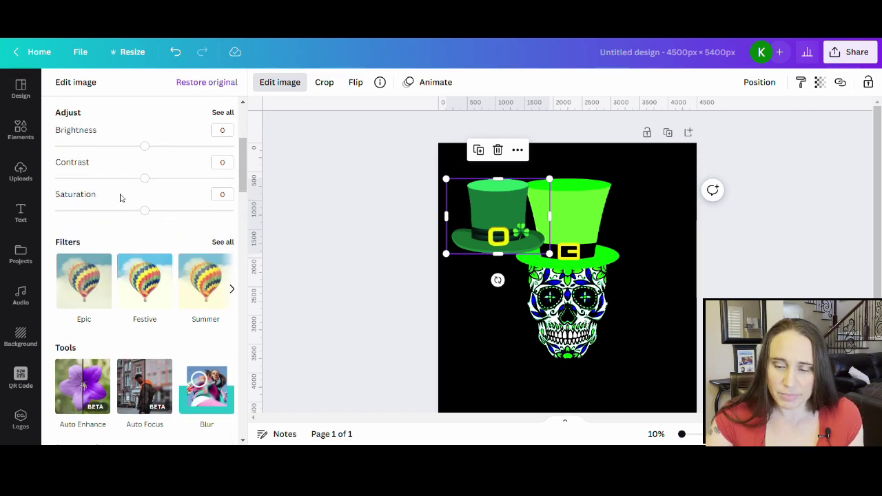
left_click_drag(145, 147, 156, 147)
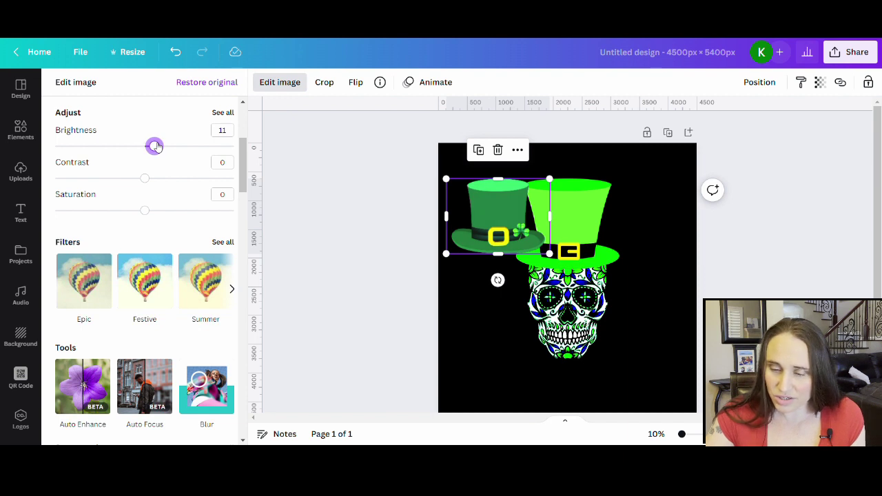
left_click_drag(143, 215, 229, 231)
left_click(329, 223)
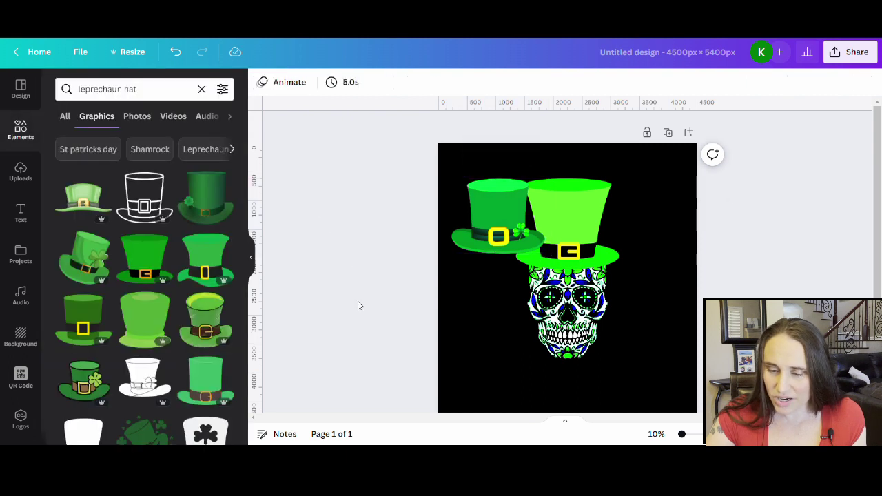
- Delete the light green hat from the skull and move the shamrock hat onto the head in its place
left_click_drag(493, 222, 658, 230)
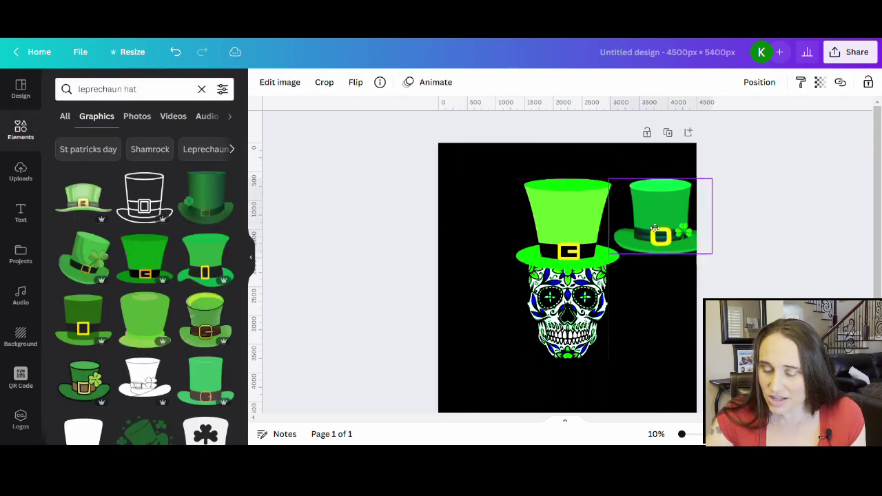
left_click(649, 392)
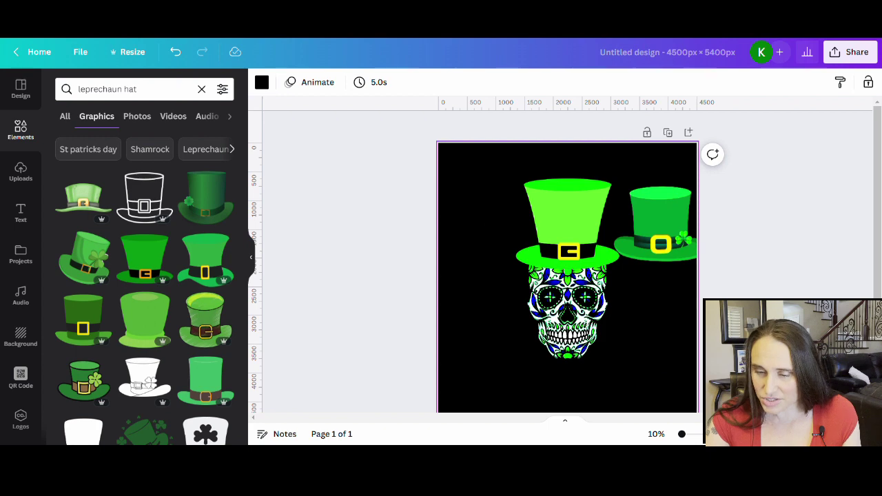
left_click(567, 214)
key("Delete")
left_click_drag(648, 214, 543, 217)
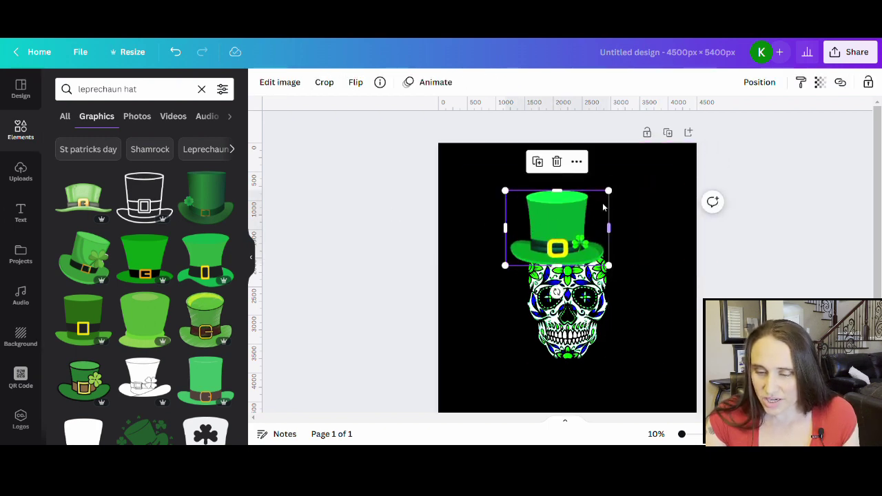
- Enlarge the shamrock hat to be wider than the skull, centre it, and lower it slightly over the forehead
left_click_drag(616, 198, 650, 173)
left_click_drag(608, 220, 602, 228)
left_click(660, 379)
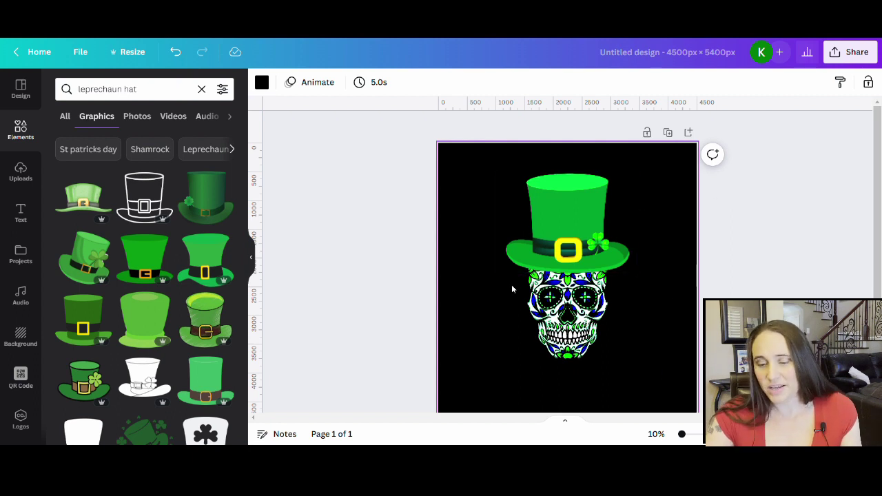
left_click_drag(575, 200, 576, 208)
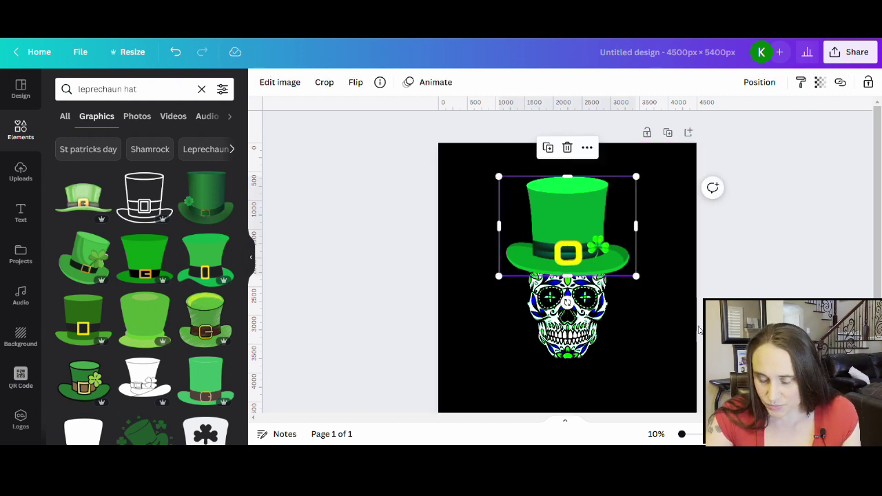
left_click(700, 331)
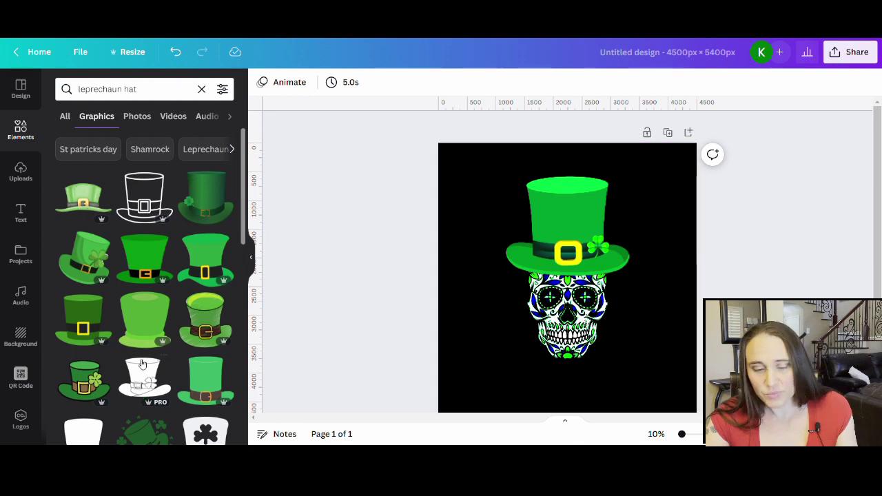
- Browse the leprechaun hat graphics for other hats and matching extras to go with the skull
scroll(179, 274, "down", 4)
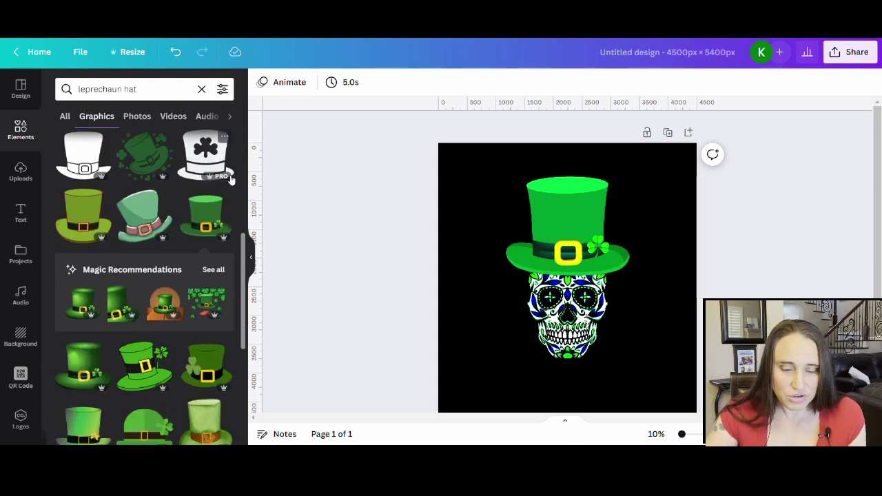
scroll(166, 276, "down", 3)
scroll(143, 178, "down", 3)
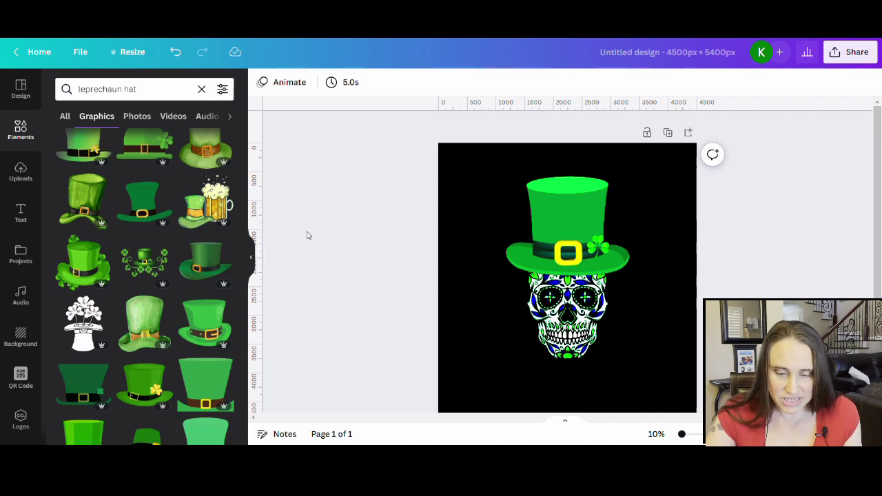
scroll(145, 276, "down", 3)
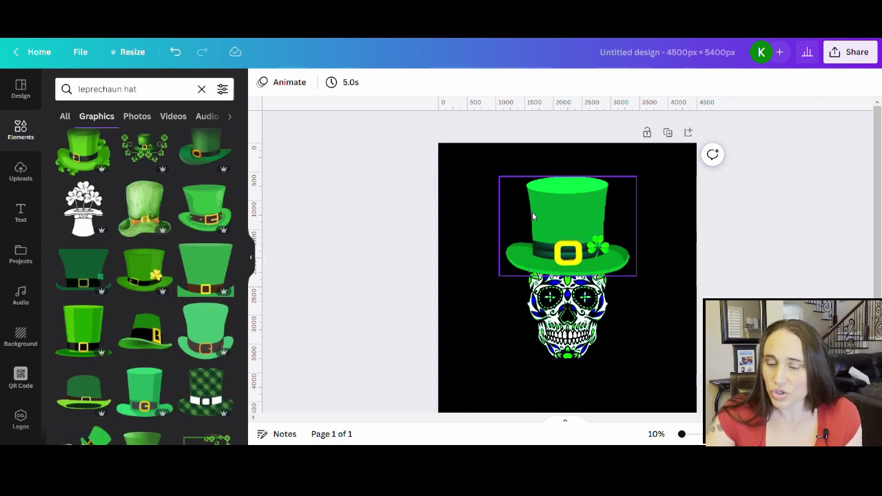
scroll(144, 255, "down", 3)
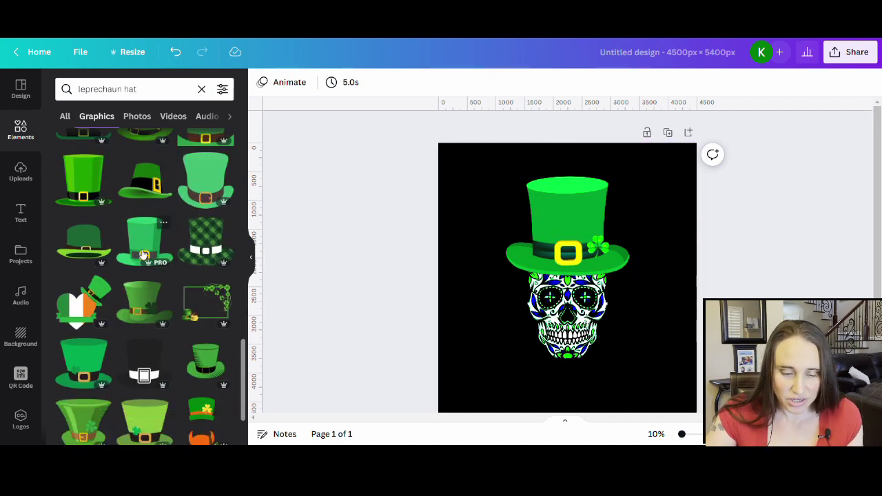
scroll(142, 255, "down", 3)
scroll(186, 264, "down", 1)
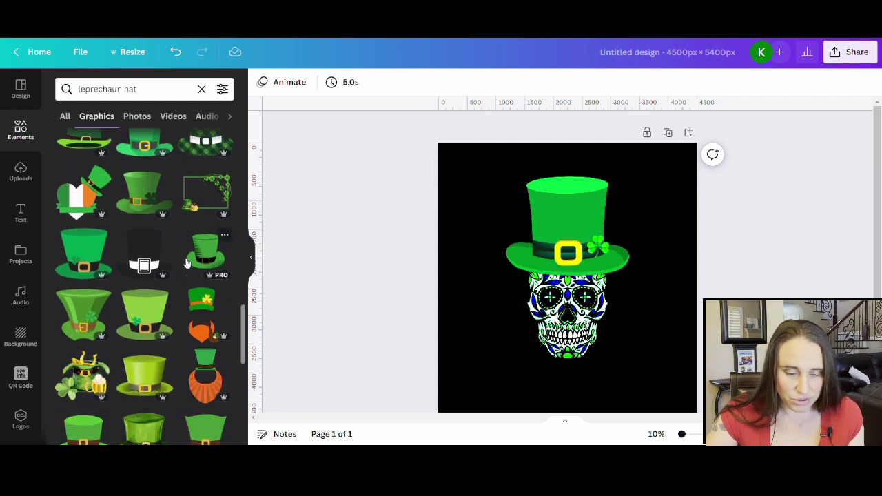
scroll(182, 263, "down", 3)
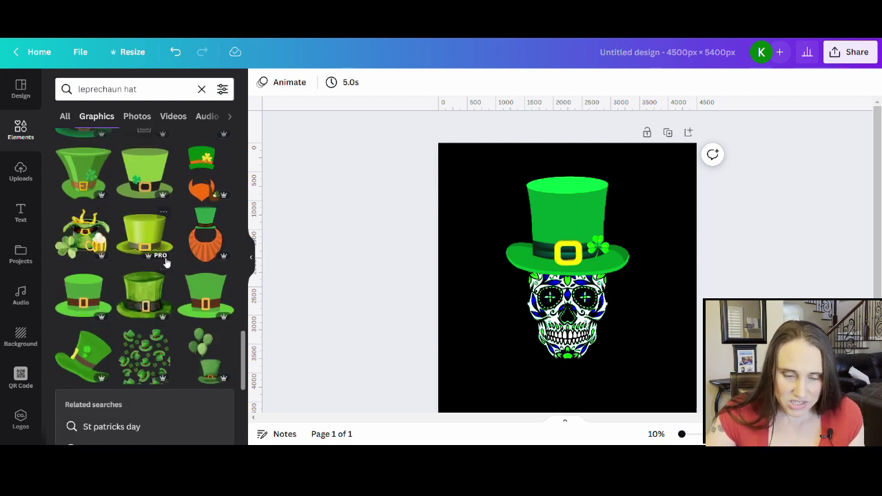
scroll(175, 198, "down", 5)
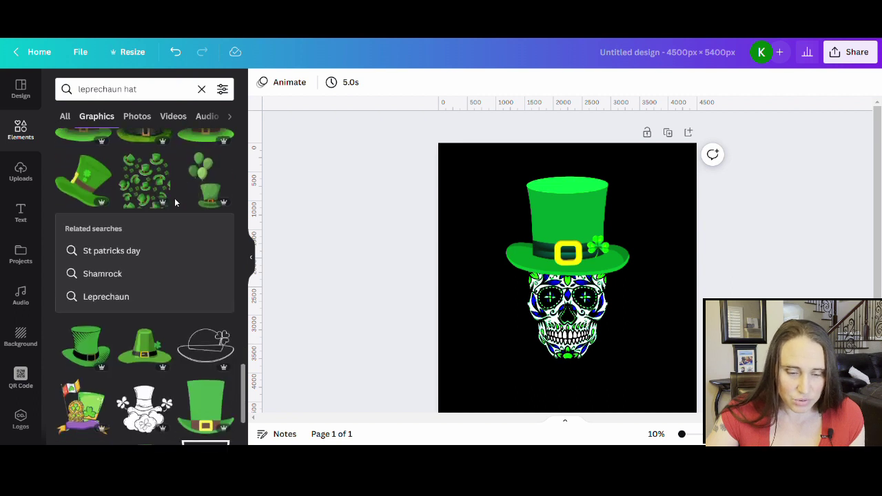
scroll(151, 358, "down", 3)
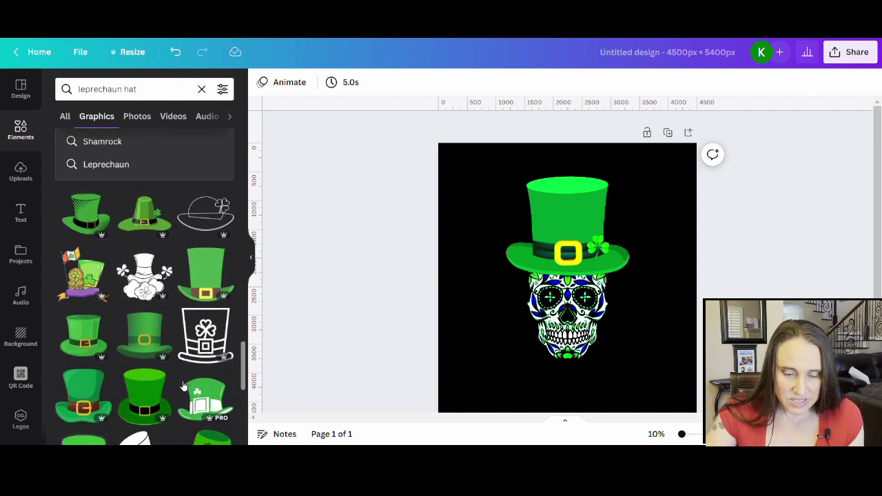
scroll(107, 352, "down", 1)
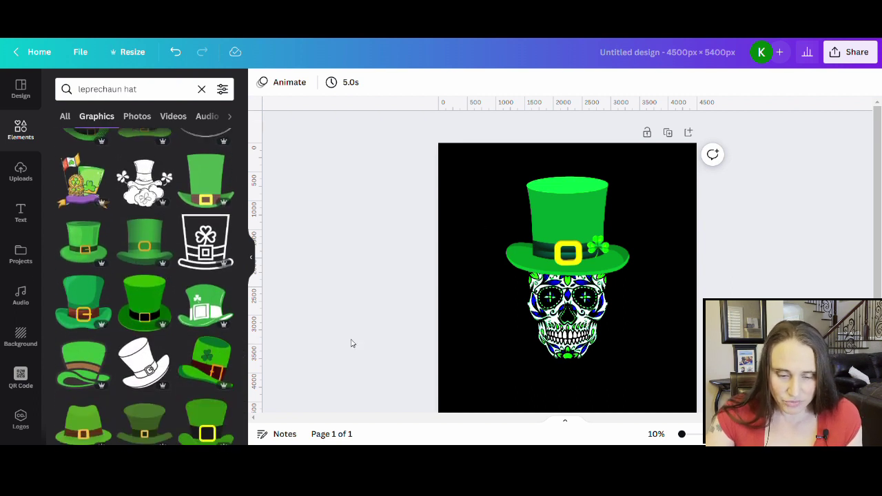
scroll(97, 228, "down", 2)
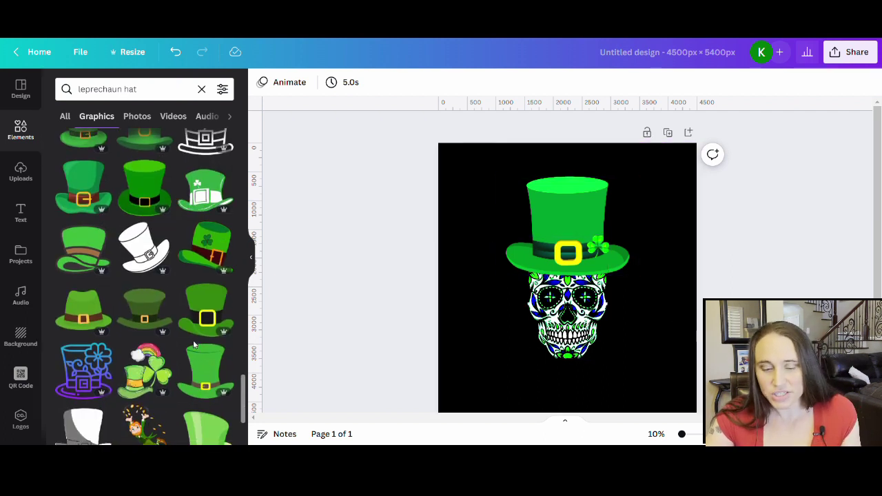
scroll(151, 276, "down", 3)
scroll(142, 297, "down", 5)
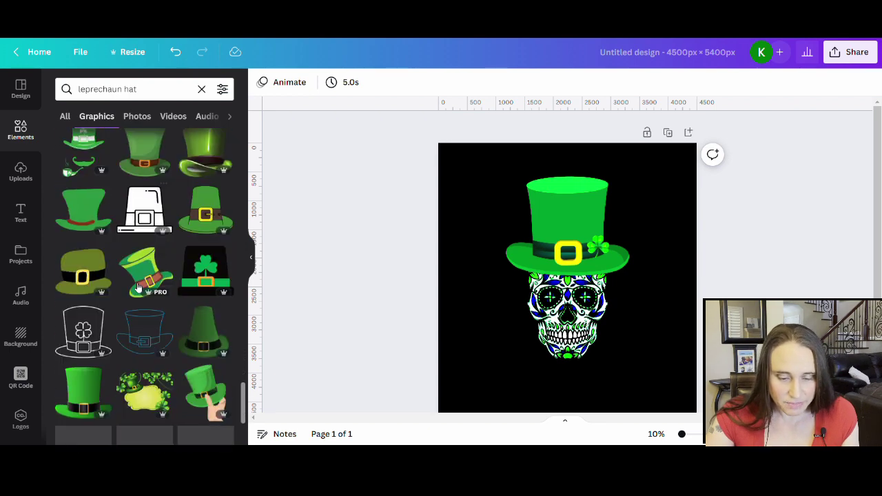
scroll(138, 310, "down", 5)
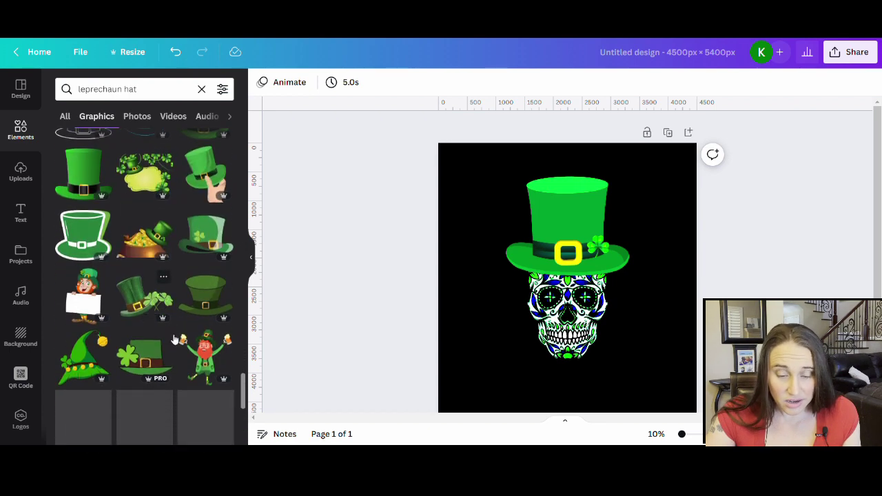
scroll(165, 268, "down", 3)
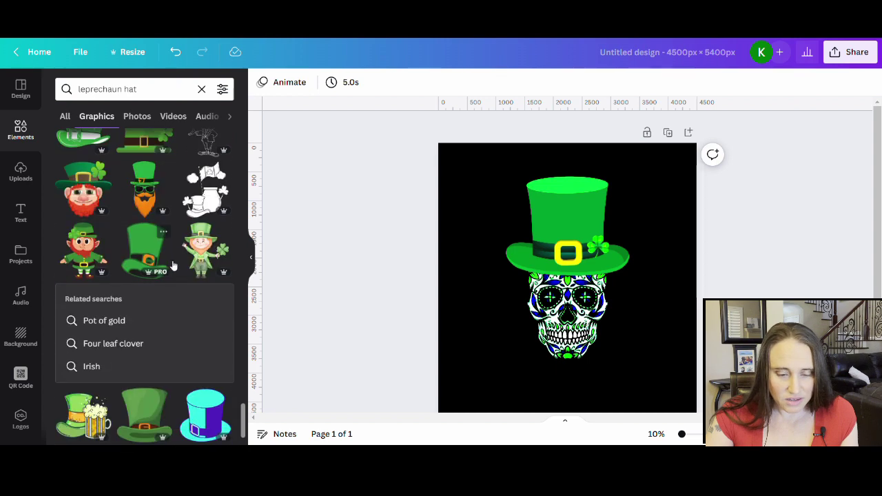
scroll(173, 295, "down", 5)
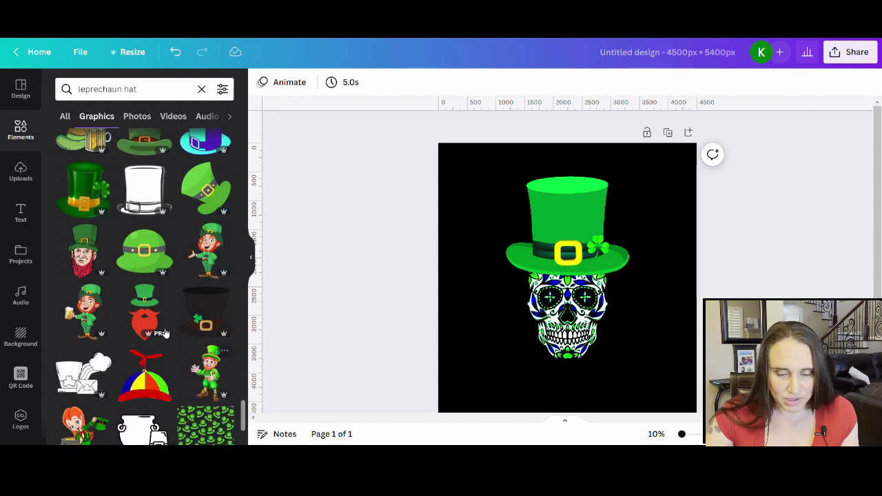
scroll(185, 315, "down", 2)
scroll(185, 316, "down", 4)
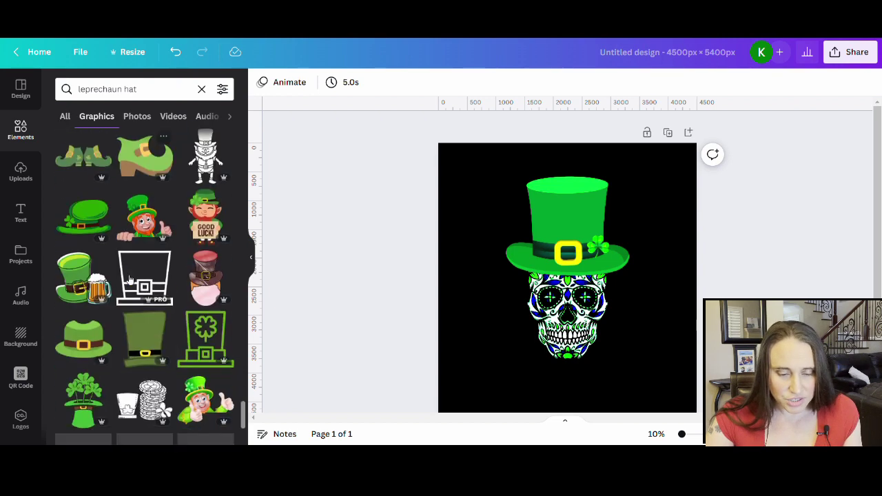
scroll(155, 243, "down", 3)
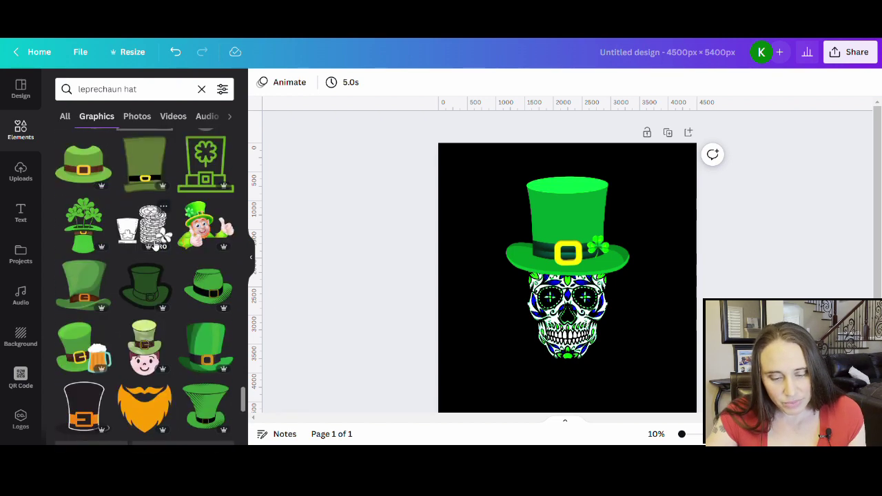
scroll(155, 242, "down", 1)
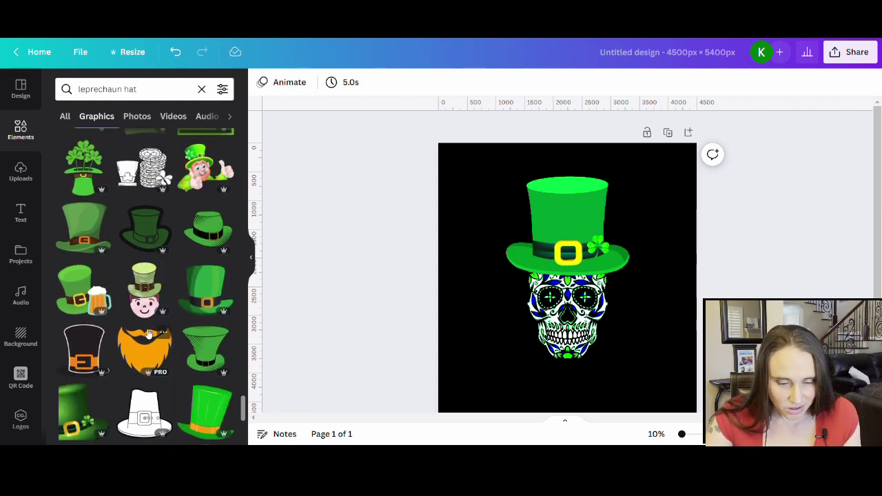
scroll(148, 333, "down", 1)
scroll(127, 308, "down", 2)
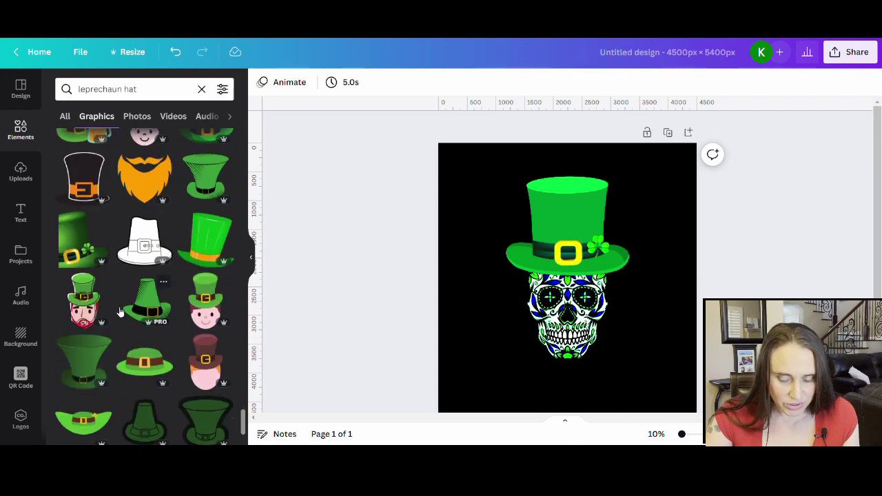
scroll(126, 321, "down", 3)
scroll(126, 334, "down", 4)
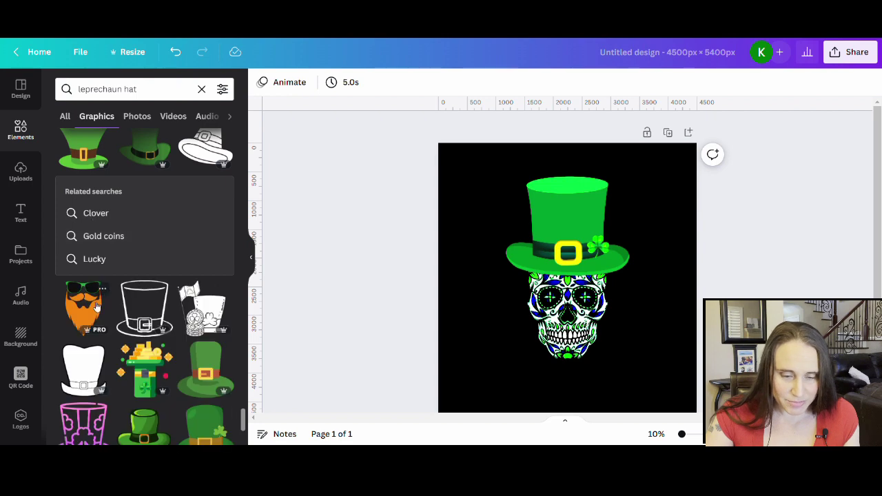
scroll(76, 289, "down", 3)
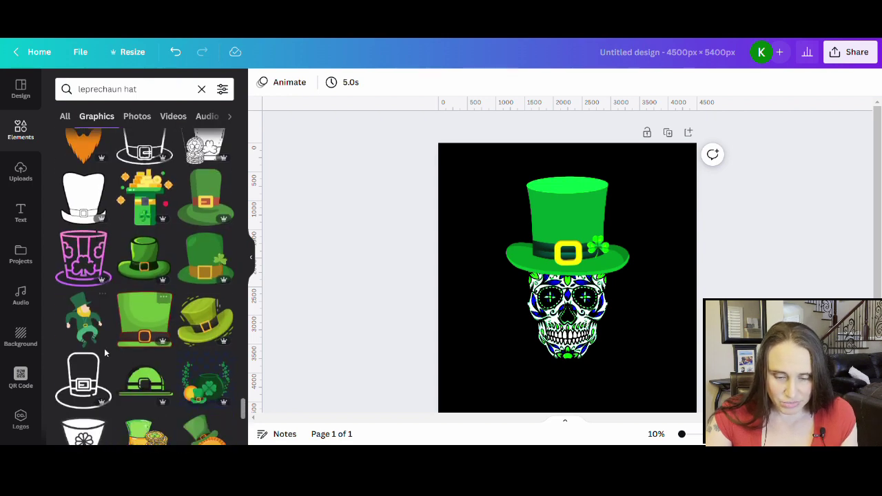
scroll(110, 346, "down", 5)
scroll(126, 342, "down", 4)
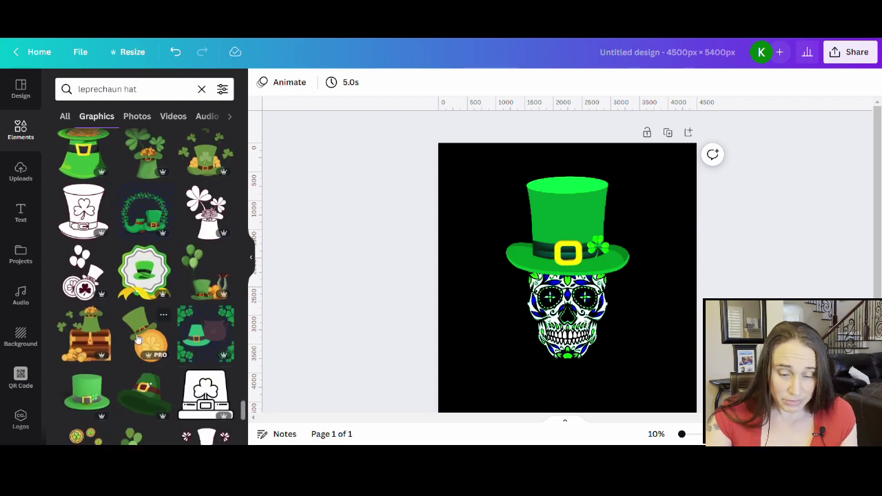
scroll(166, 342, "down", 3)
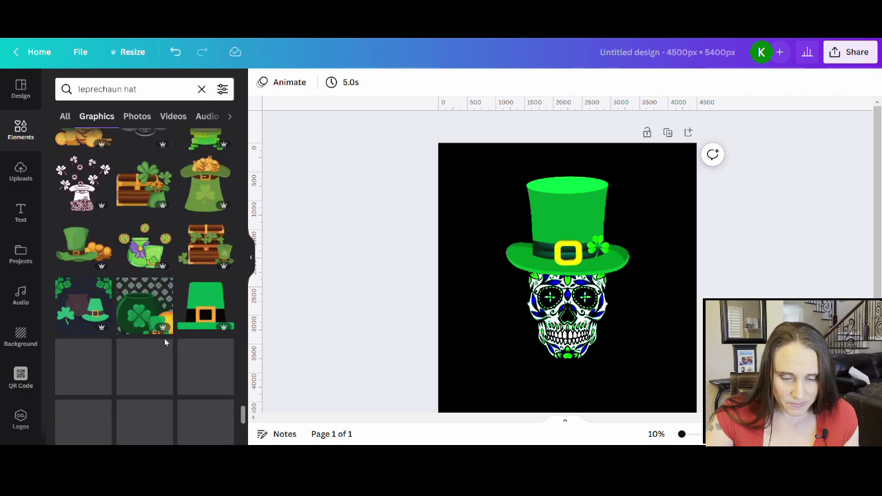
scroll(169, 353, "down", 2)
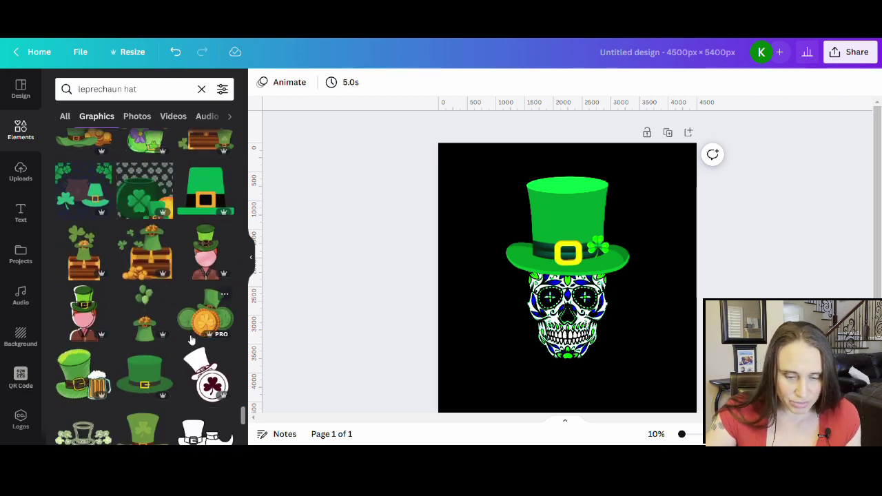
scroll(172, 342, "down", 5)
scroll(186, 331, "down", 3)
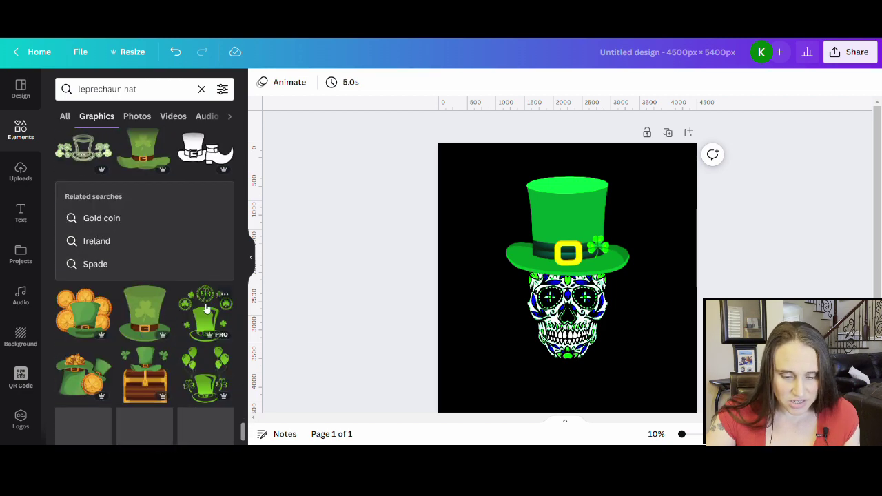
scroll(176, 324, "down", 6)
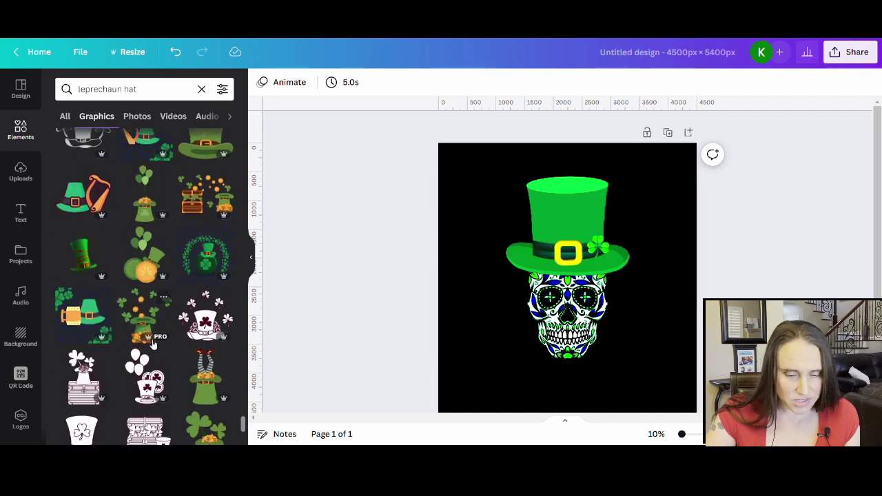
scroll(153, 344, "down", 5)
scroll(157, 343, "down", 8)
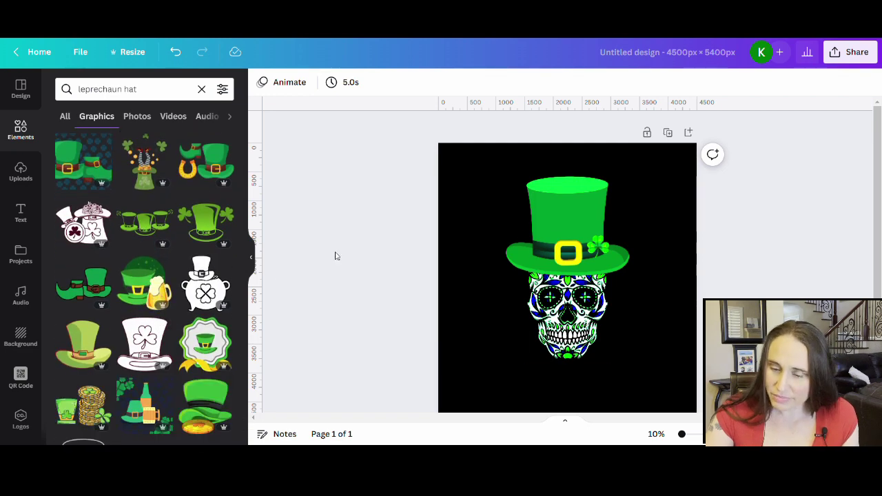
scroll(167, 293, "down", 4)
scroll(167, 294, "down", 6)
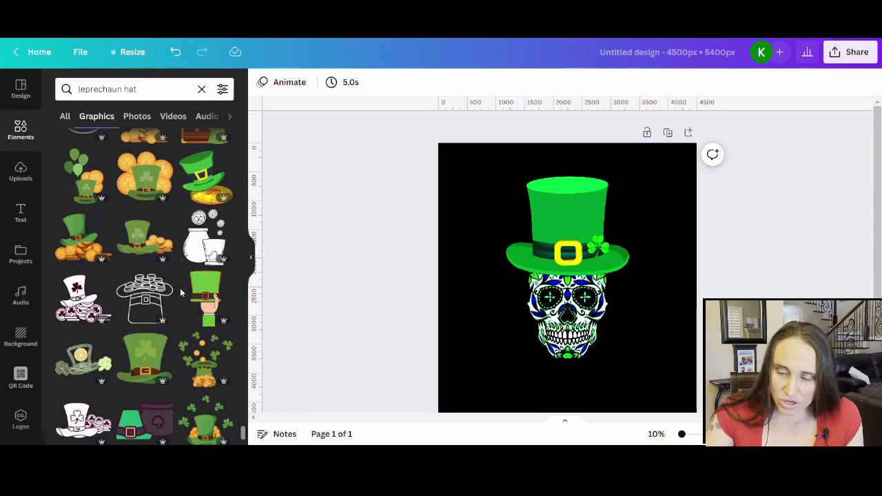
scroll(166, 286, "down", 5)
scroll(166, 324, "down", 5)
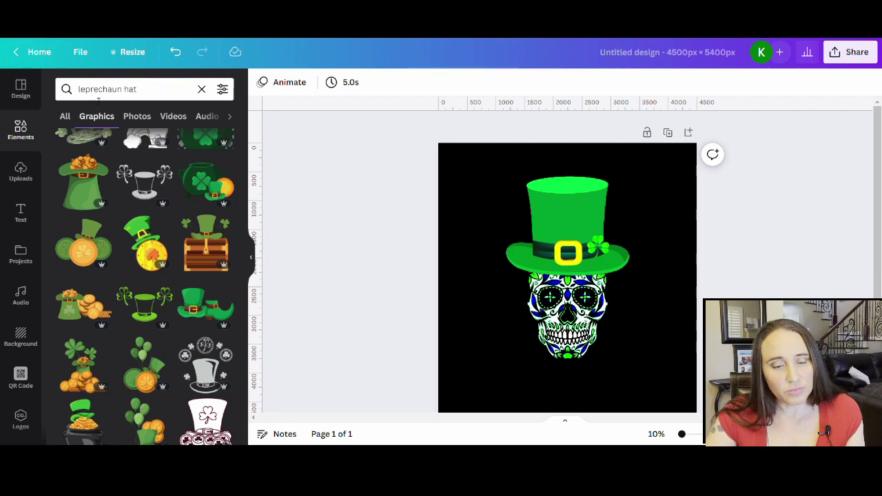
- Search the graphics for "beard" and add the solid, wide beard silhouette with upswept pointed ends to the page
left_click(152, 95)
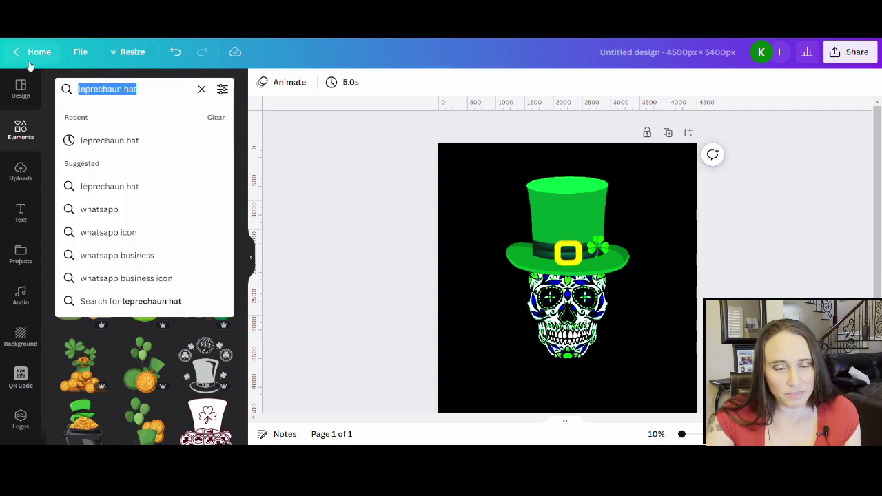
type("beard")
key("Return")
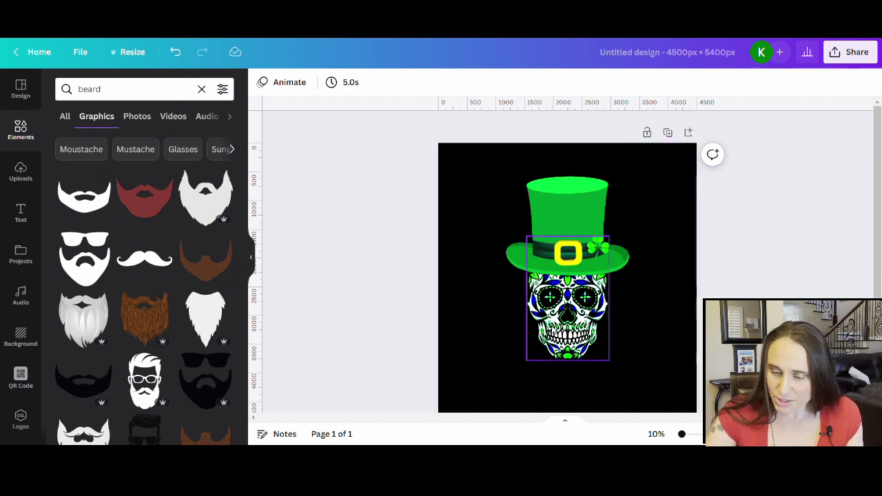
scroll(85, 293, "down", 5)
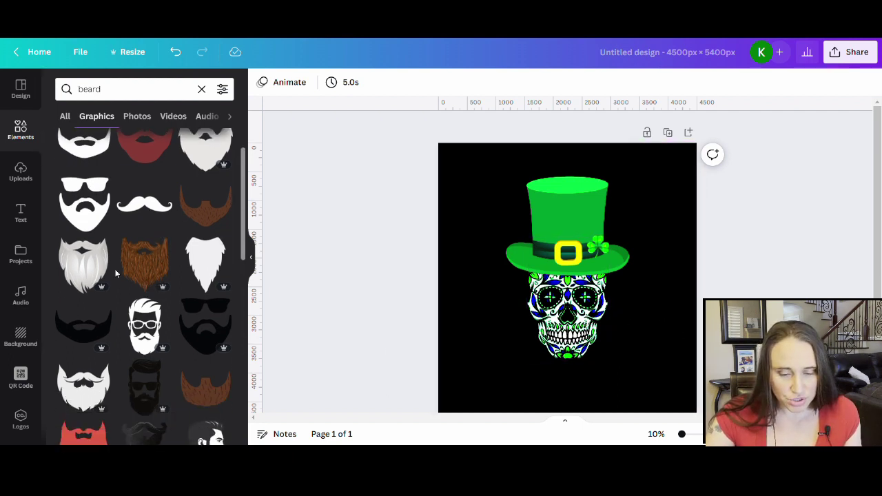
scroll(92, 338, "down", 3)
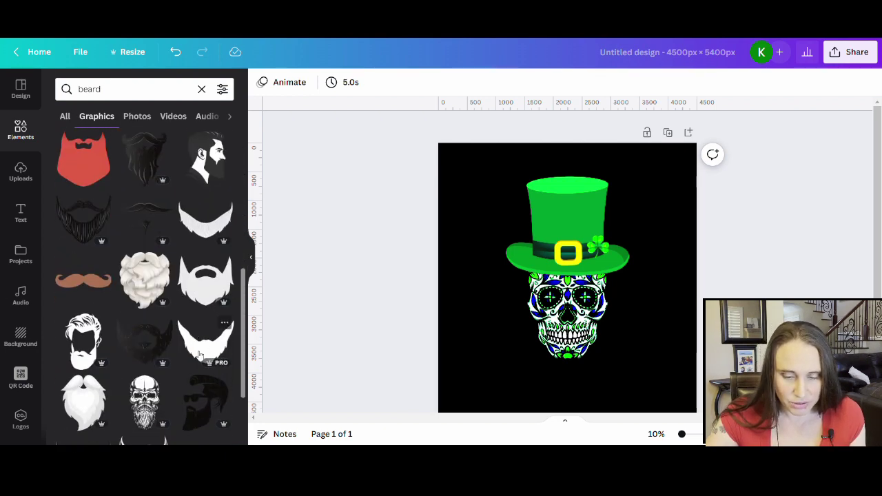
left_click(199, 355)
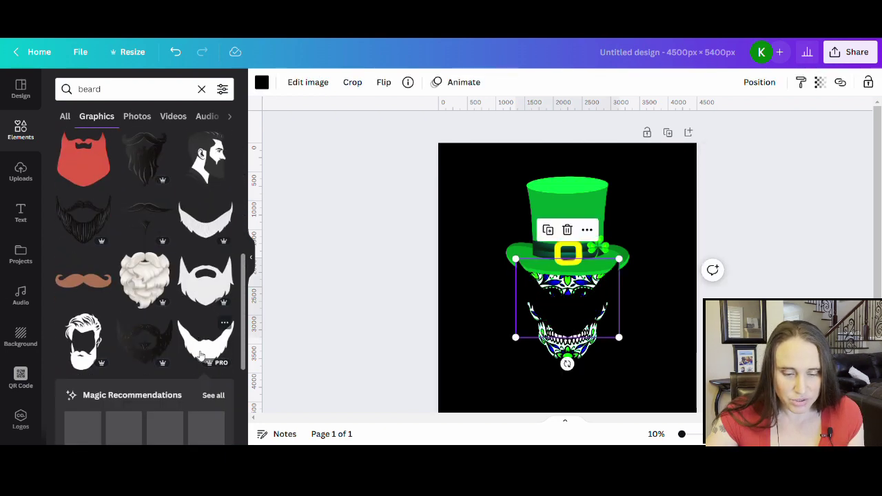
- Recolour the beard from the default colours to orange
left_click(262, 83)
scroll(181, 283, "down", 1)
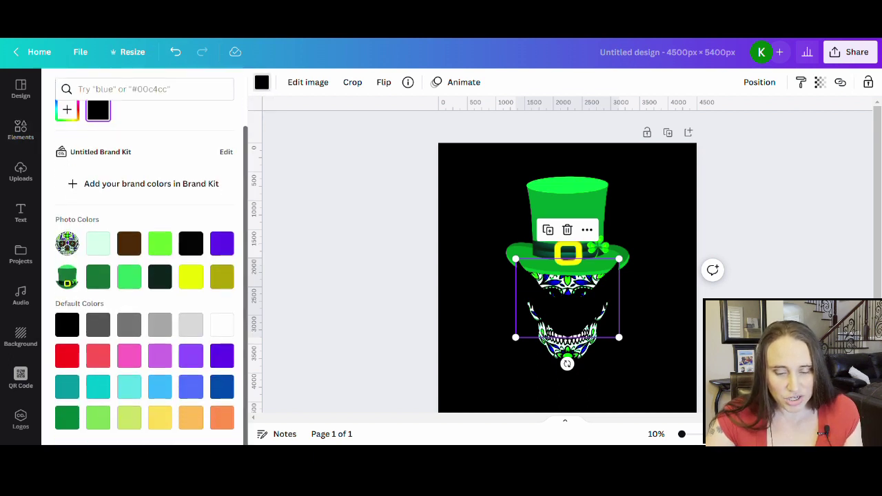
left_click(222, 419)
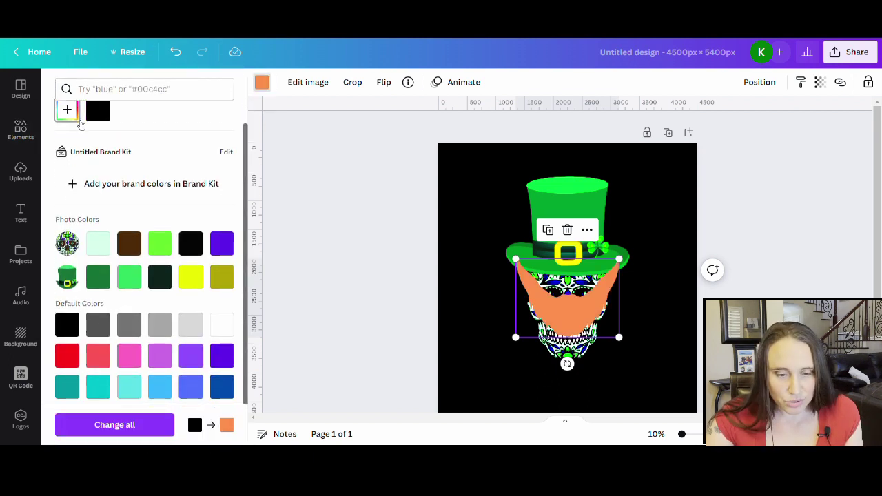
- Recolour the beard to the deeper orange #FA6A11 and fit it at a reduced size around the skull's lower jaw
left_click(76, 117)
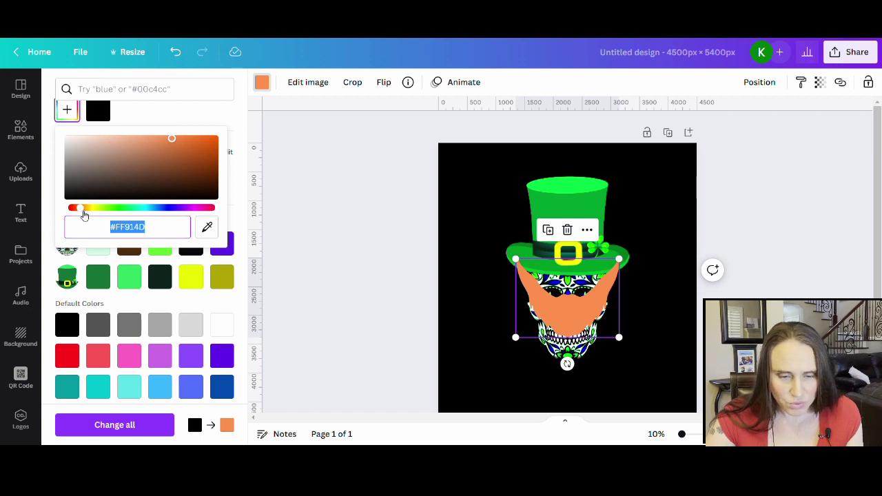
left_click(209, 140)
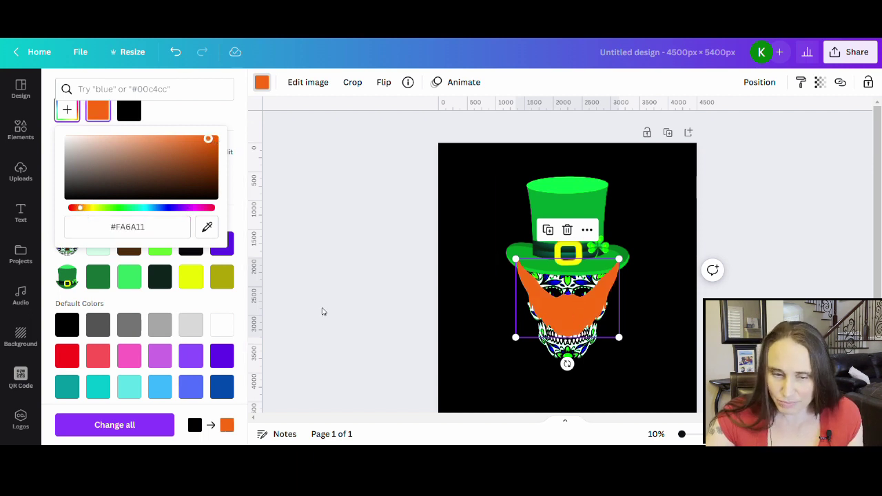
left_click_drag(577, 314, 583, 376)
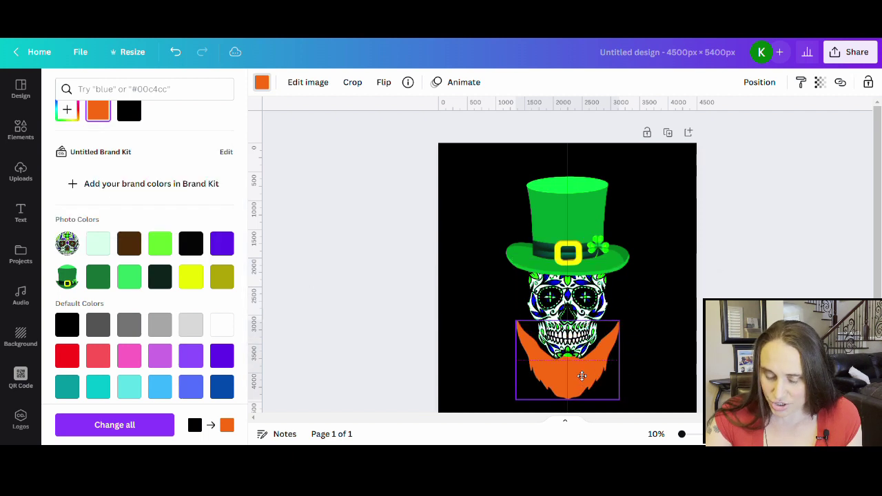
left_click_drag(628, 327, 584, 360)
left_click_drag(559, 394, 581, 371)
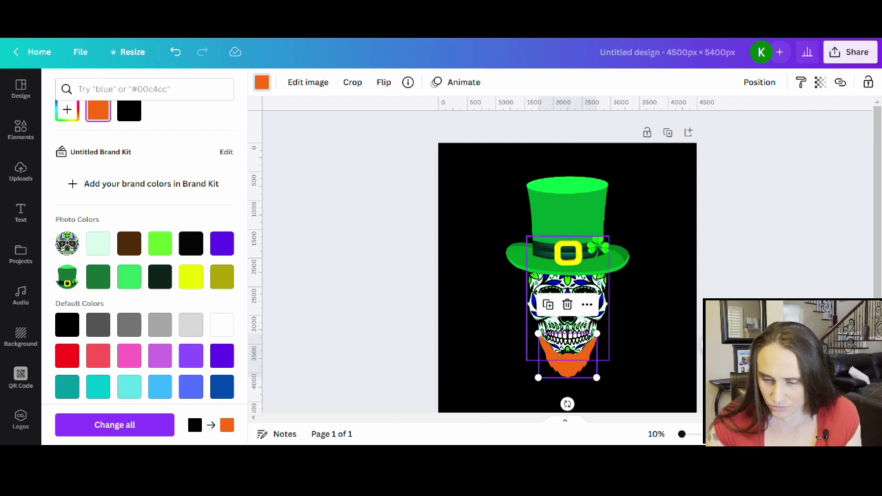
left_click(629, 399)
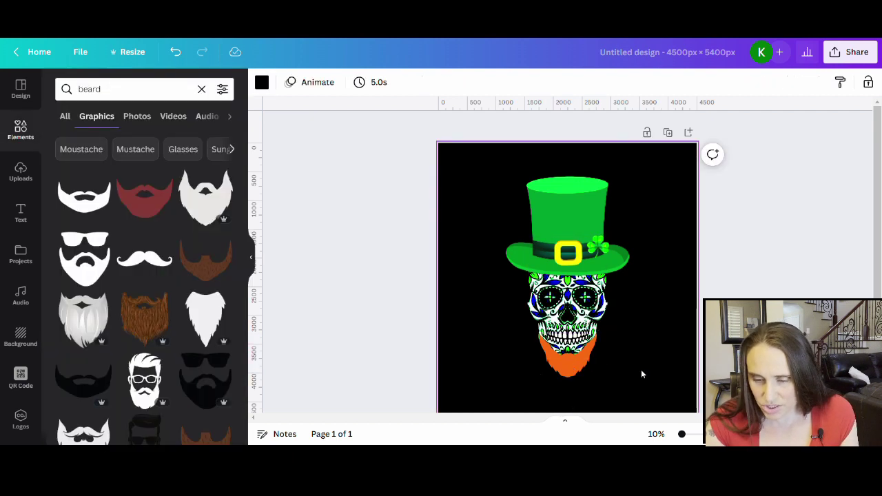
- Nudge the beard in small increments to centre it under the skull and sit slightly higher on the jaw
left_click_drag(688, 438, 694, 438)
scroll(689, 356, "down", 2)
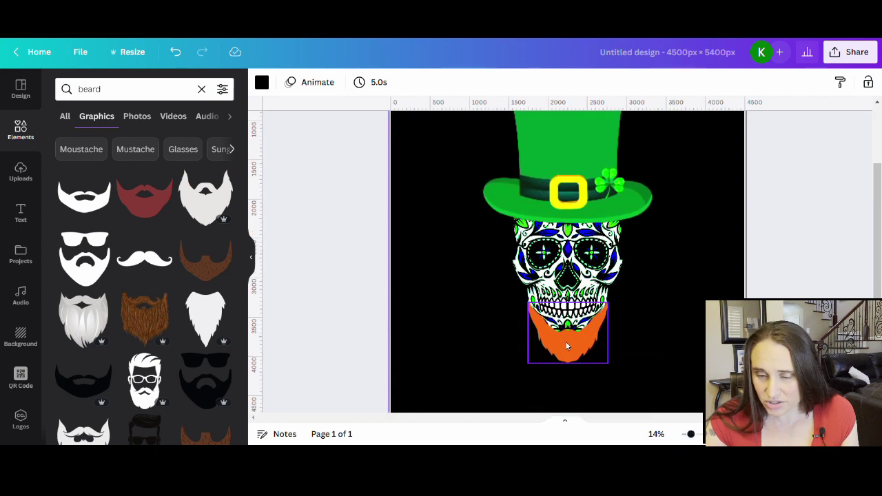
left_click(566, 330)
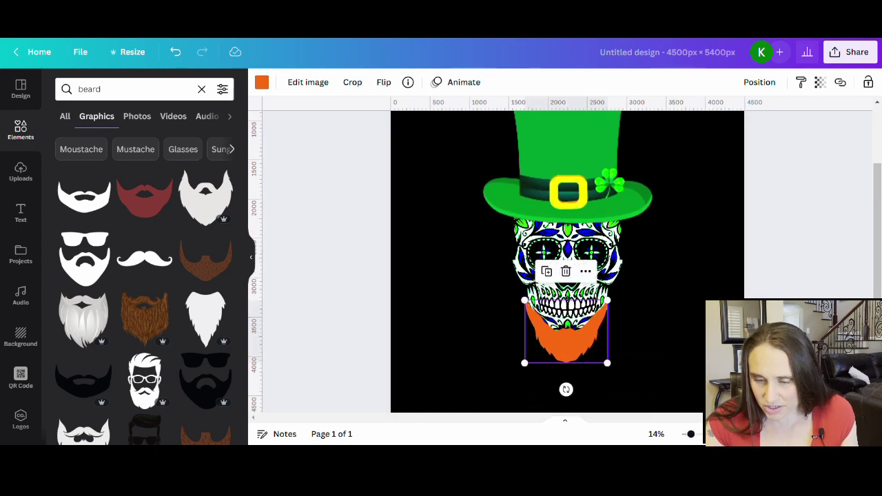
left_click(578, 342)
left_click(578, 342)
left_click(578, 342)
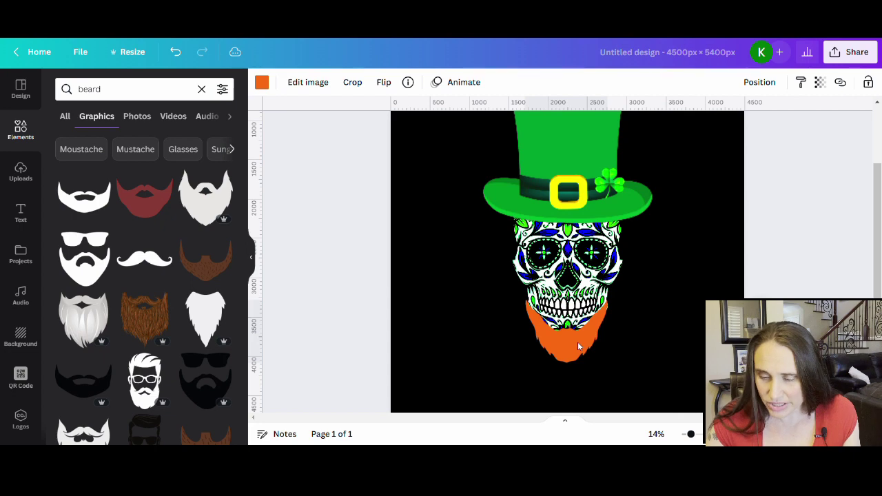
left_click(578, 342)
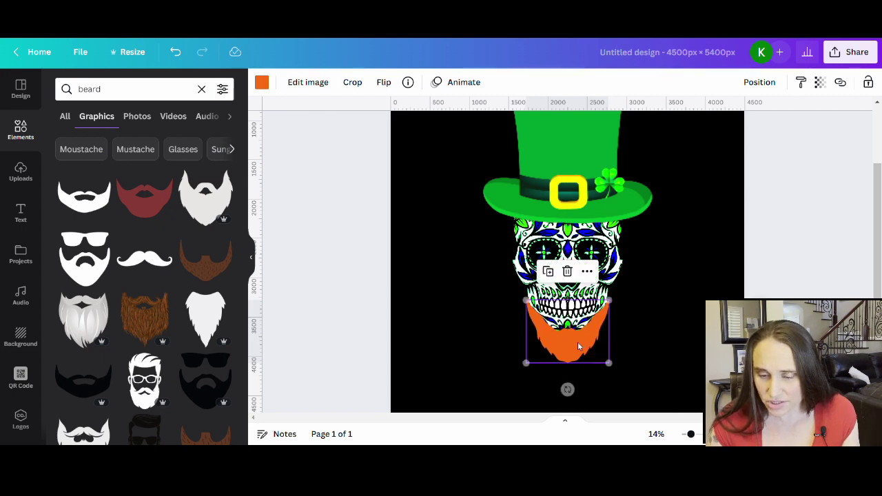
left_click(662, 340)
left_click(580, 343)
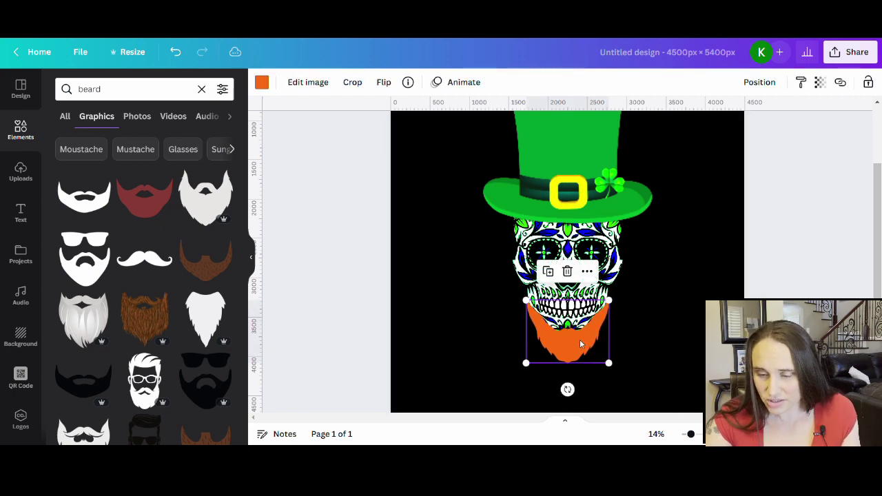
key("Escape")
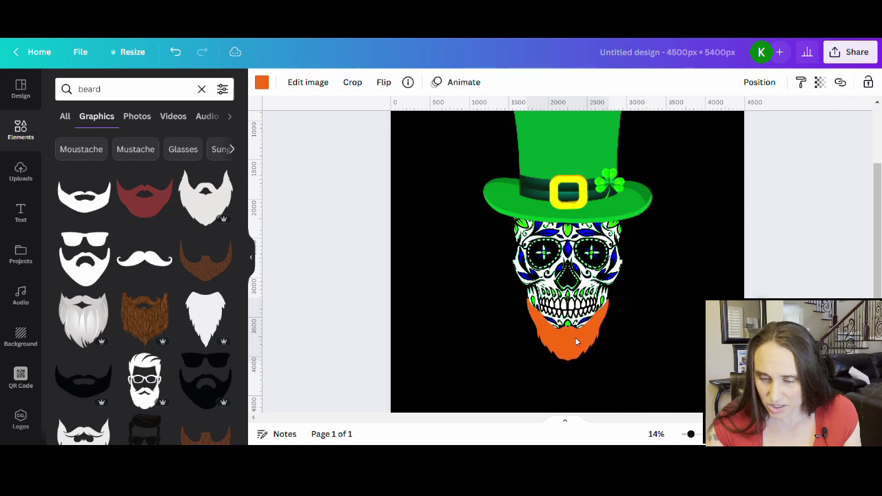
left_click(578, 342)
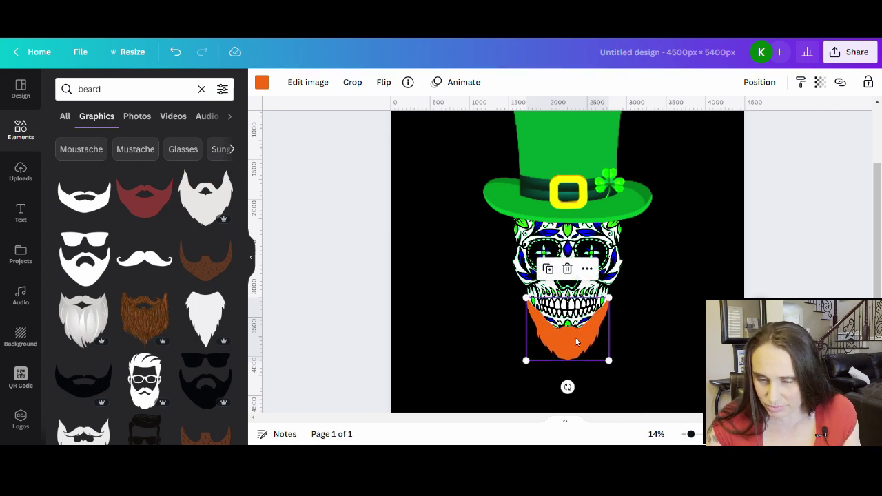
key("Escape")
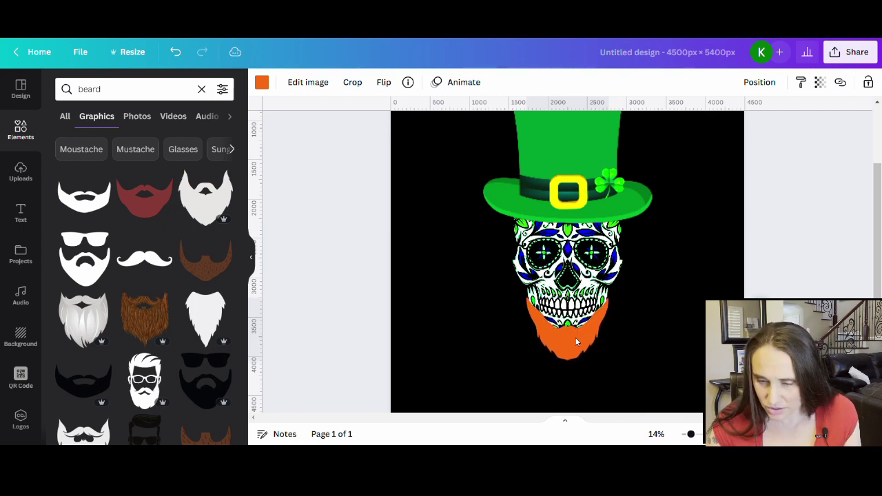
left_click(578, 342)
key("Escape")
left_click(578, 342)
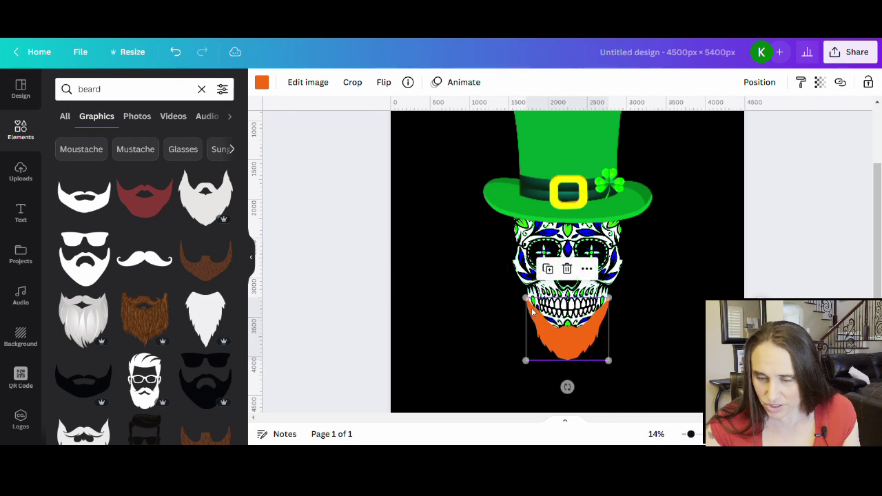
- Enlarge the beard slightly and raise it a little closer to the skull's teeth
left_click_drag(536, 368, 534, 371)
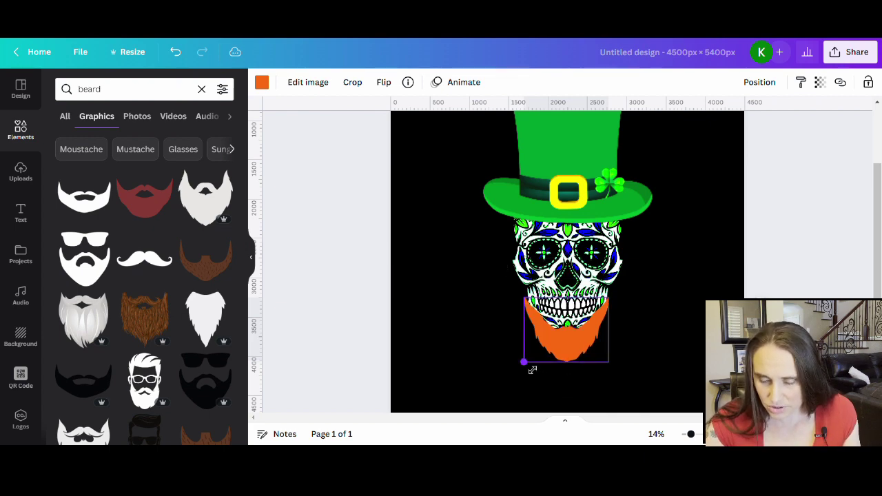
left_click_drag(572, 348, 572, 348)
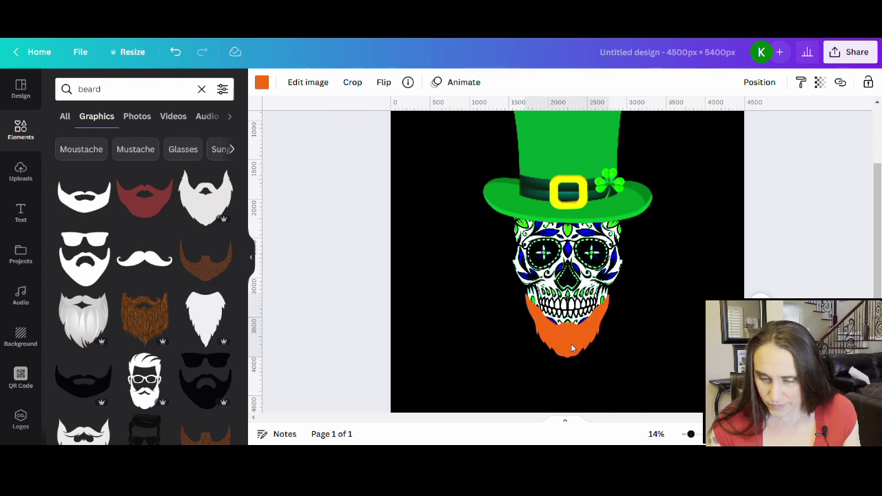
left_click(572, 348)
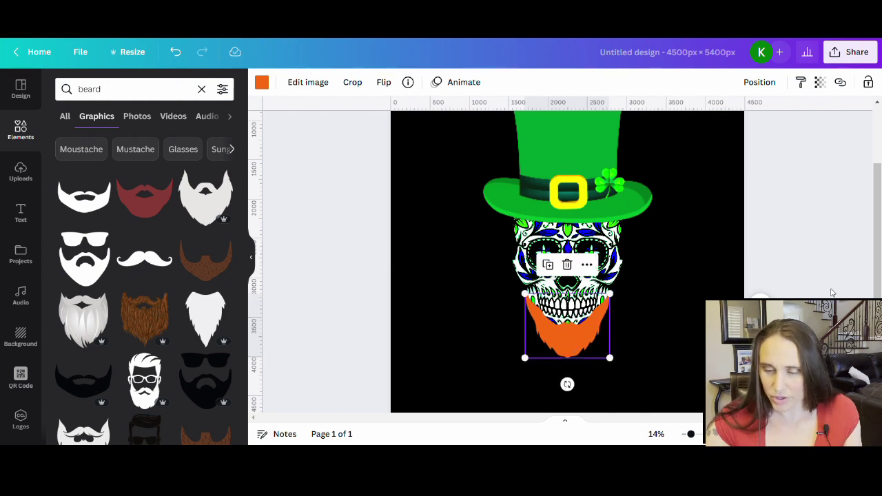
left_click(657, 362)
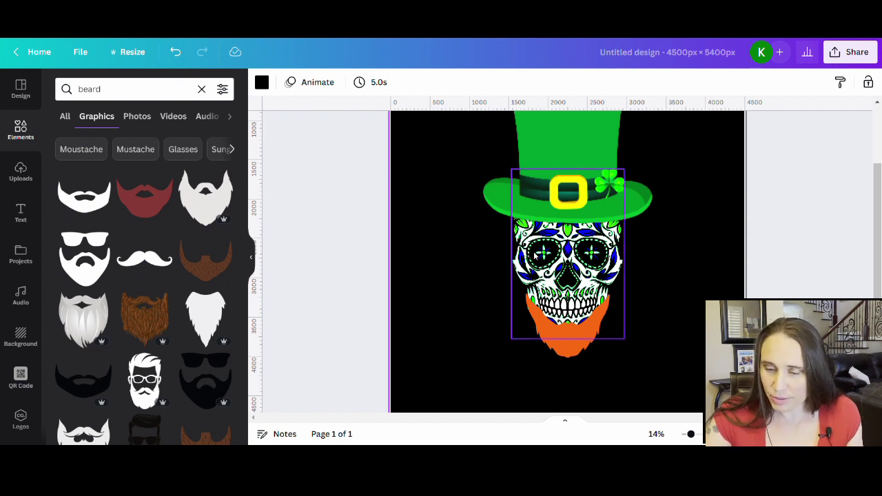
- Search the graphics for "shamrock", add the light-green two-tone four-leaf clover, and shrink it to about half its size
left_click(172, 89)
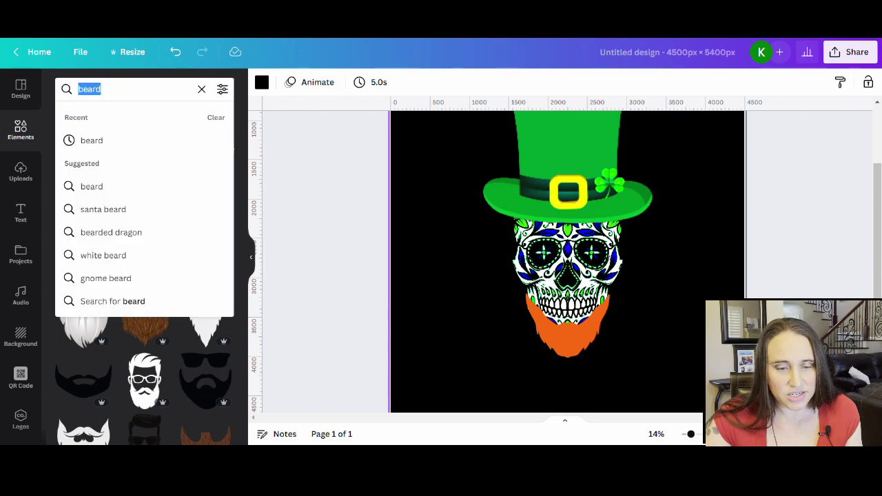
type("sham")
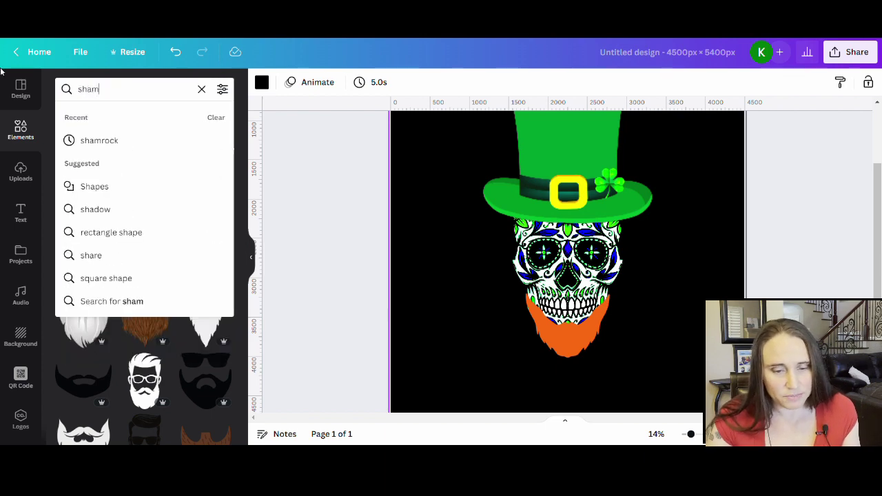
type("rock")
key("Return")
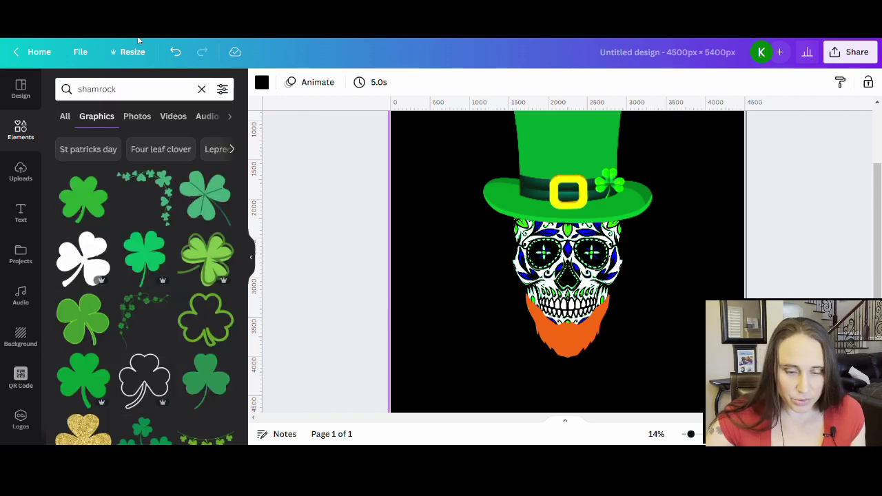
scroll(115, 208, "down", 1)
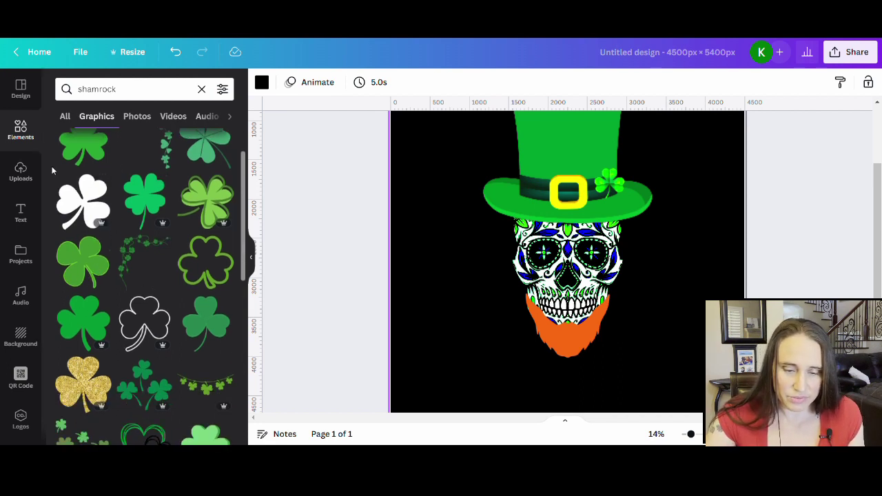
scroll(142, 191, "down", 1)
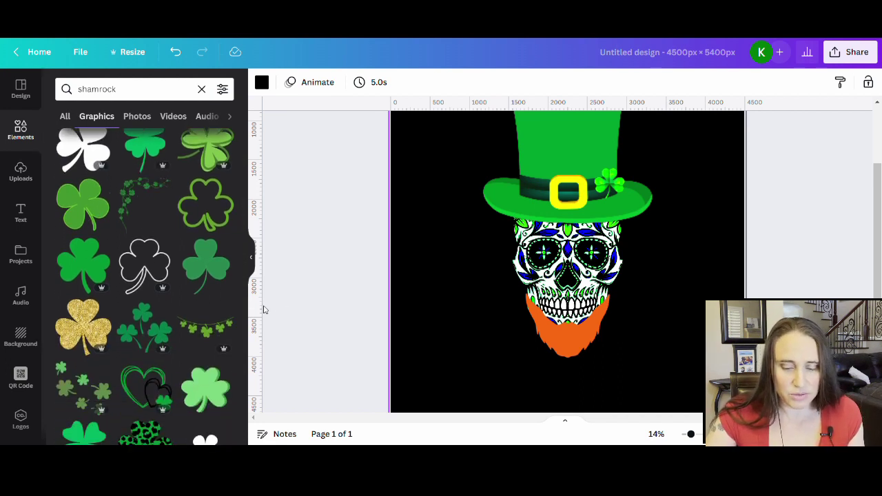
scroll(114, 220, "down", 4)
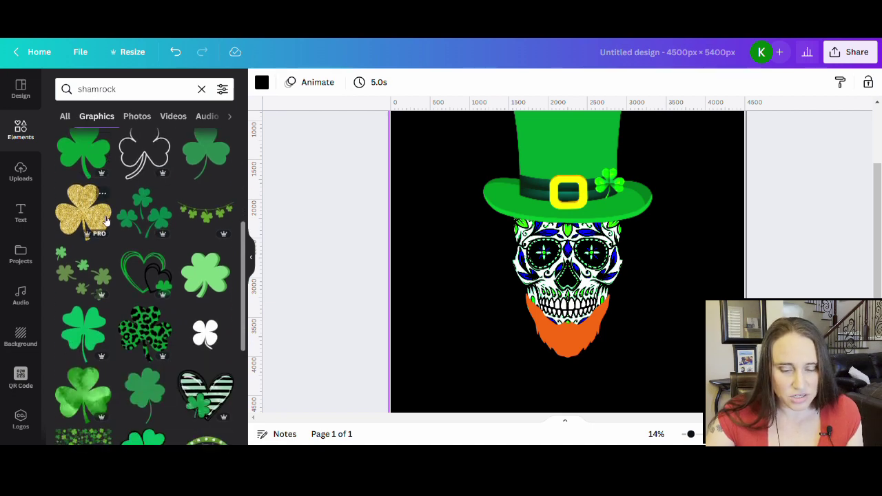
scroll(131, 217, "down", 2)
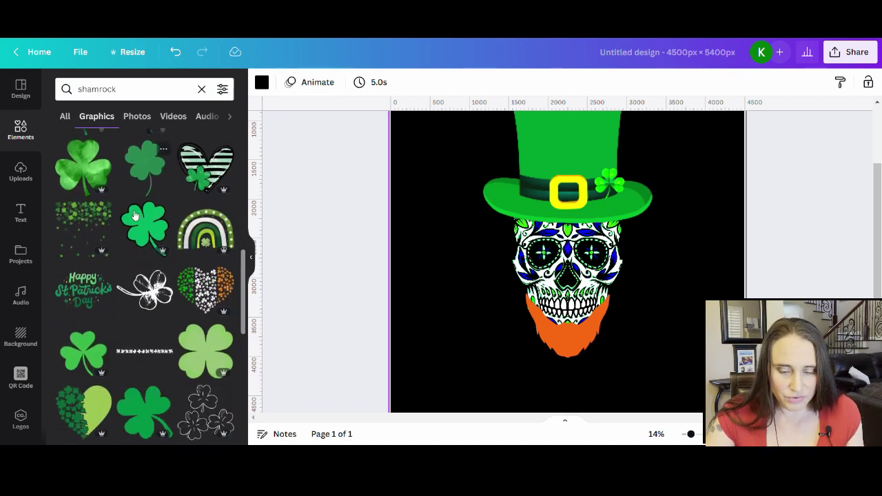
scroll(144, 219, "down", 2)
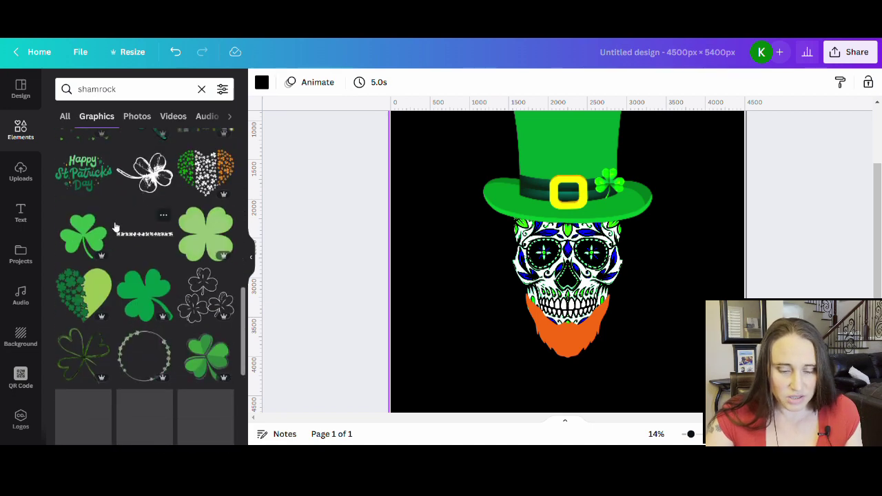
left_click(212, 236)
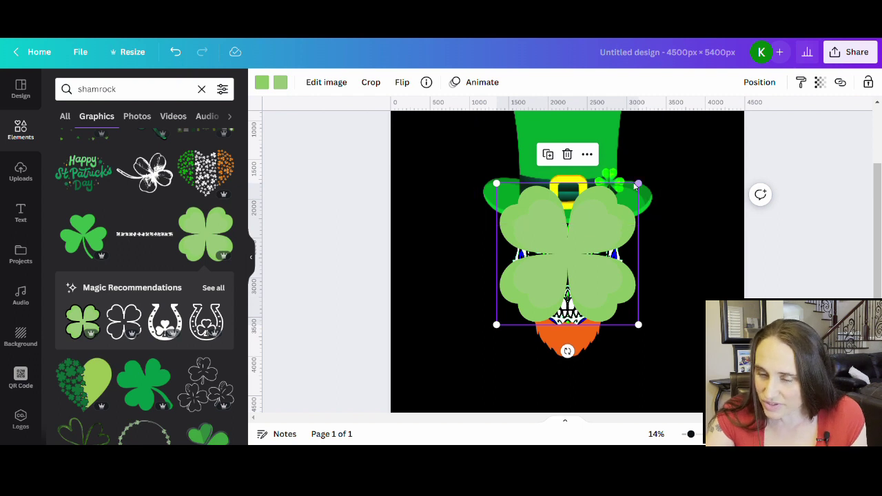
left_click_drag(638, 184, 567, 255)
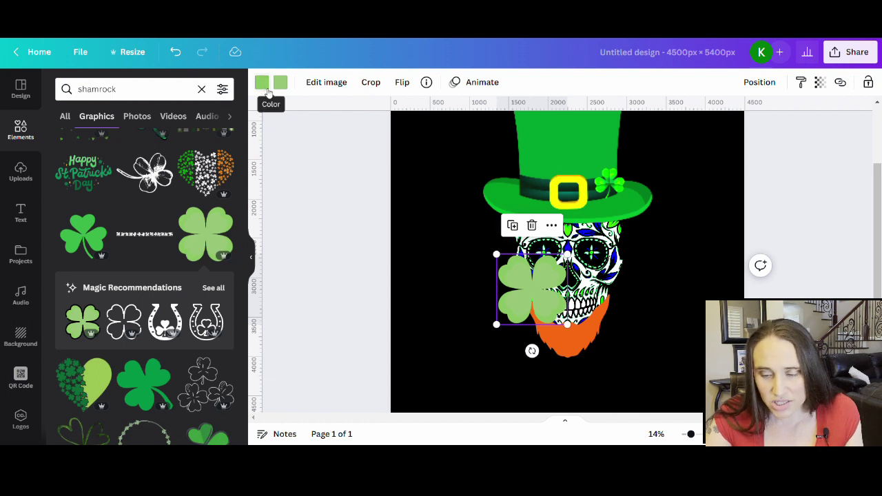
- Recolour the clover's outer leaf edges to bright green #41FE00, sampled from the small shamrock on the hat
left_click(262, 83)
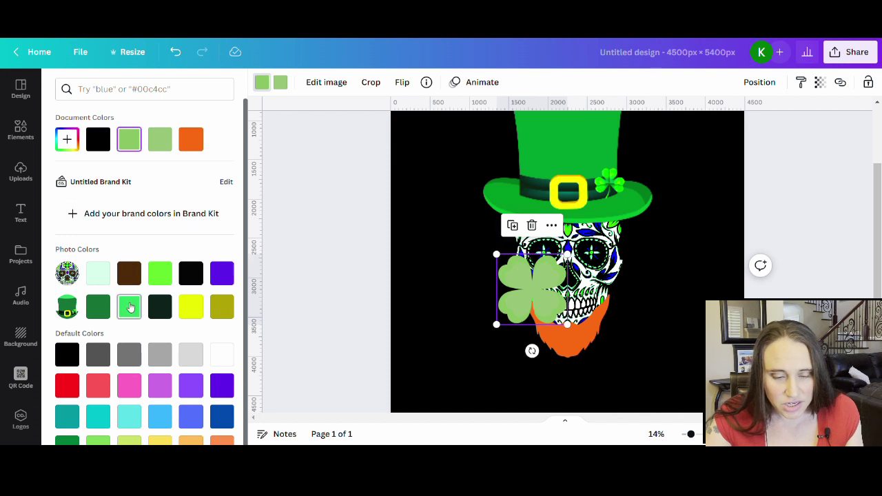
left_click(68, 138)
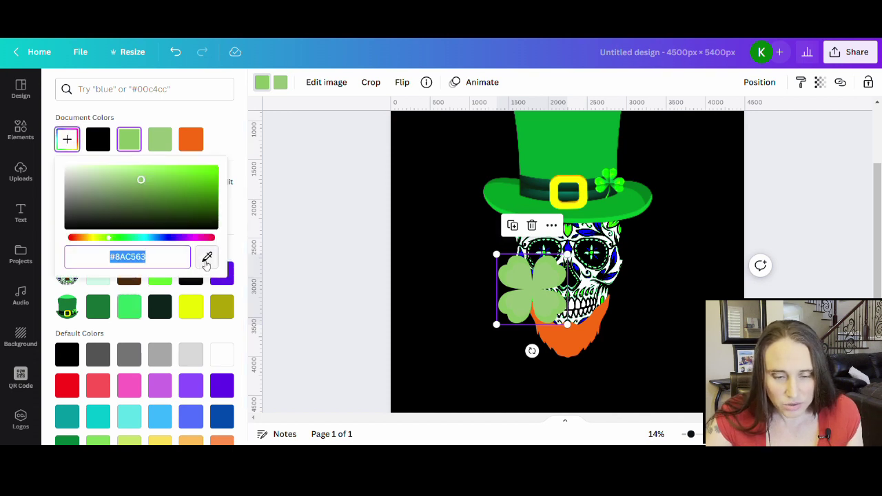
left_click(208, 260)
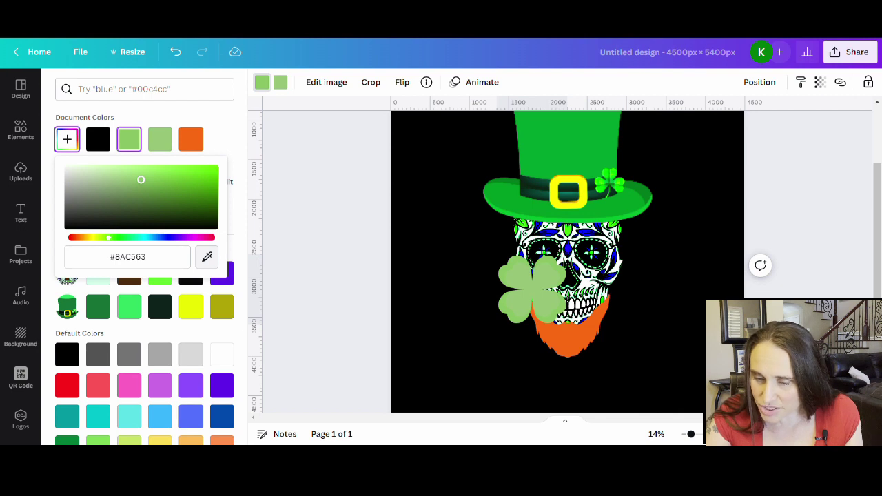
left_click(610, 182)
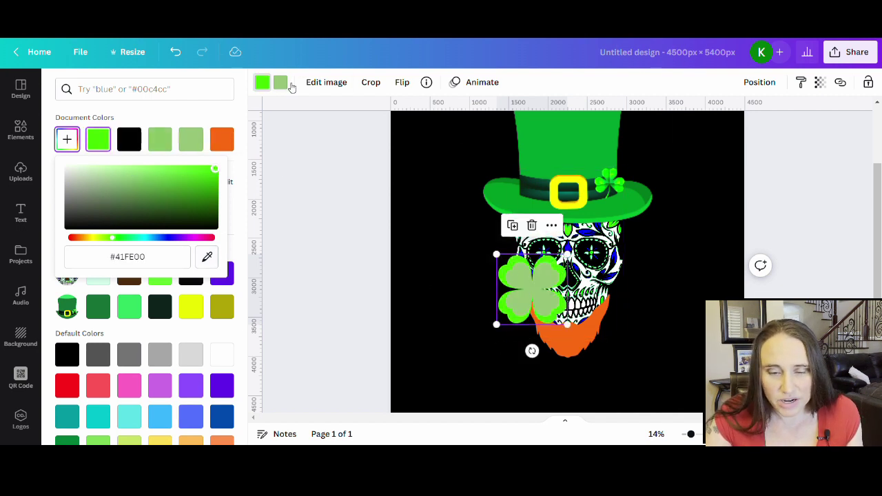
- Recolour the clover's inner leaf areas to medium green #2FD640, starting from the hat's light green
left_click(279, 82)
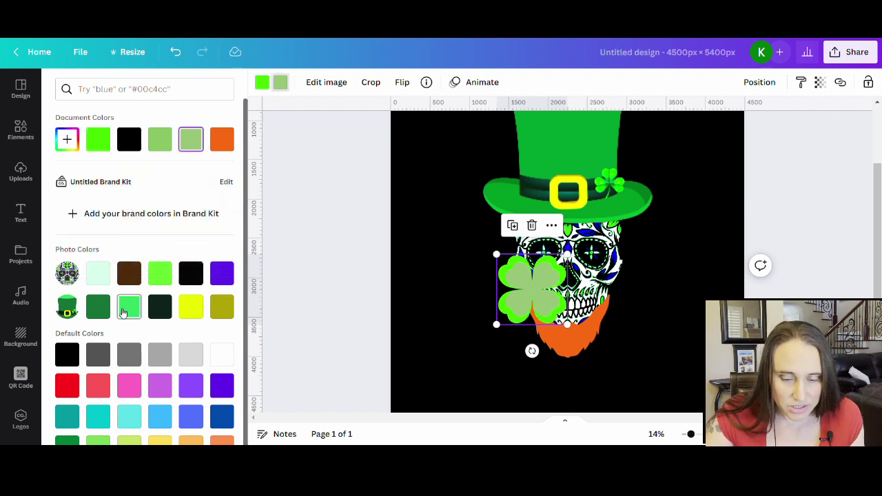
left_click(125, 313)
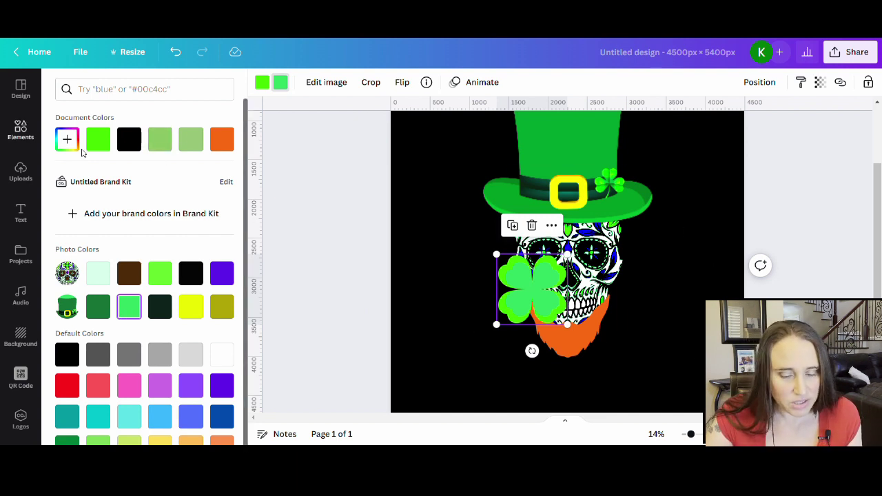
left_click(68, 139)
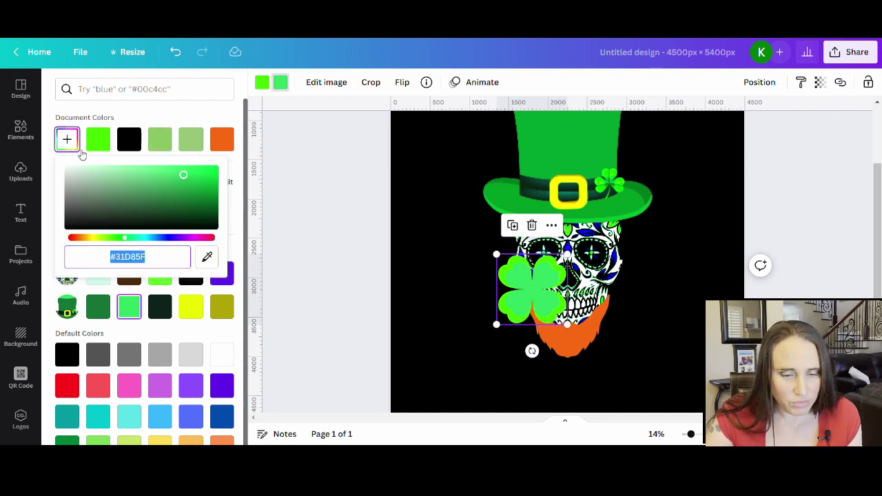
left_click(187, 171)
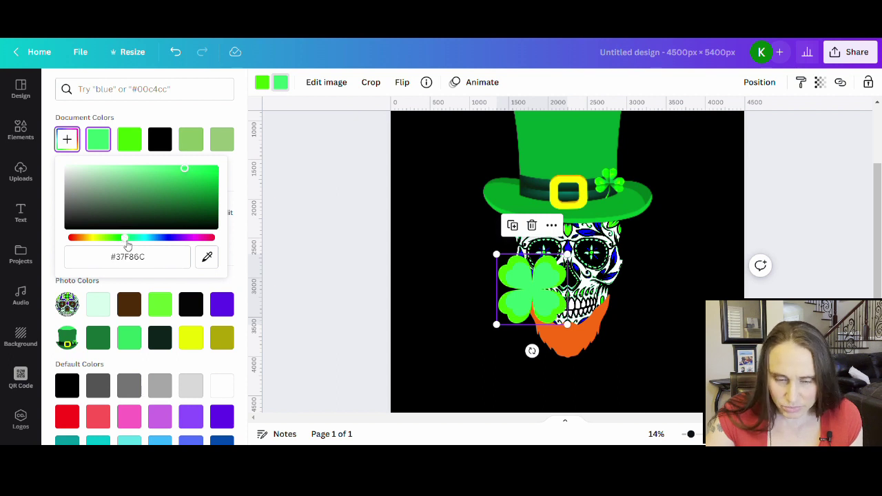
left_click_drag(125, 242, 122, 240)
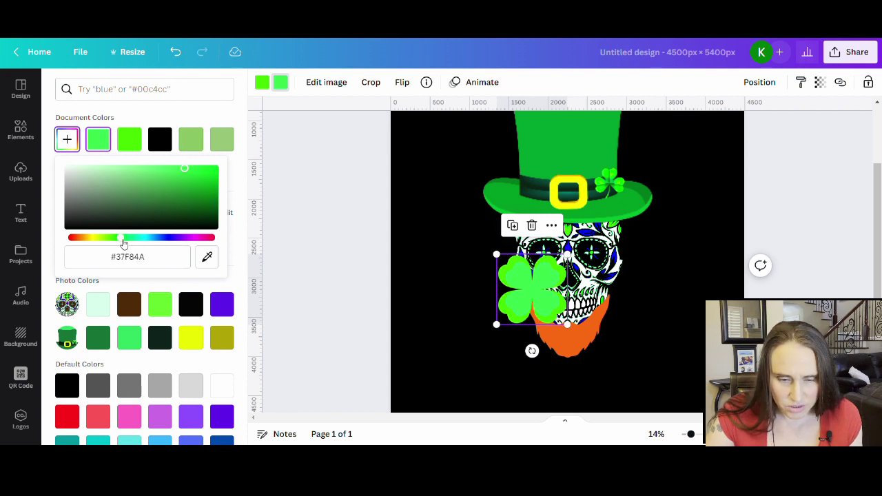
left_click(185, 173)
left_click(186, 177)
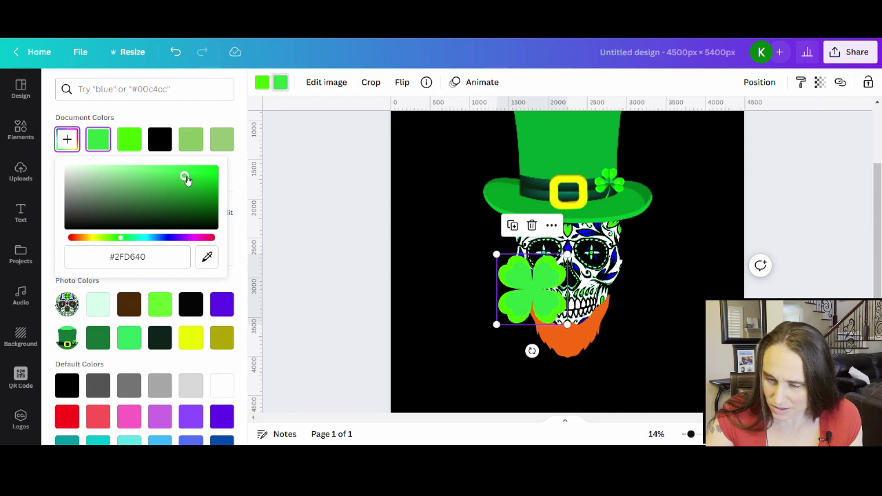
left_click(435, 347)
left_click(434, 359)
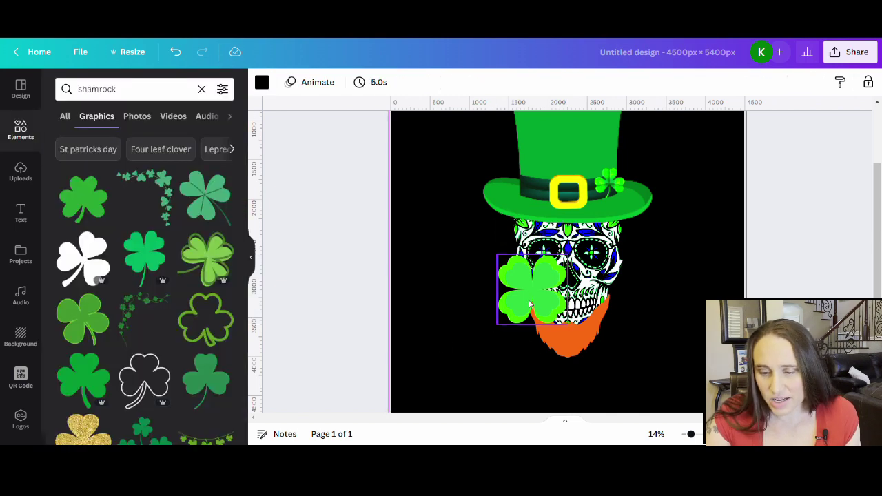
- Shrink the four-leaf clover to fit inside an eye socket and centre it in the skull's left-hand eye
left_click(496, 326)
left_click_drag(504, 333, 597, 314)
left_click_drag(555, 269, 545, 259)
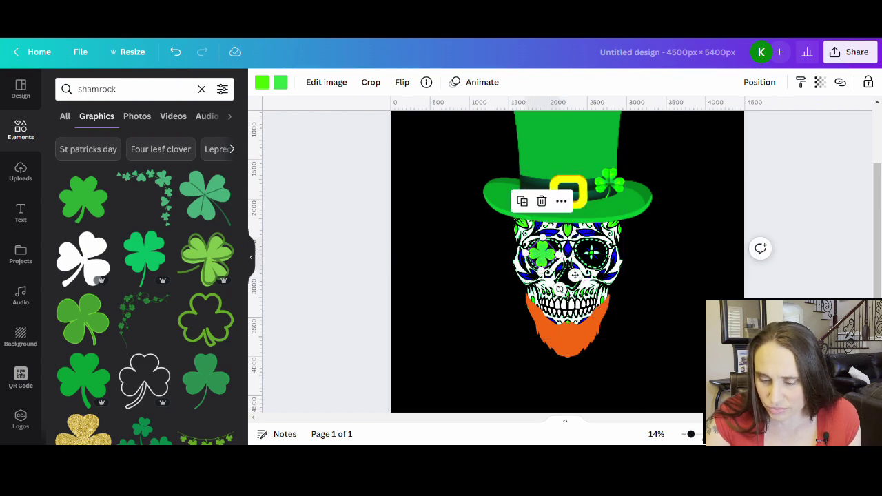
left_click_drag(692, 434, 708, 435)
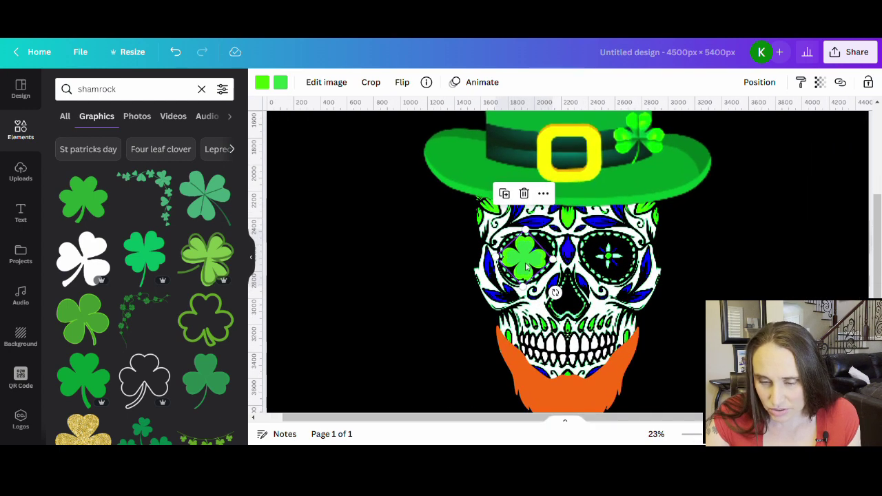
left_click_drag(532, 291, 527, 260)
left_click(428, 287)
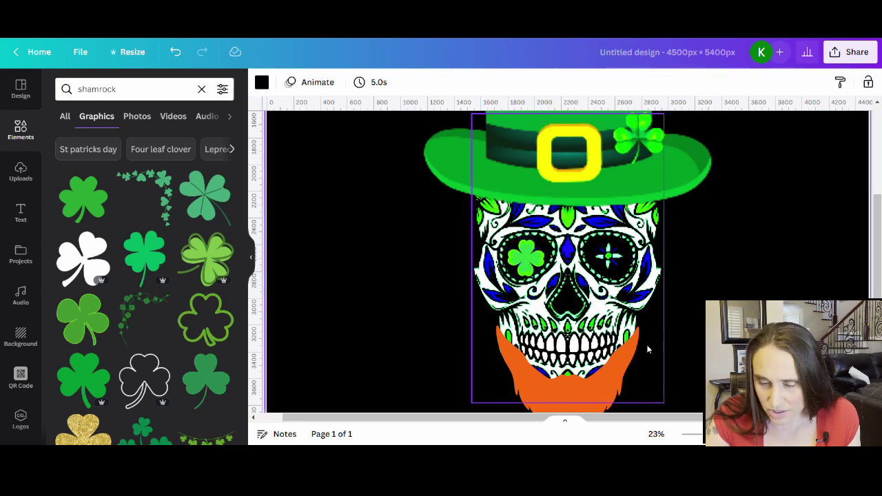
- Duplicate the eye clover and place the copy in the skull's right-hand eye socket, level with the first
left_click(529, 265)
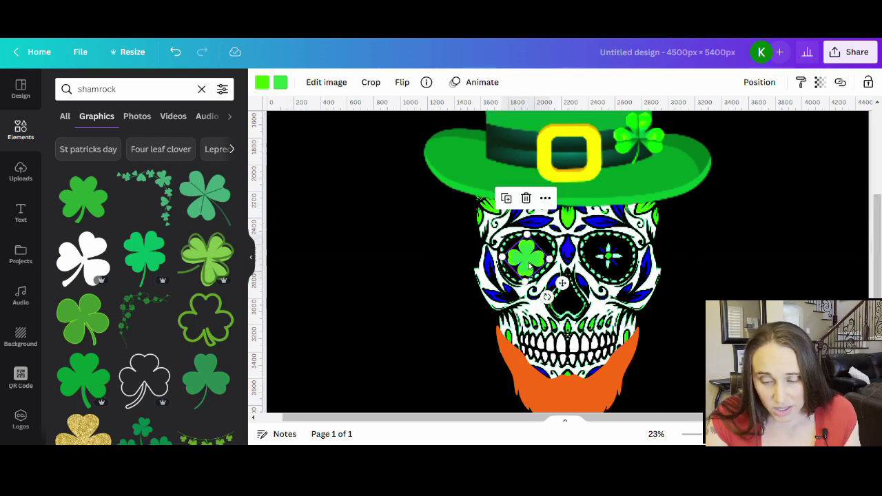
left_click_drag(529, 266, 610, 261)
key("Escape")
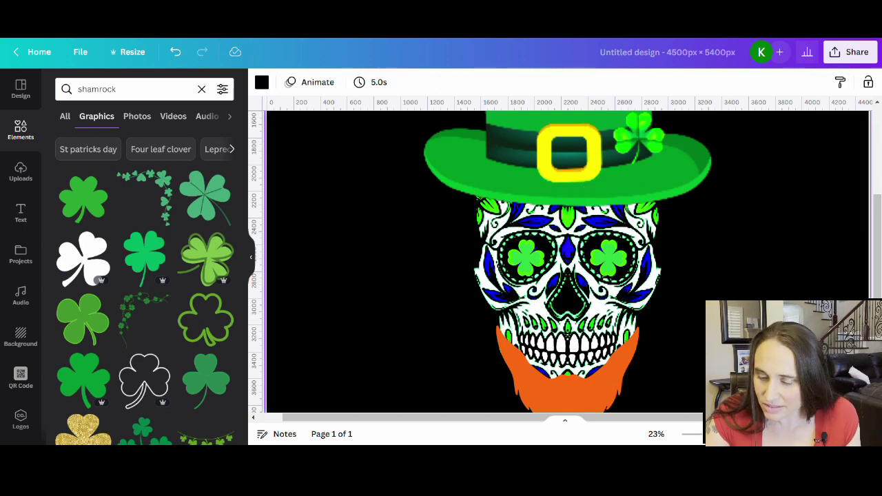
- Reduce the hat to about 2,185 px wide and centre it horizontally over the skull
scroll(565, 262, "down", 5)
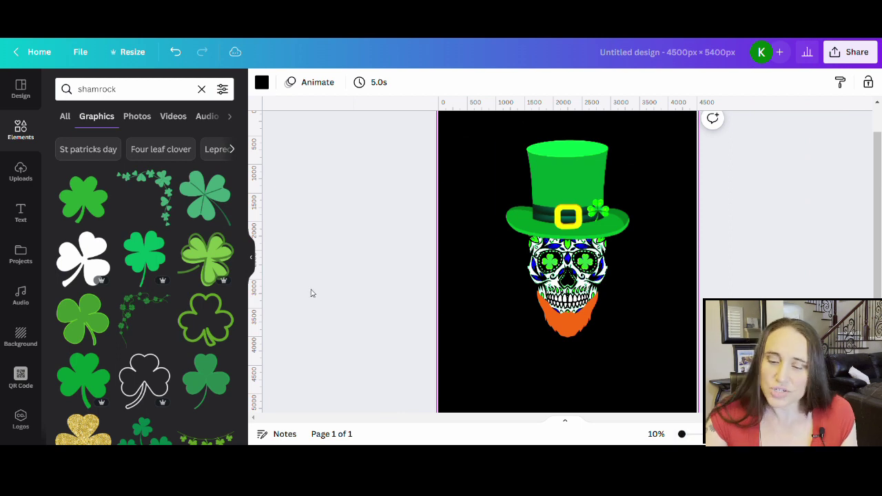
left_click(524, 188)
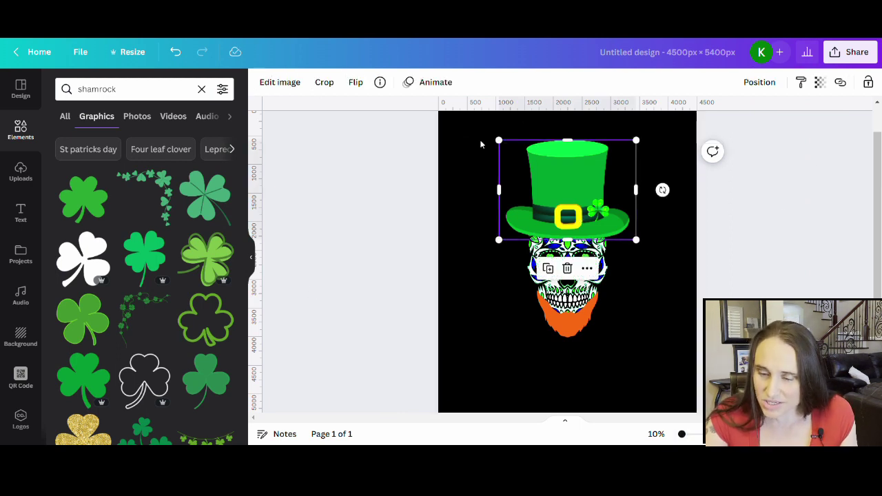
left_click_drag(509, 148, 522, 155)
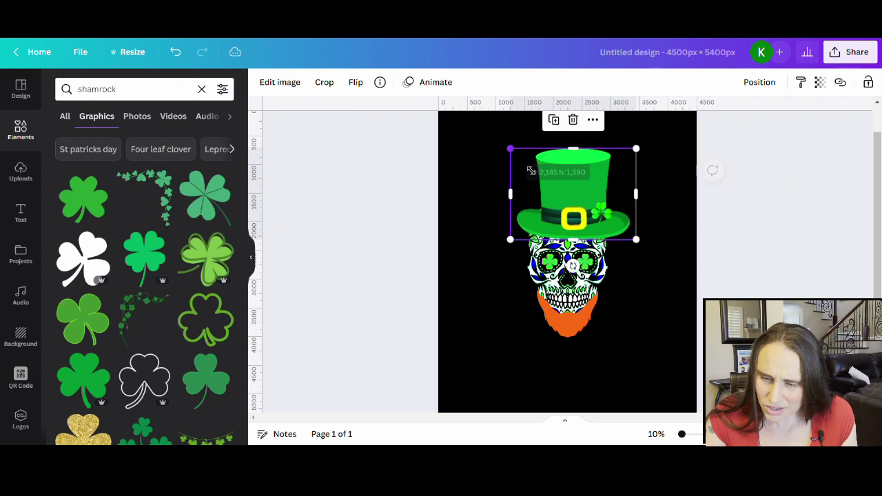
left_click_drag(573, 209, 569, 209)
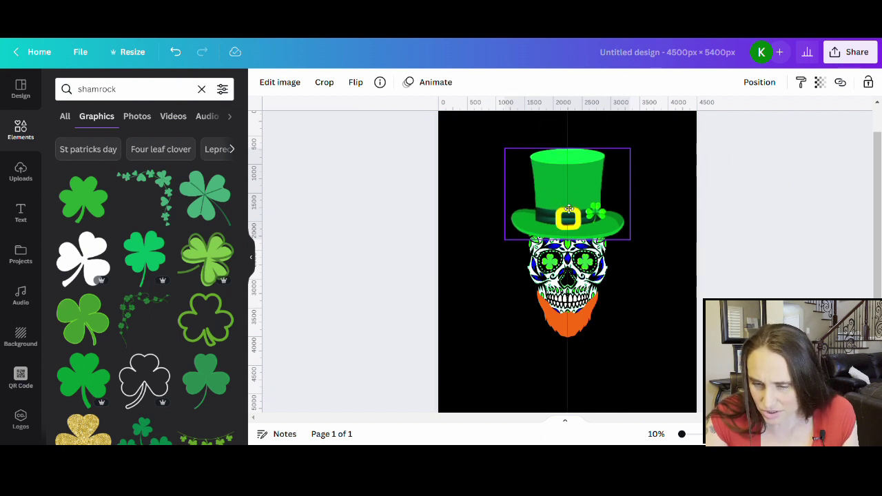
left_click(666, 368)
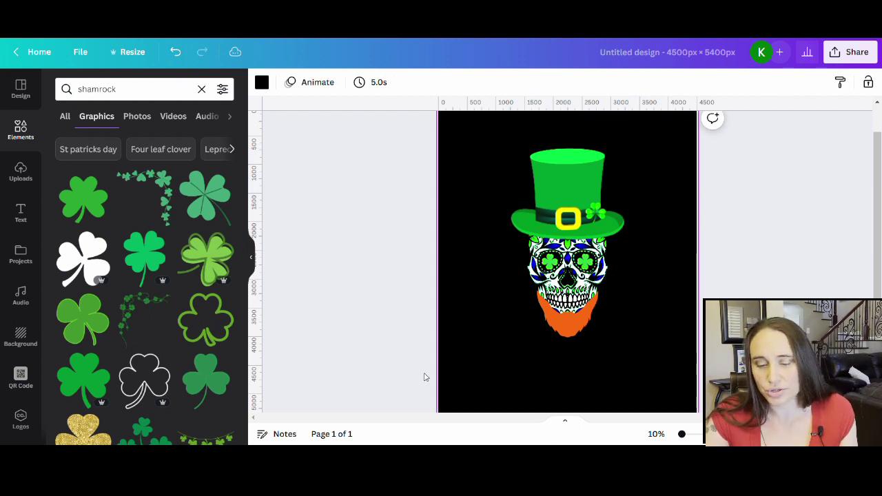
- Search the graphics for "leprechaun pipe", add the green smoking pipe with the shamrock, and place it below the skull
left_click(140, 94)
type("lepre")
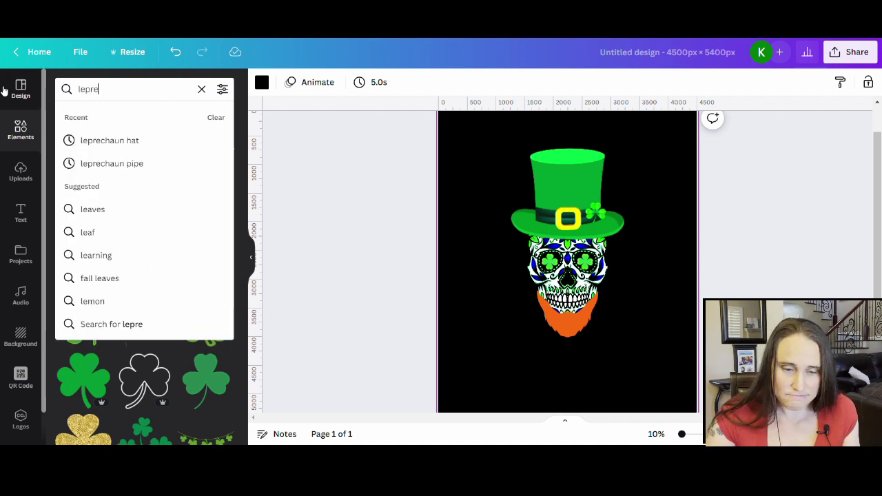
type("chaun")
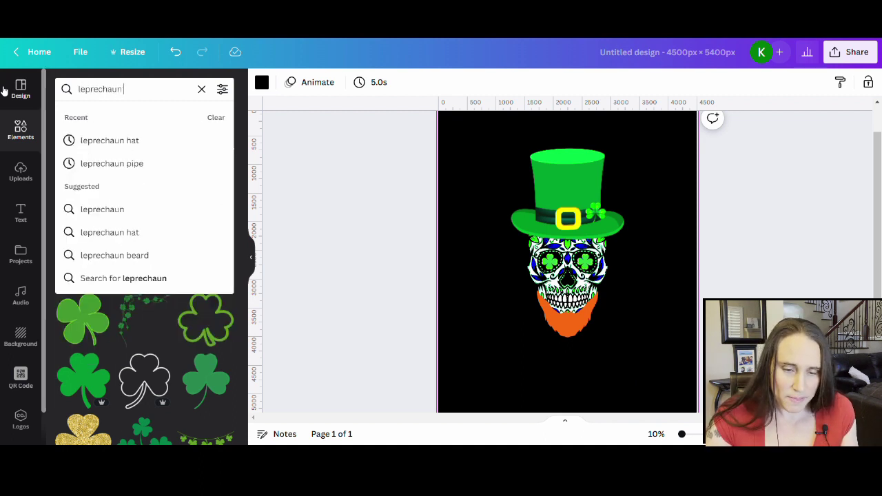
type(" pipe")
key("Return")
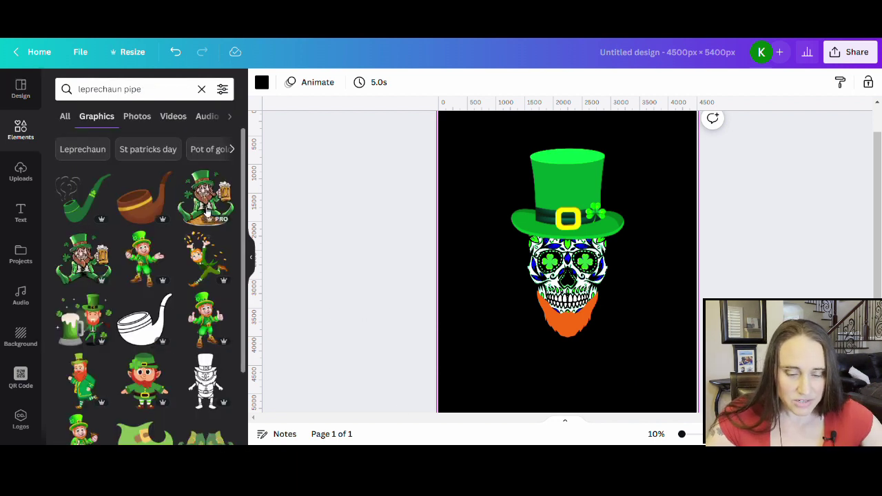
left_click(88, 219)
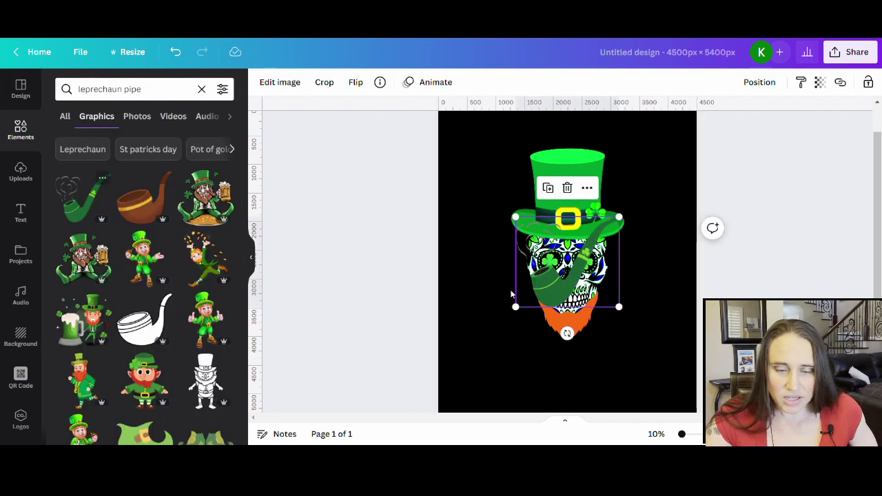
left_click_drag(541, 292, 541, 383)
- Find the green pipe with the gold rim further down the results, add it, and place it to the left of the skull
scroll(159, 235, "down", 3)
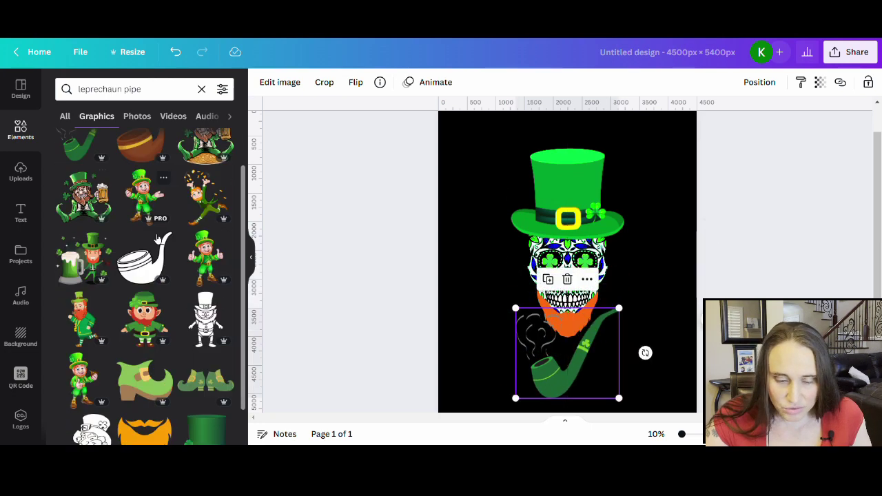
scroll(159, 234, "down", 5)
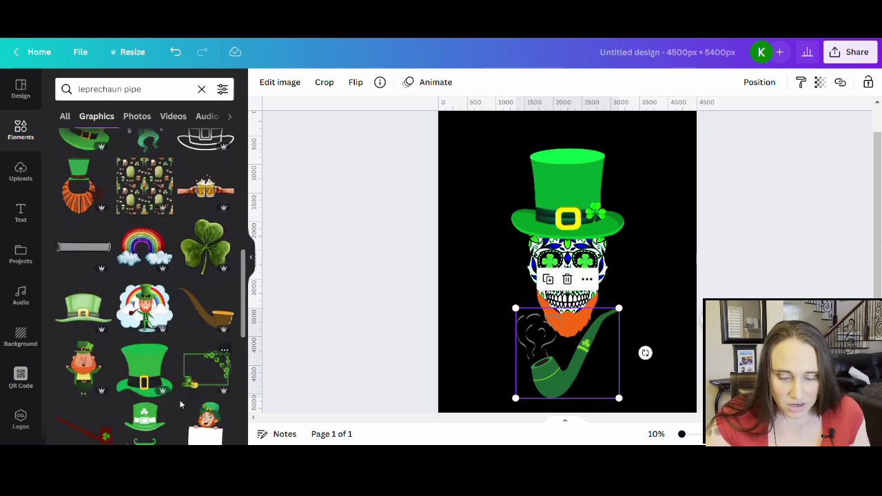
scroll(87, 388, "down", 1)
scroll(103, 391, "down", 1)
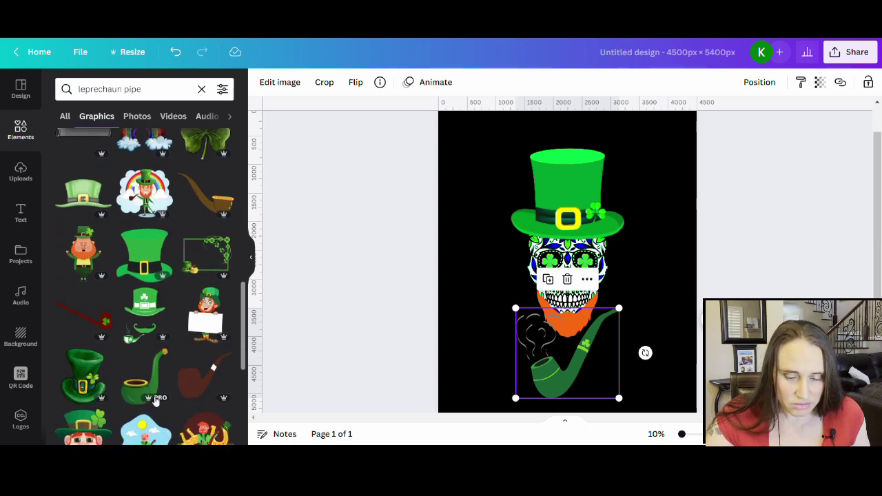
left_click(153, 382)
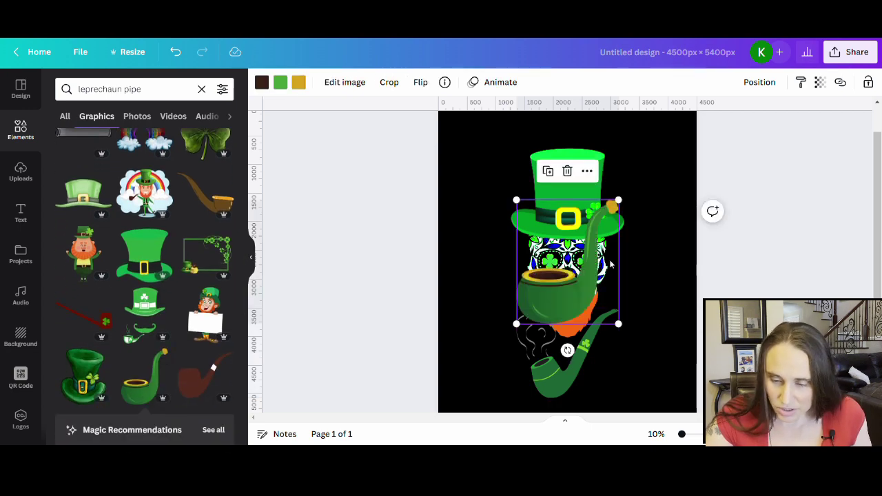
left_click_drag(578, 298, 509, 337)
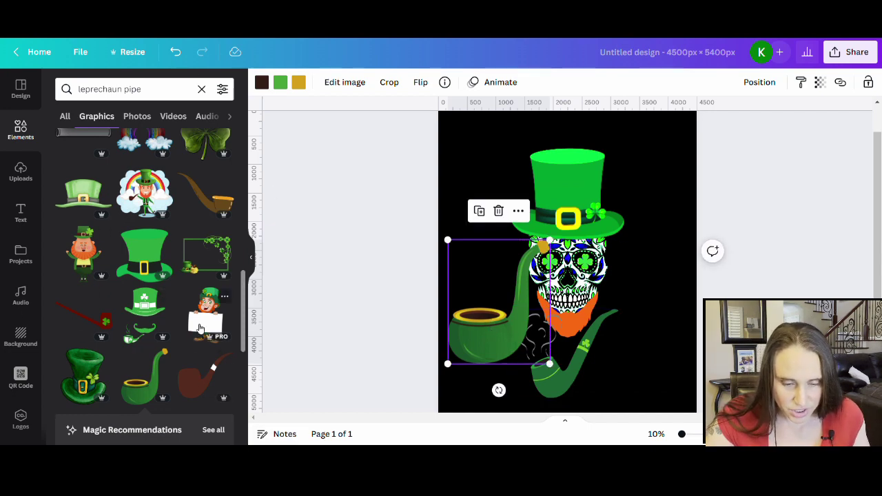
- Add the brown pipe with the orange rim, set its stem at the skull's mouth, and move the gold-rimmed green pipe off the page
left_click(207, 197)
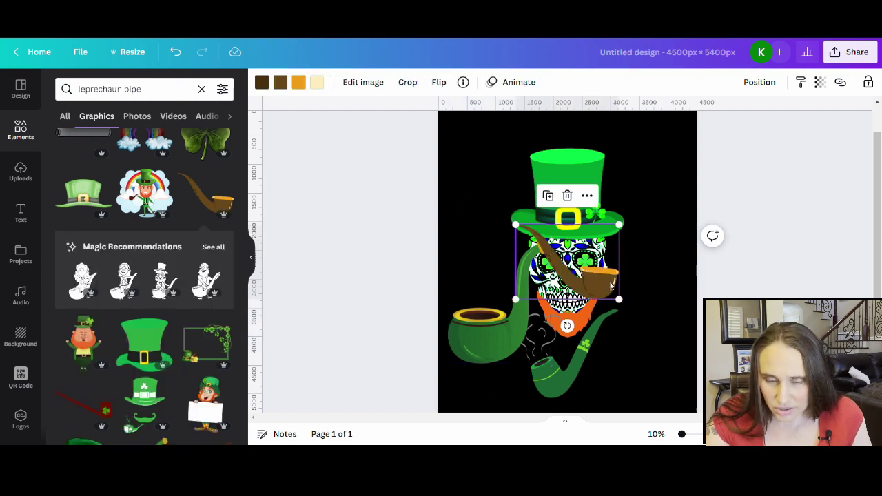
left_click_drag(619, 281, 658, 355)
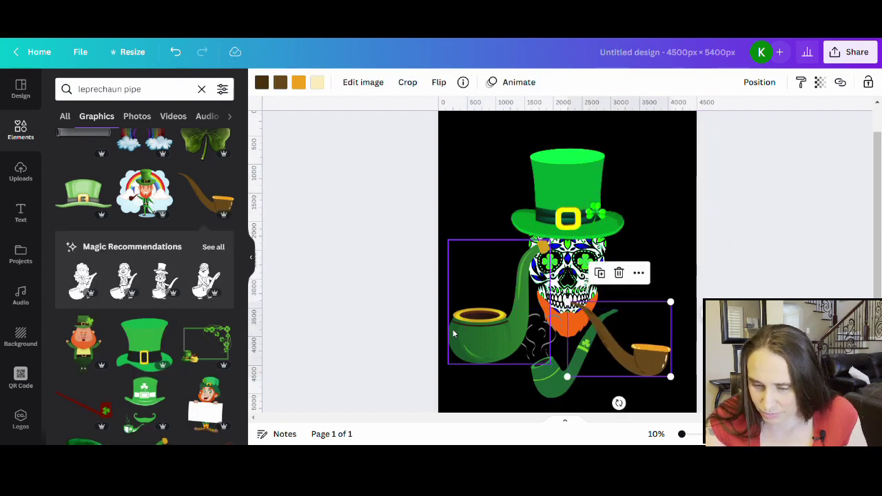
left_click_drag(471, 338, 363, 347)
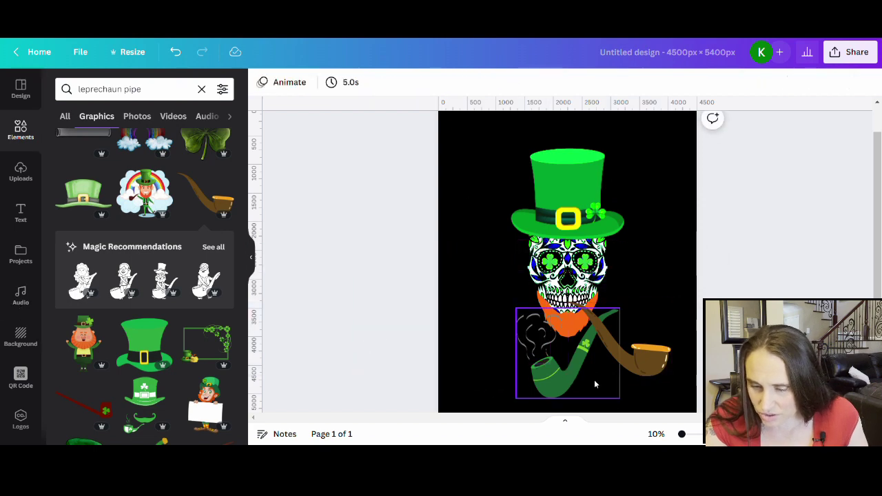
- Recolour the brown pipe's body to match the hat's green, using a green sampled from the design
left_click(660, 360)
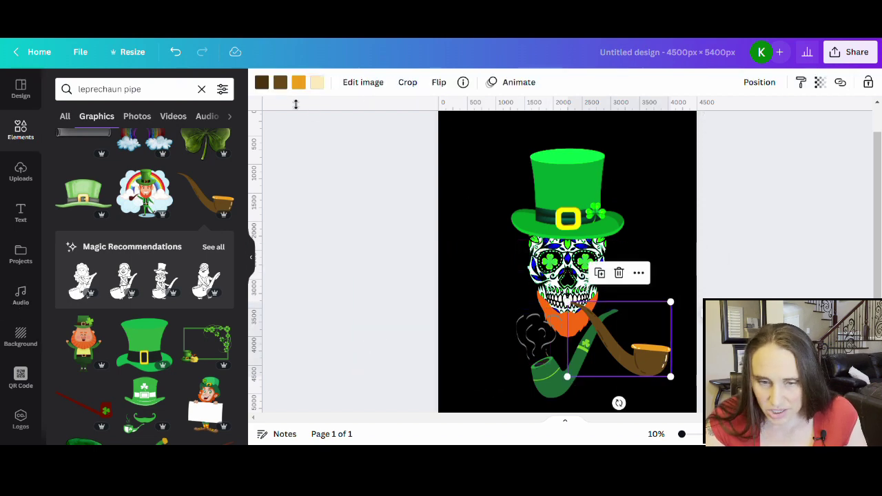
left_click(281, 86)
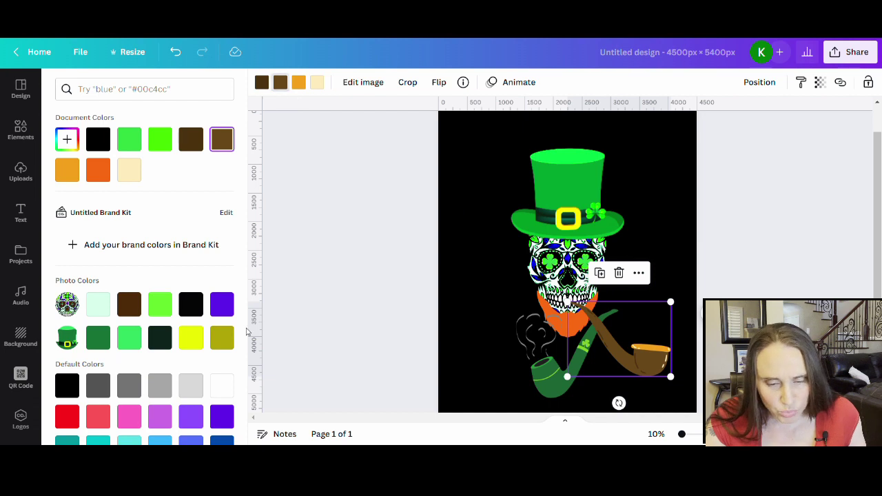
left_click(129, 346)
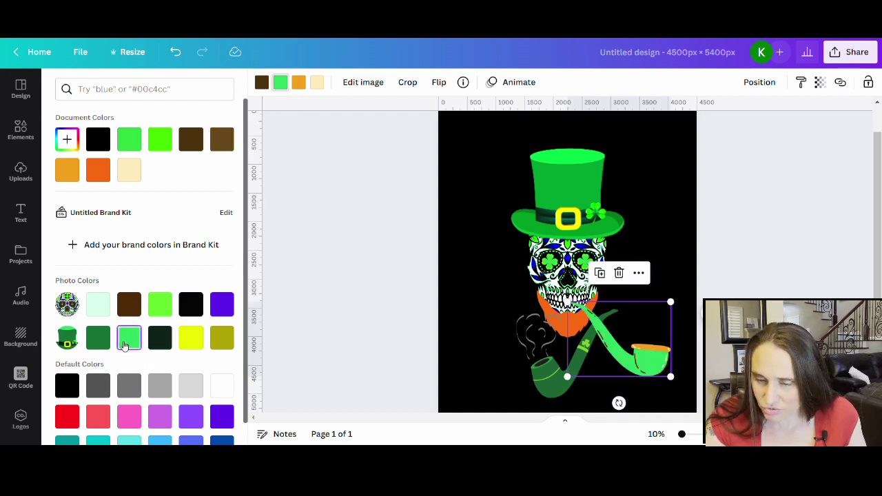
left_click(106, 347)
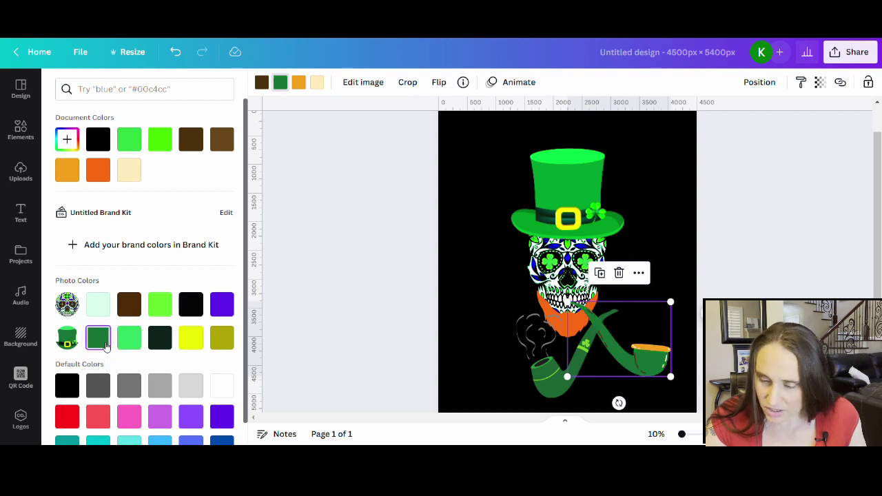
left_click(129, 338)
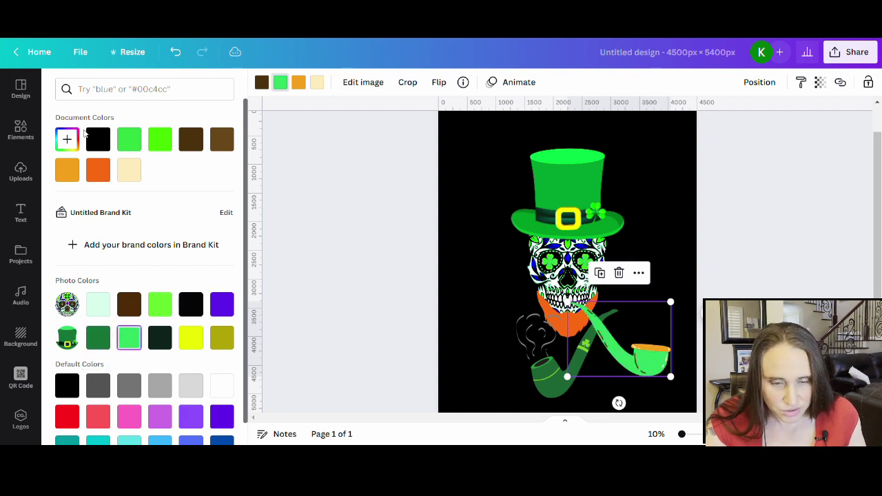
left_click(67, 139)
left_click(207, 257)
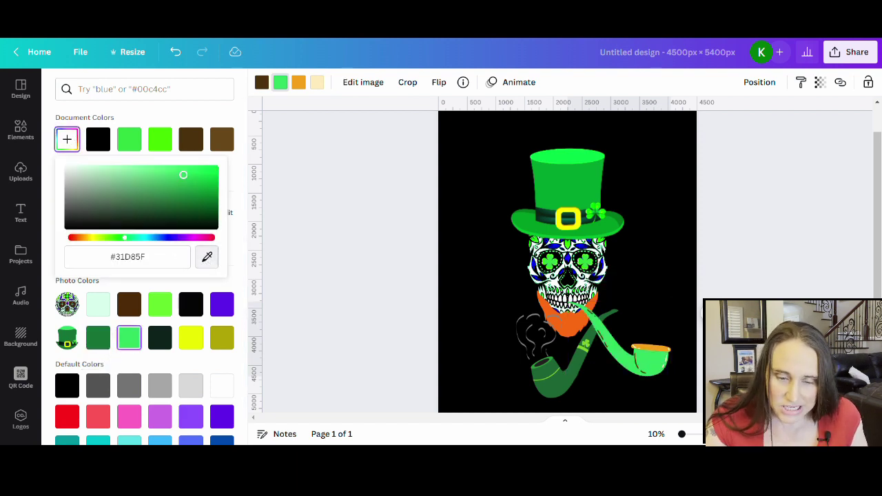
left_click(544, 383)
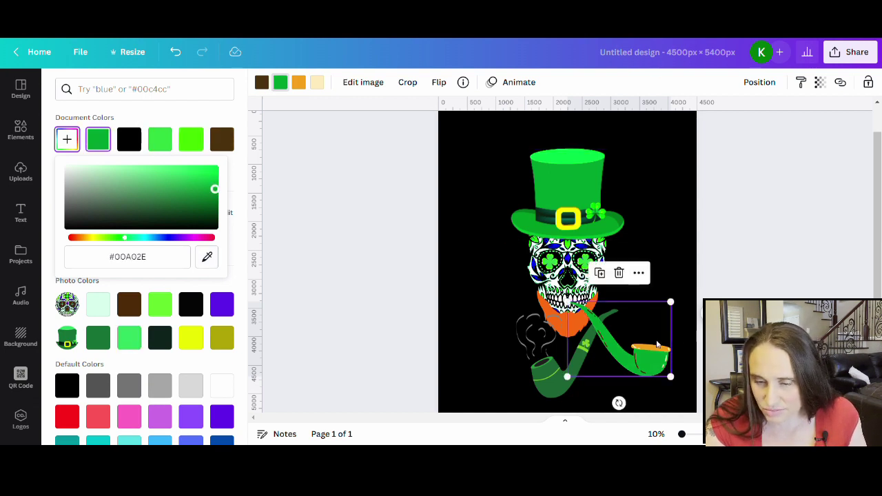
- Recolour the remaining pipe parts: rim to bright yellow, dark brown details to black, and cream highlights to bright green
left_click(298, 84)
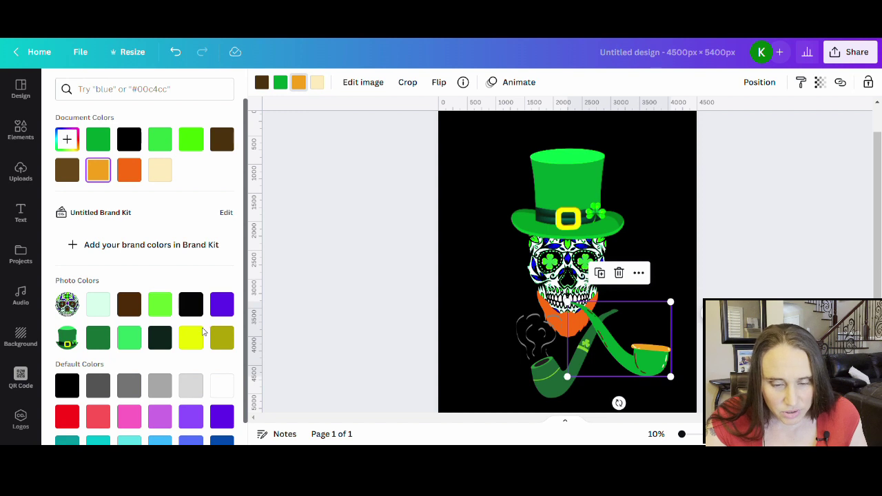
left_click(193, 347)
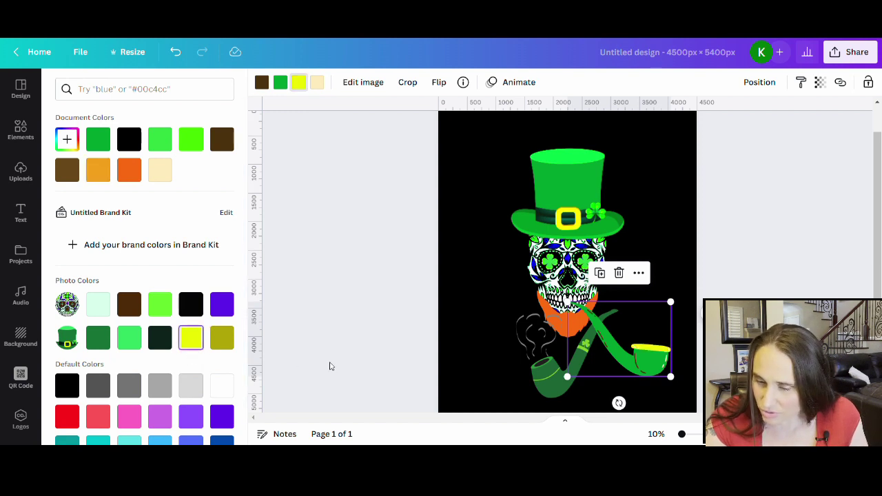
left_click(269, 83)
left_click(268, 83)
left_click(269, 83)
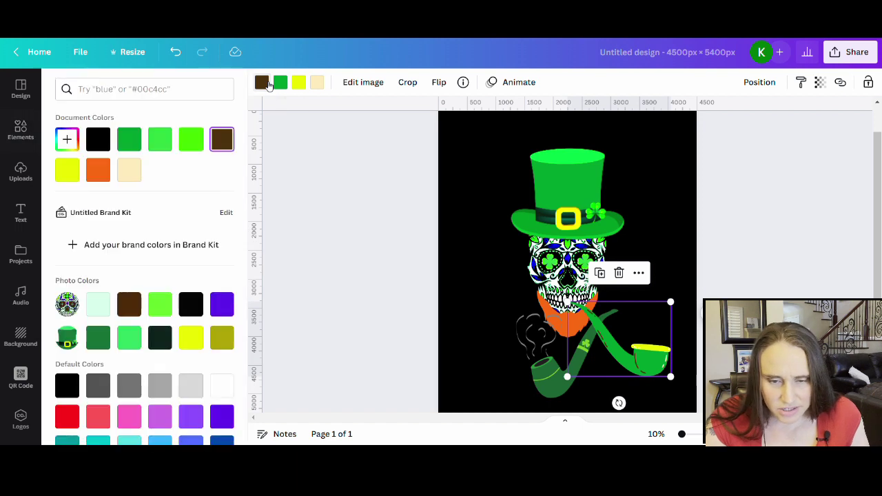
left_click(73, 387)
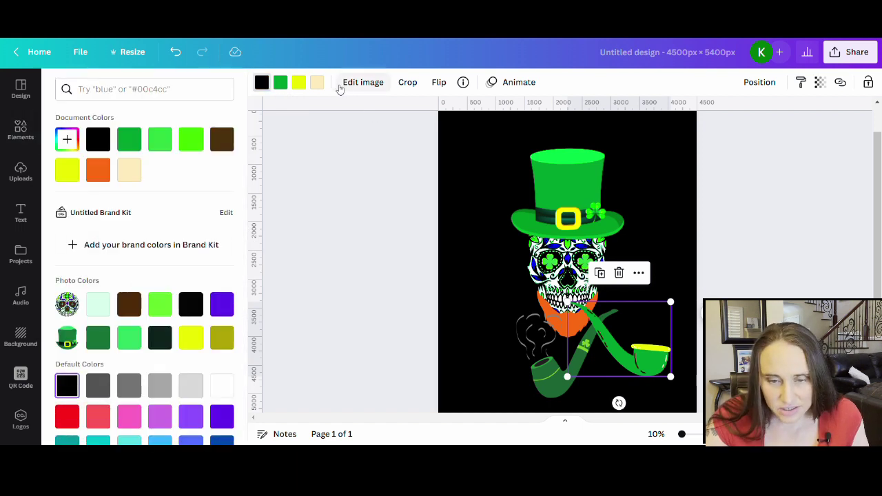
left_click(317, 82)
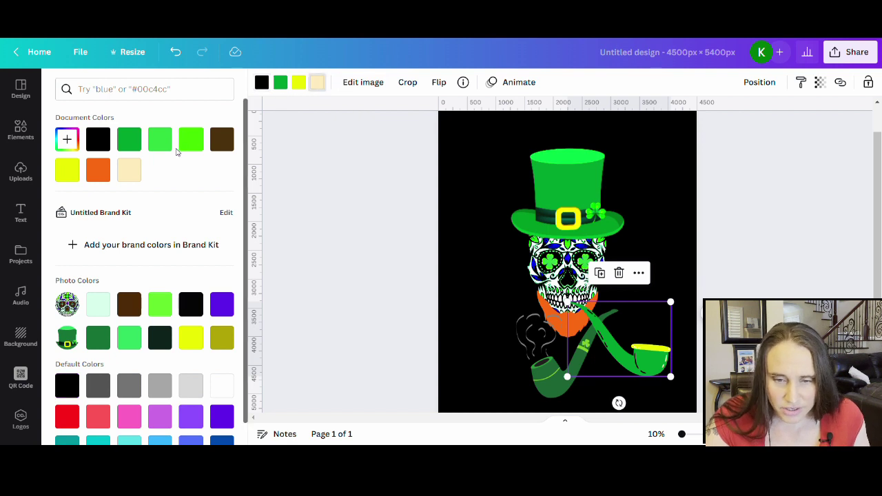
left_click(195, 145)
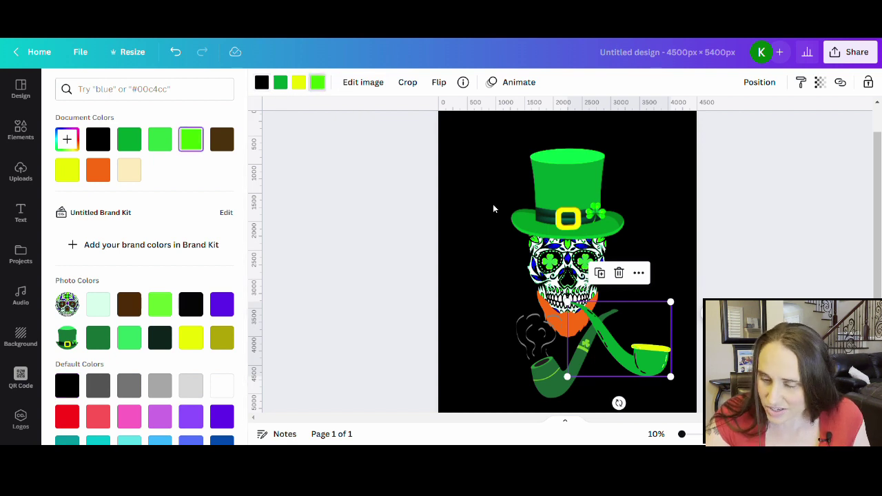
- Delete the dark green smoking pipe with the shamrock from below the skull
left_click(424, 334)
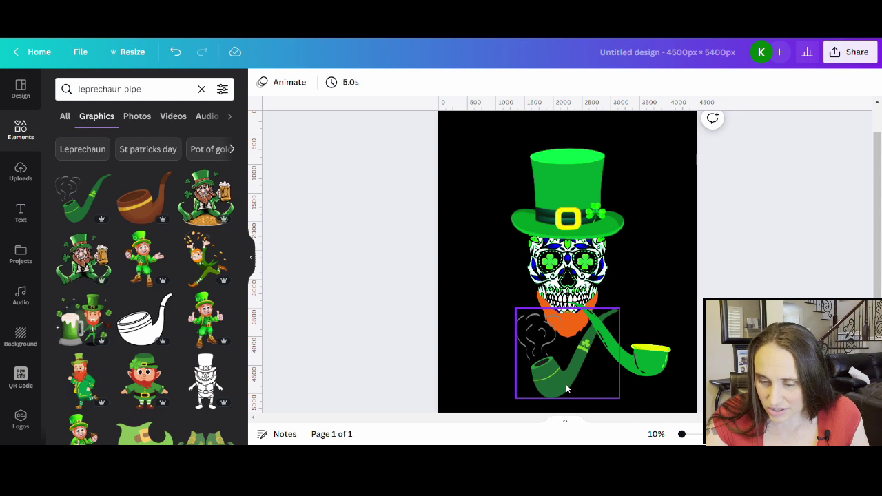
left_click(566, 384)
key("Delete")
- Shrink the recoloured pipe, tilt it slightly, and set its stem at the skull's mouth
left_click(665, 378)
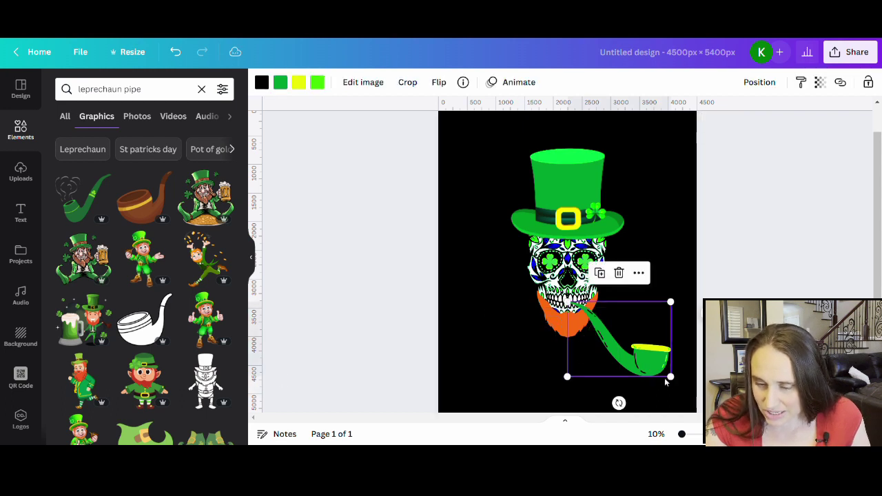
left_click_drag(673, 379, 621, 341)
left_click_drag(608, 376, 633, 379)
left_click_drag(622, 339, 634, 316)
left_click_drag(641, 285, 633, 297)
left_click_drag(622, 336, 622, 328)
left_click(685, 341)
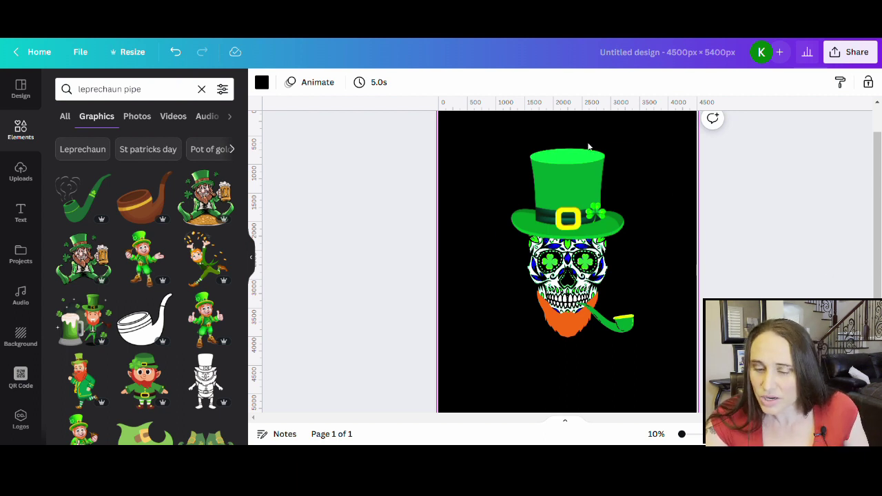
- Nudge the pipe slightly upward so its stem sits between the skull's teeth
left_click_drag(692, 434, 704, 434)
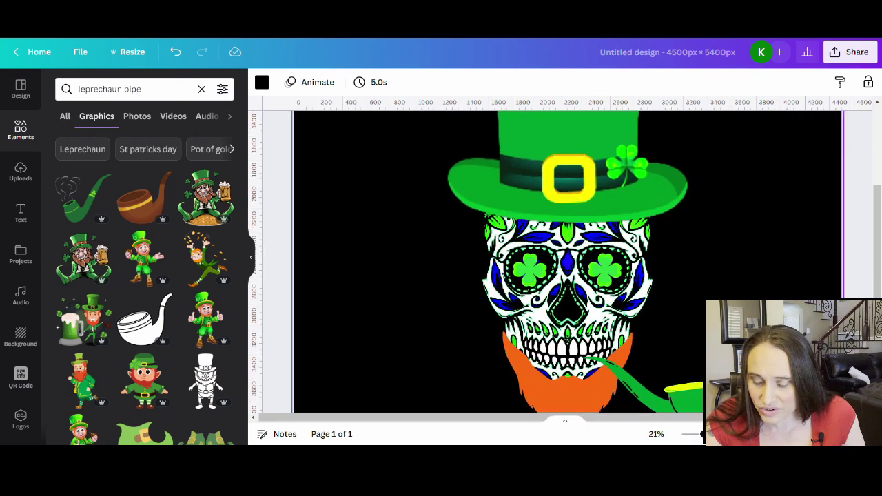
scroll(684, 318, "down", 3)
left_click(682, 304)
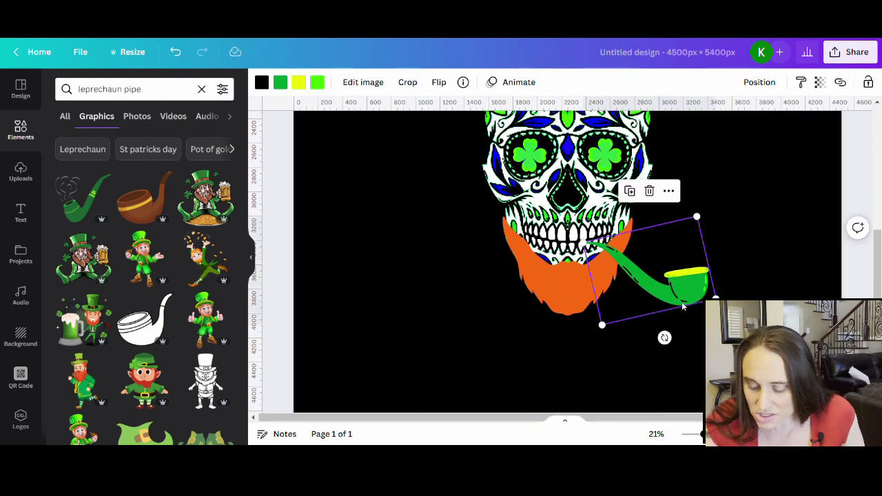
left_click_drag(682, 306, 684, 307)
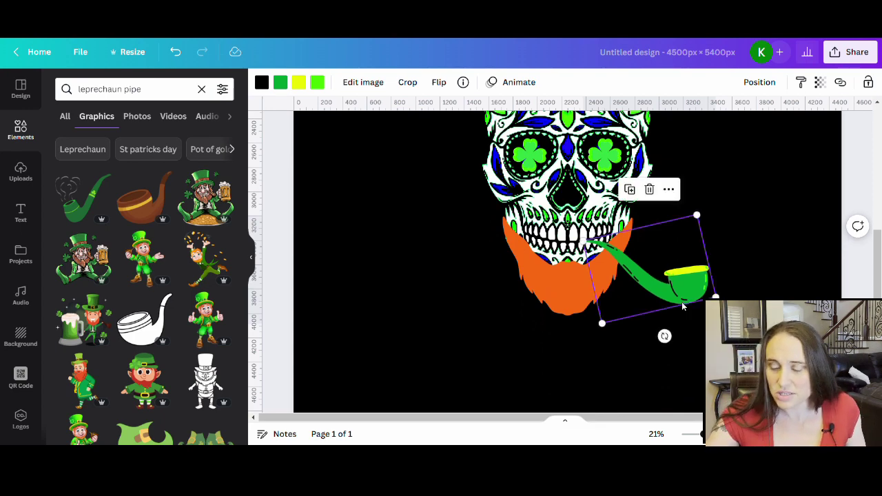
key("Escape")
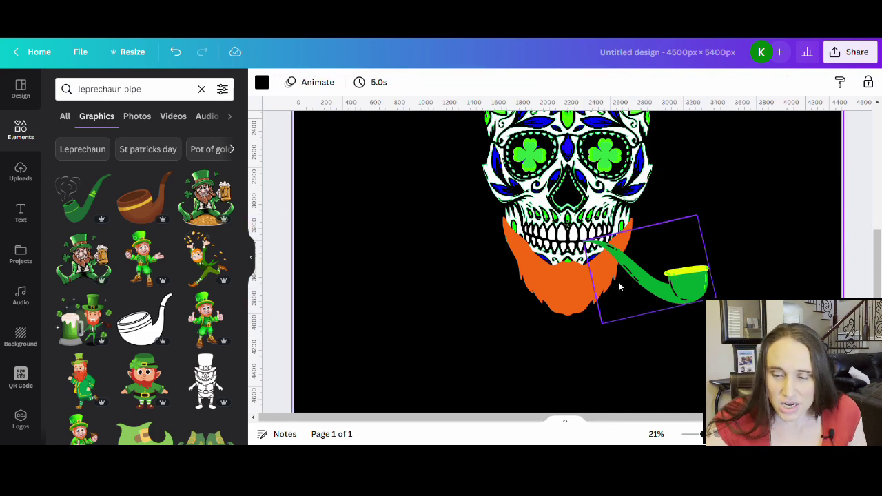
- Search the graphics for "shamrock" and look further down the results for a four-leaf clover
left_click(148, 92)
key("ctrl+a")
type("d")
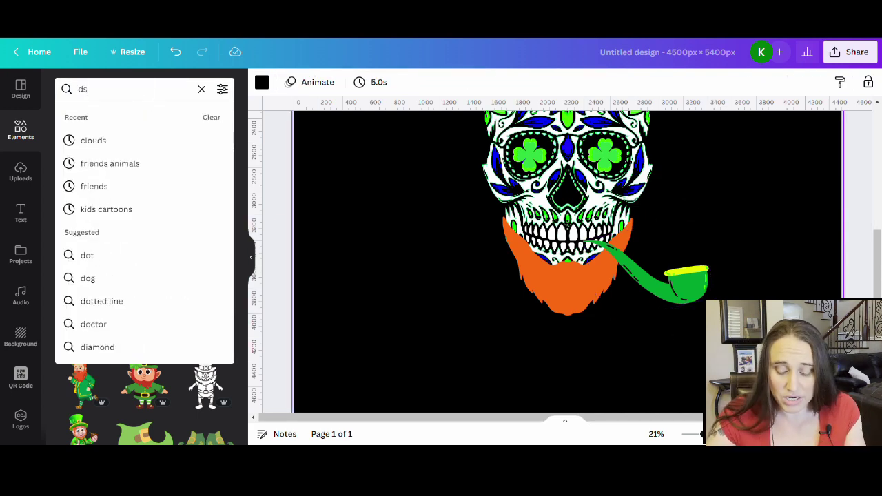
key("BackSpace")
type("sh")
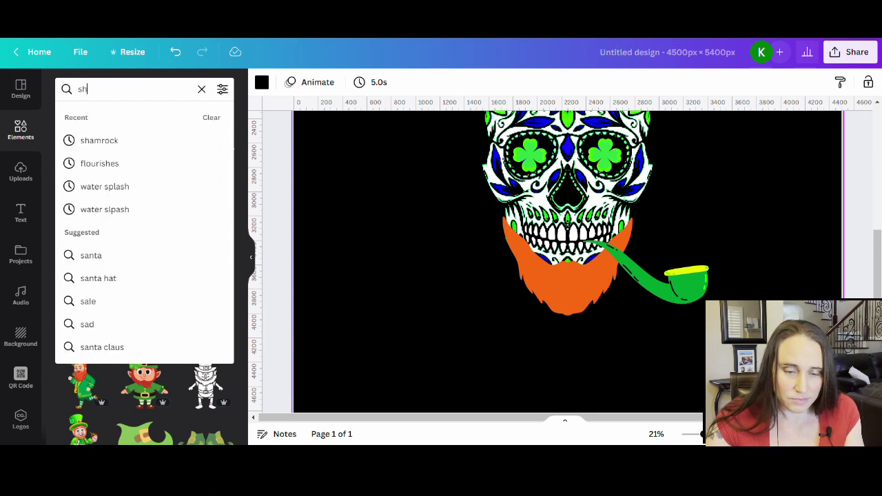
type("amrock")
key("Return")
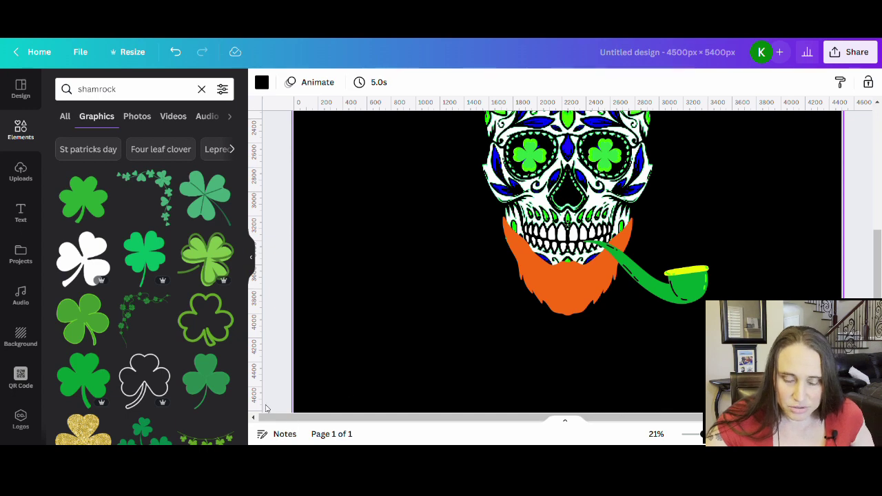
scroll(165, 207, "down", 3)
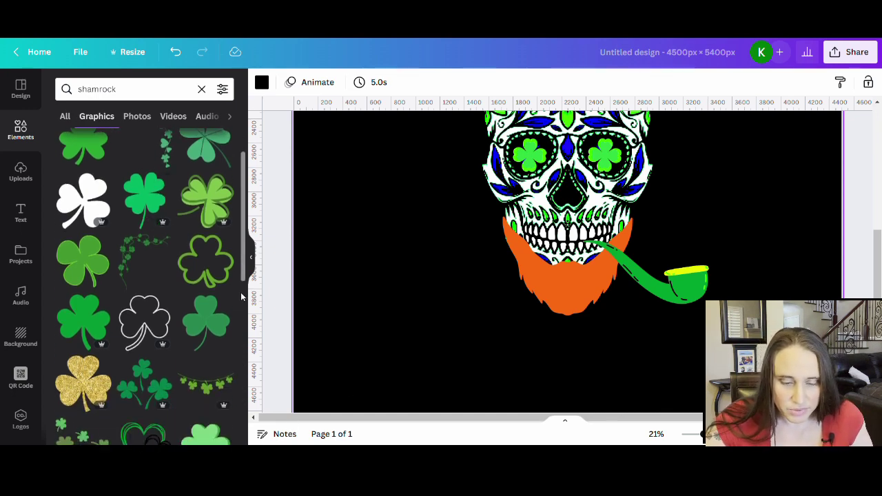
scroll(238, 372, "down", 3)
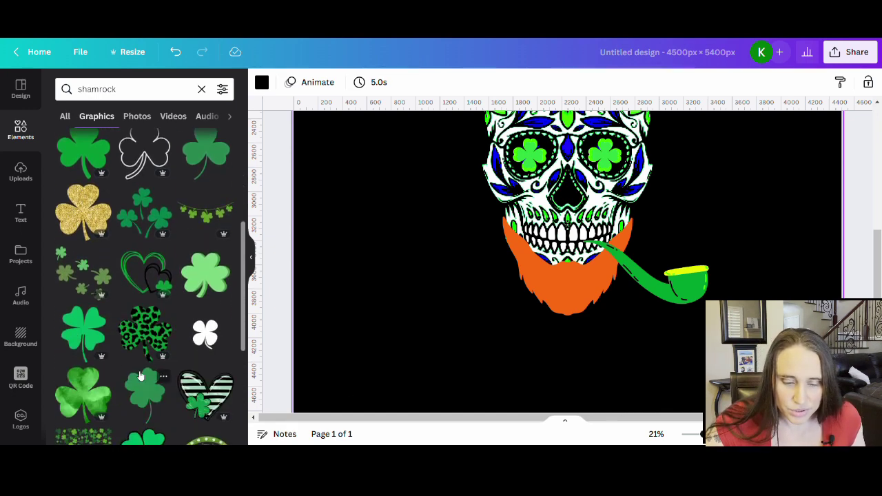
- Add the plain green four-leaf clover with a stem and recolour it the bright green from the document colours
left_click(80, 335)
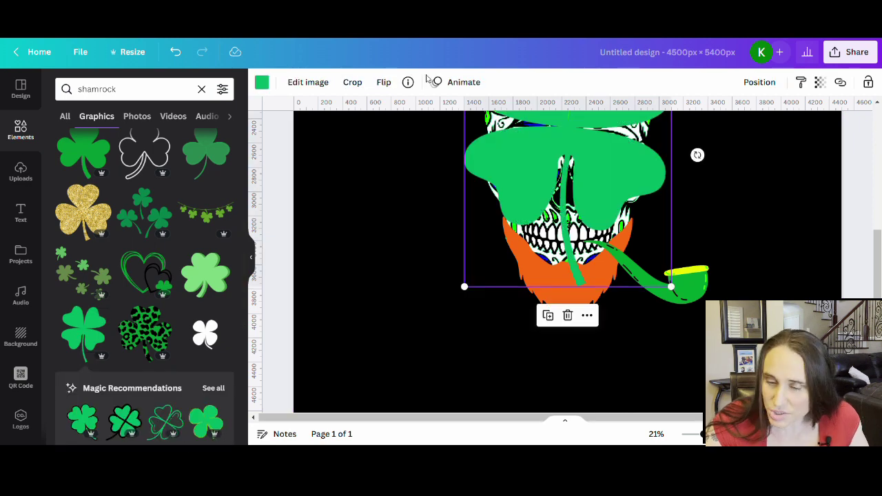
left_click(262, 83)
left_click(222, 139)
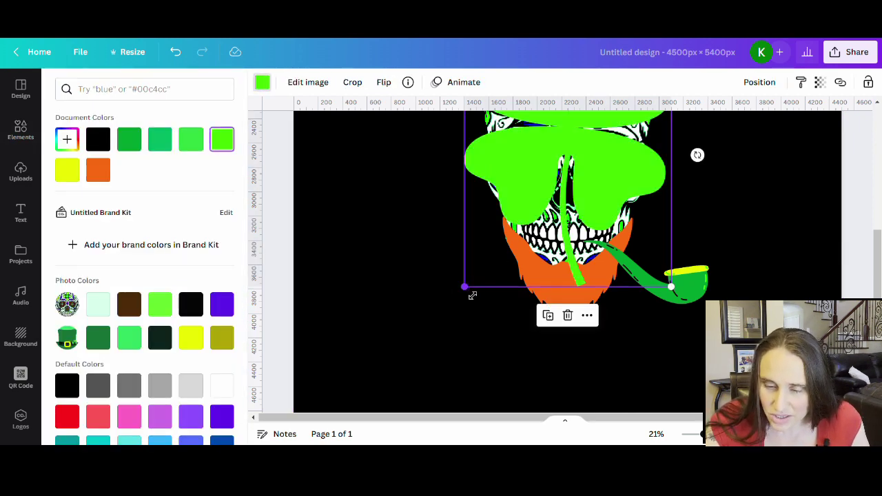
- Shrink the bright green clover to fit the pipe's bowl and place it there below the yellow rim
left_click_drag(473, 295, 607, 117)
scroll(701, 170, "up", 2)
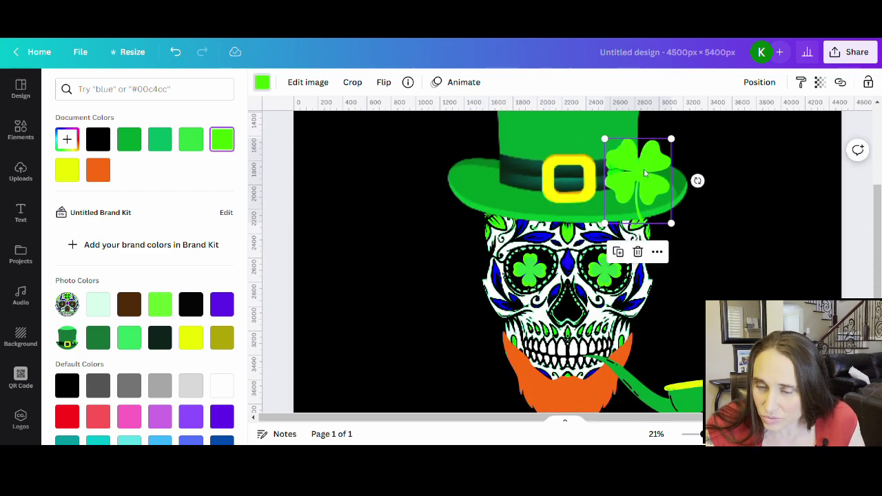
left_click_drag(644, 172, 742, 322)
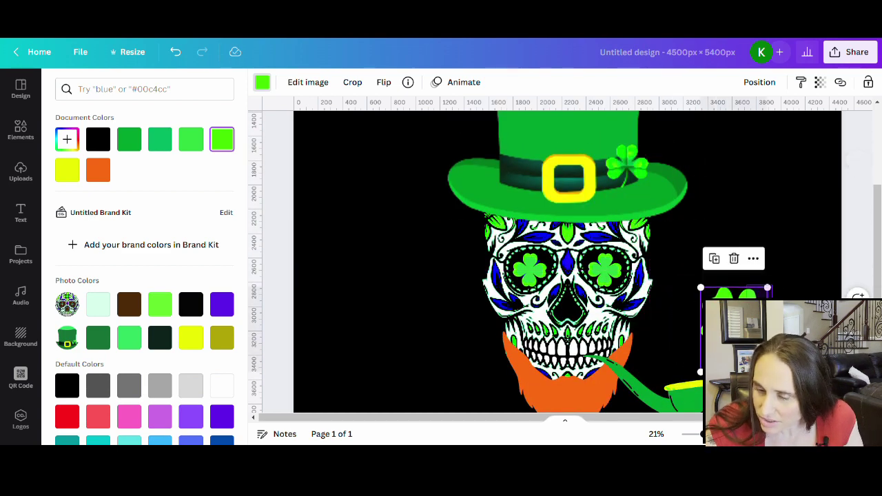
left_click_drag(772, 293, 722, 345)
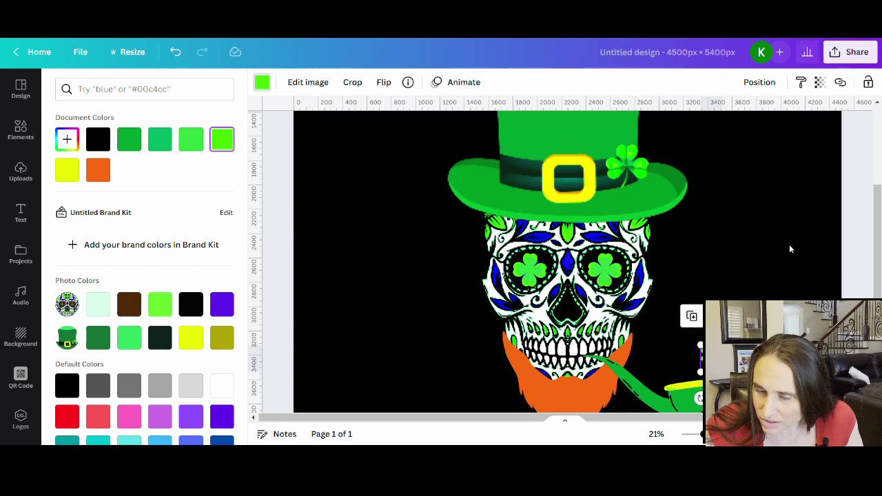
scroll(749, 234, "down", 3)
left_click_drag(711, 243, 698, 288)
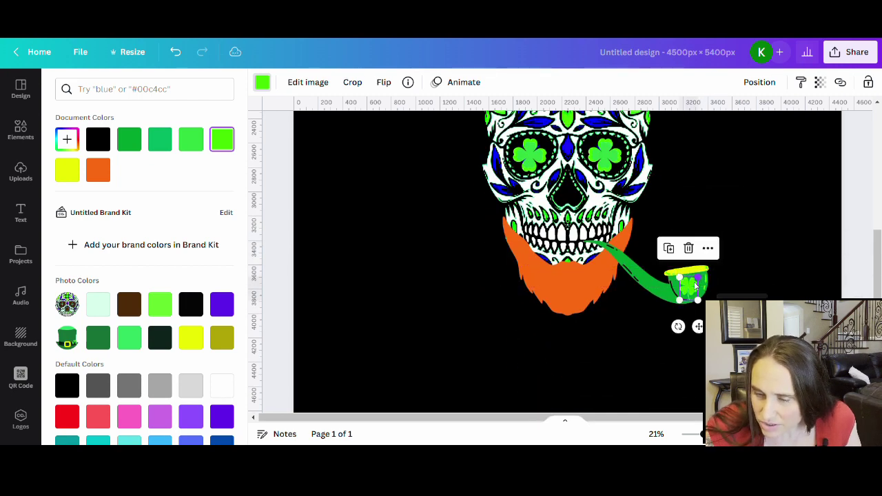
- Tilt the clover to follow the angle of the pipe's bowl and centre it on the bowl
left_click(689, 330)
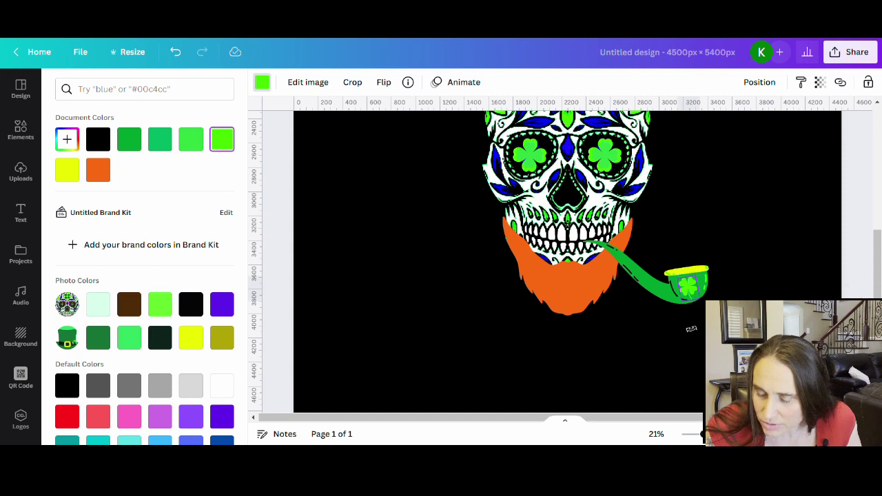
left_click(690, 288)
left_click(685, 317)
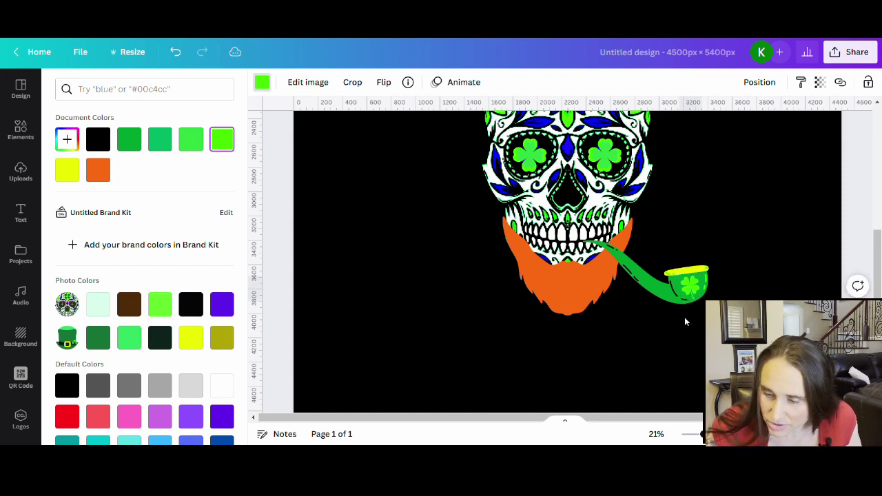
key("Escape")
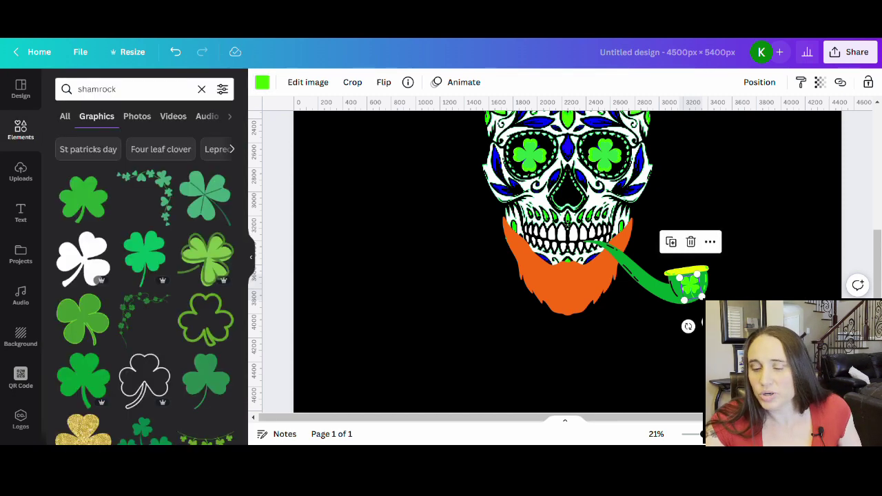
key("Escape")
scroll(845, 193, "up", 3)
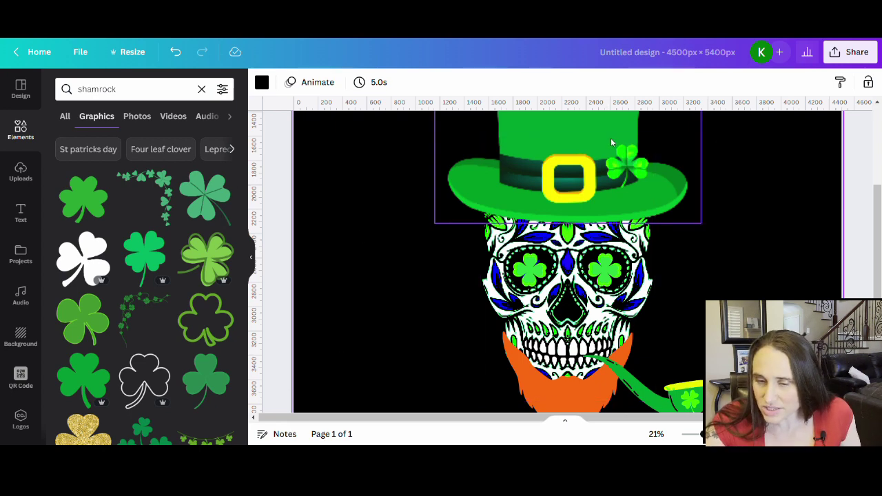
- Group the hat, skull, beard, pipe and clovers into one object, leaving the black page background out
scroll(599, 317, "down", 2, "ctrl")
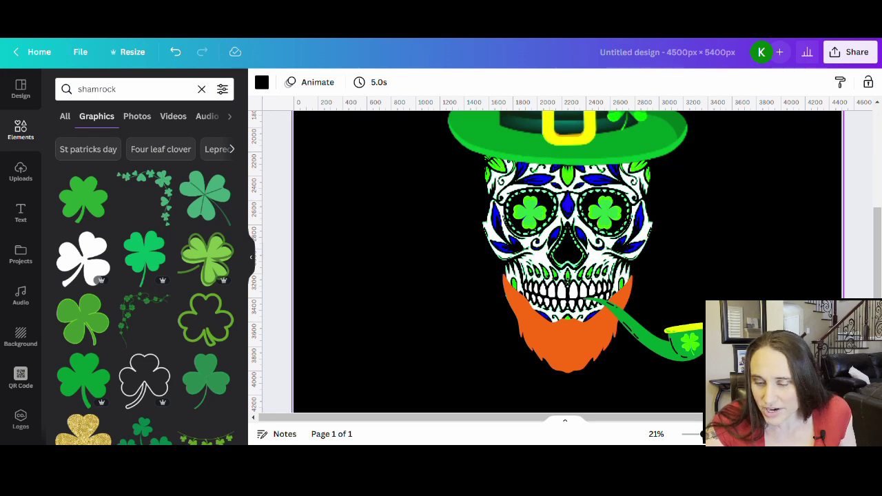
left_click(697, 435)
left_click_drag(697, 434, 681, 434)
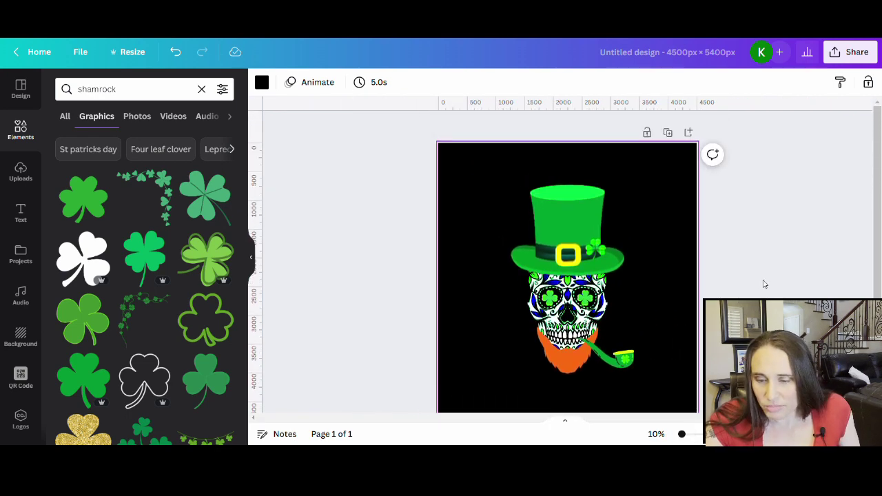
scroll(672, 275, "down", 1)
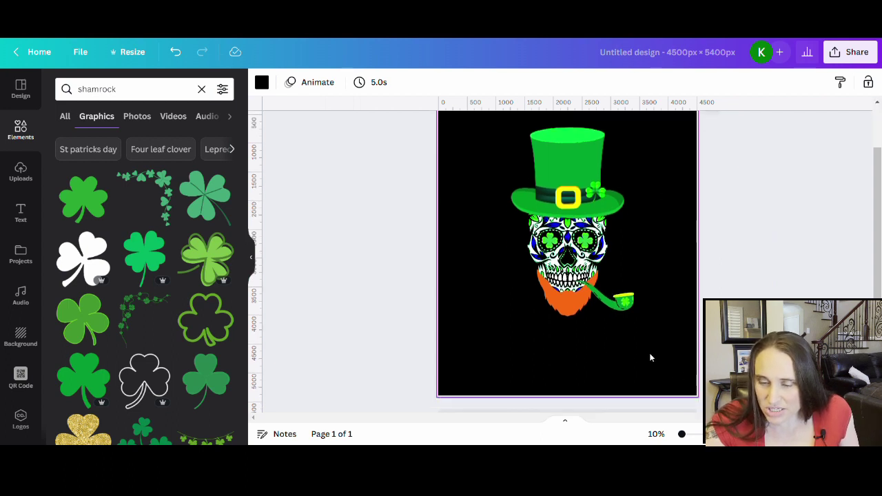
scroll(382, 184, "up", 1)
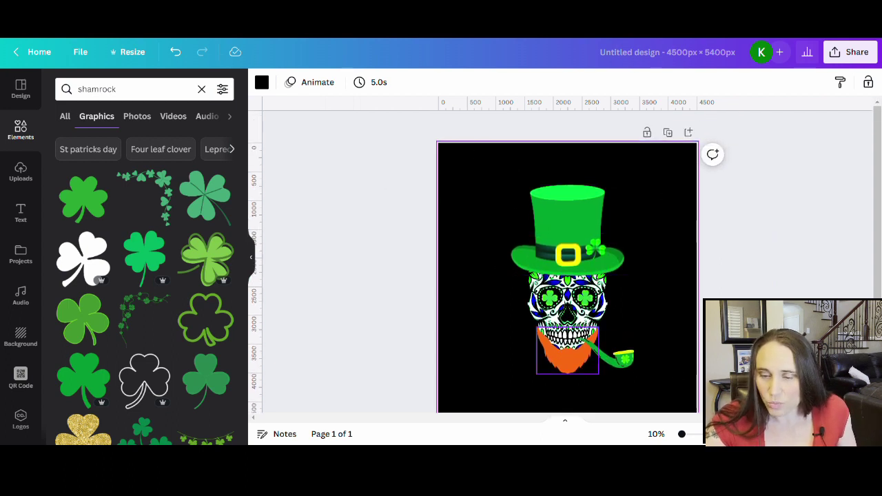
scroll(648, 275, "down", 2)
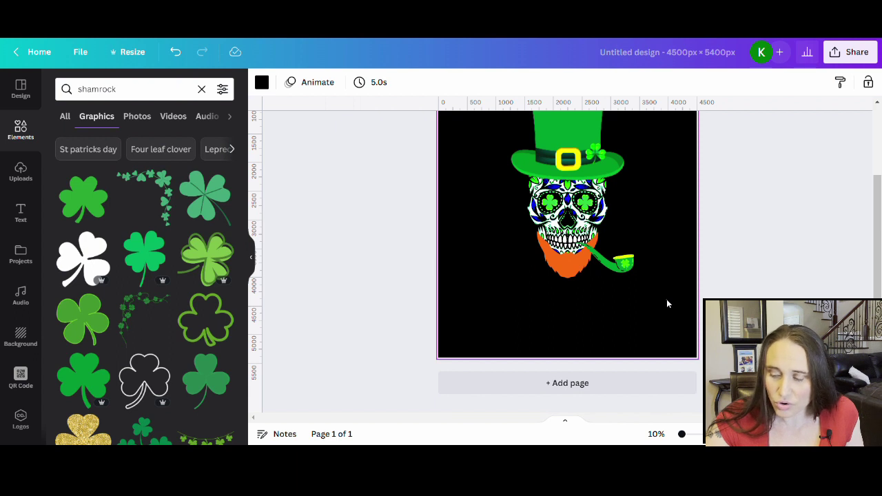
left_click_drag(664, 303, 474, 105)
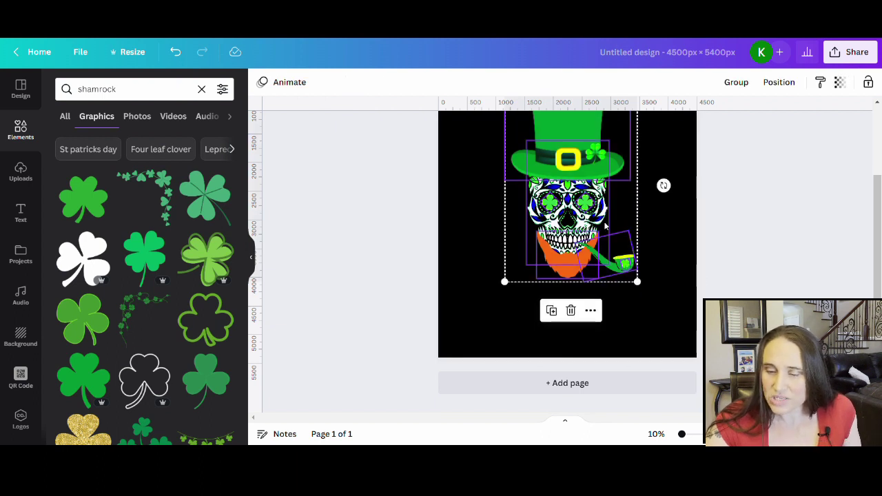
scroll(646, 256, "up", 2)
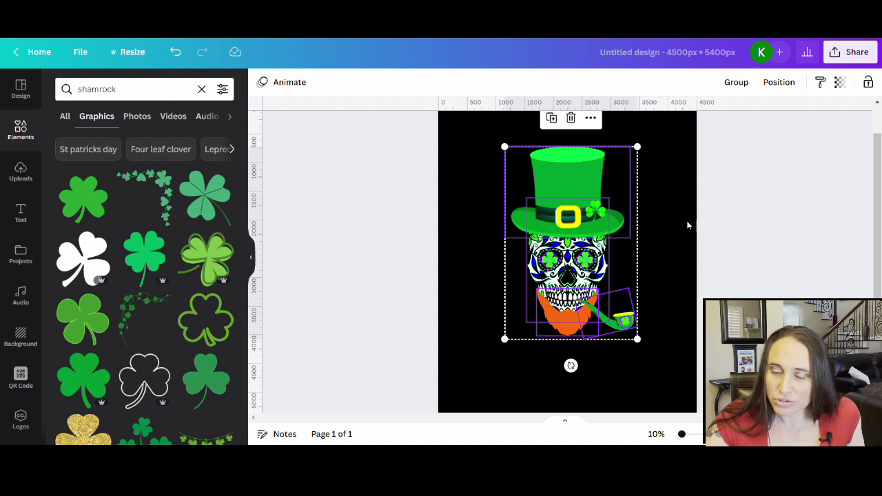
left_click(736, 83)
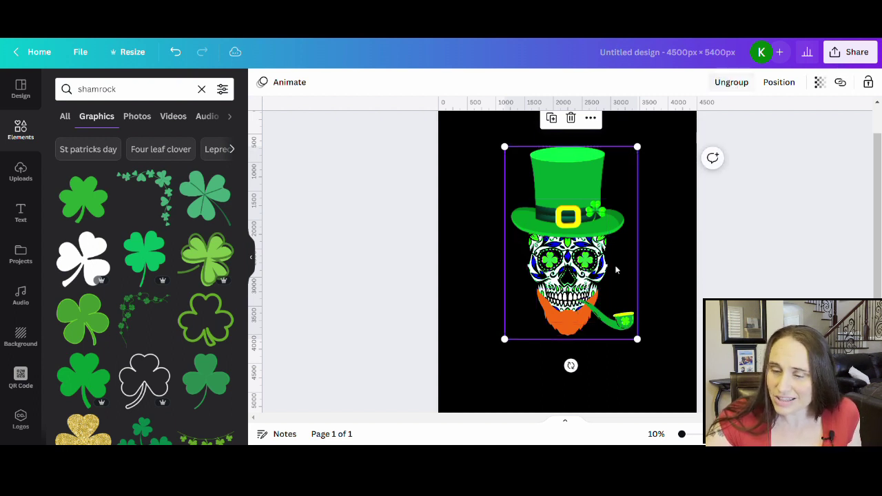
- Enlarge the grouped leprechaun skull to nearly fill the page height and position it around the middle of the page
left_click_drag(589, 293, 550, 267)
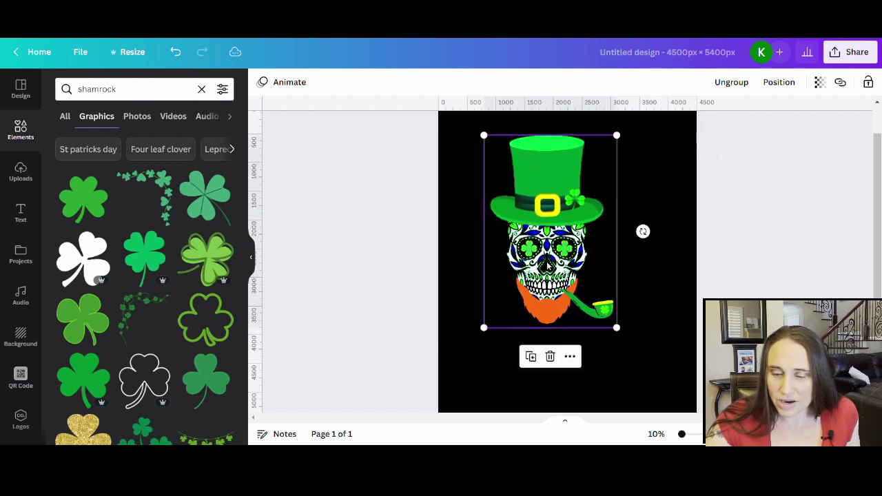
scroll(550, 267, "up", 1)
mouse_move(567, 324)
left_mouse_down()
mouse_move(537, 306)
mouse_move(555, 311)
left_mouse_up()
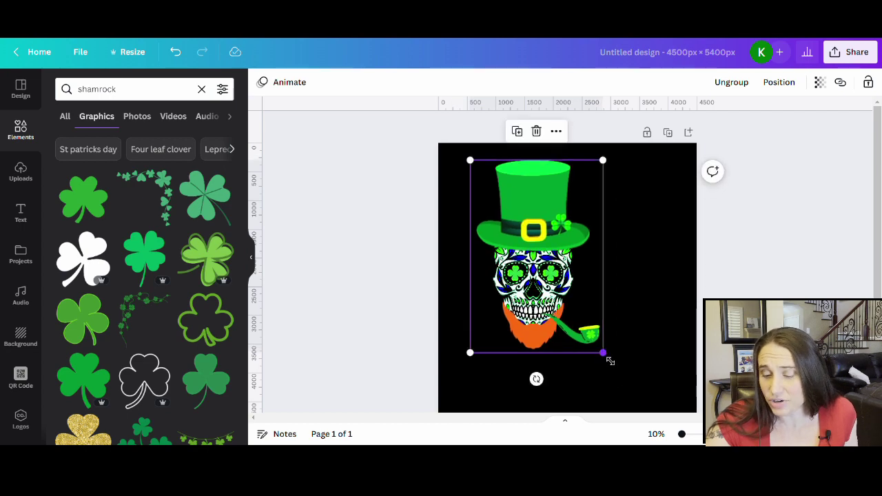
left_click_drag(606, 356, 664, 410)
left_click_drag(559, 323, 571, 320)
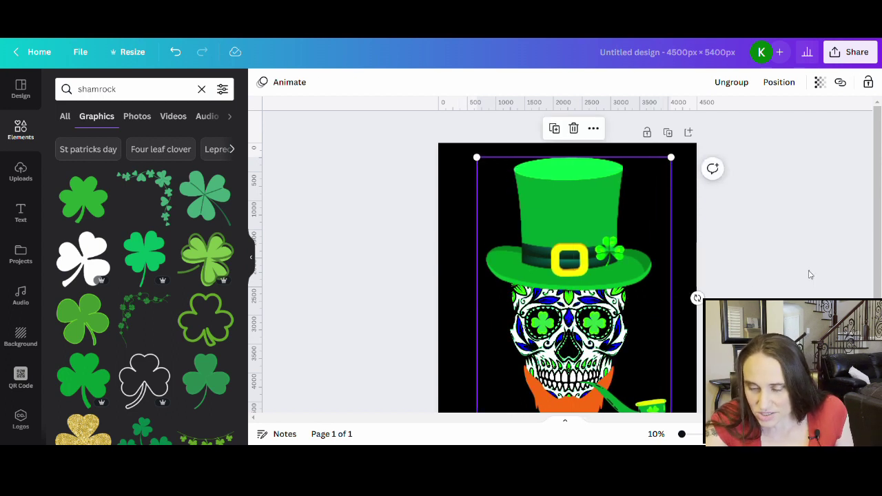
left_click(872, 151)
- Place a vertical ruler guide at 2250 px, along the page's centre line
scroll(809, 223, "down", 2)
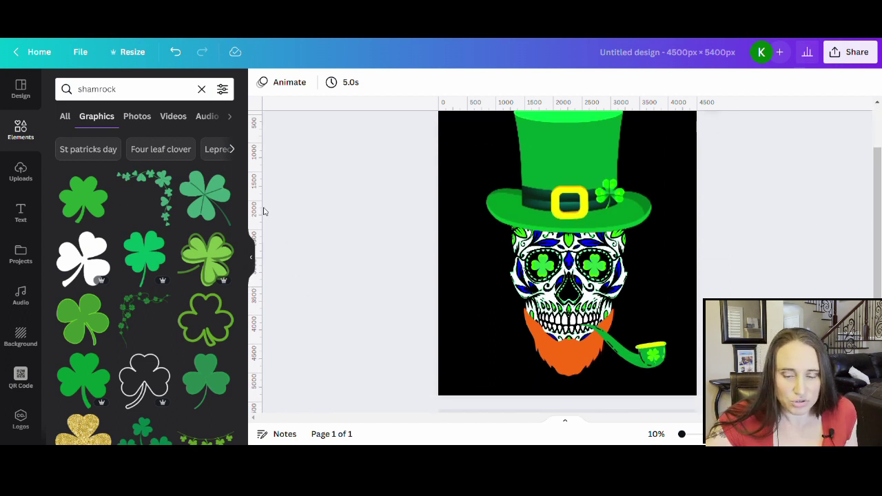
left_click_drag(273, 218, 567, 245)
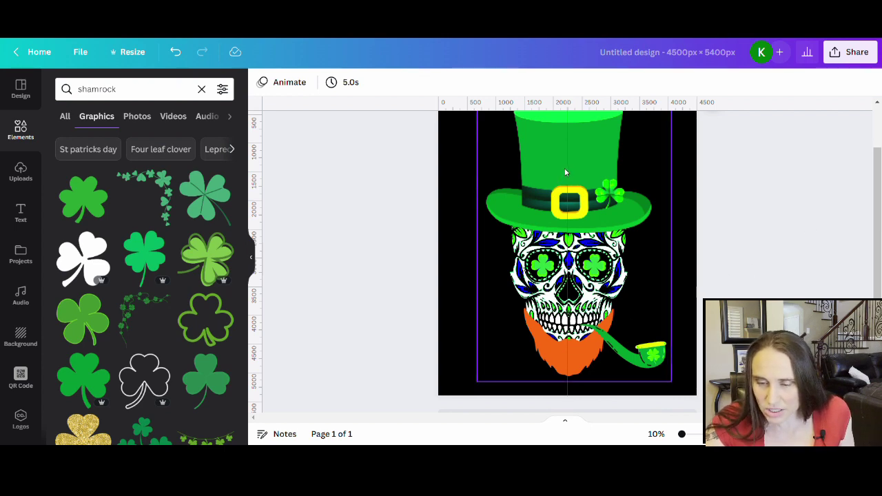
scroll(581, 417, "up", 3)
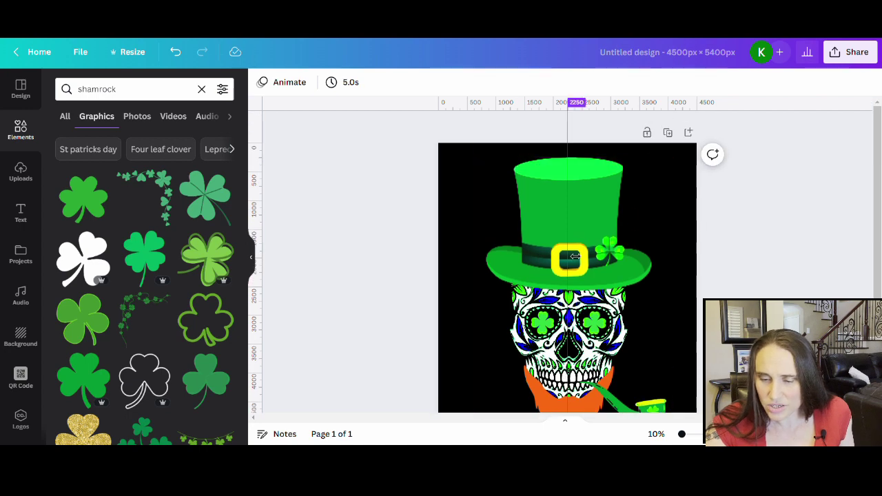
- Examine the whole artwork from hat to beard and pipe, checking how it is centred against the vertical guide
scroll(567, 276, "down", 5)
scroll(568, 275, "up", 5)
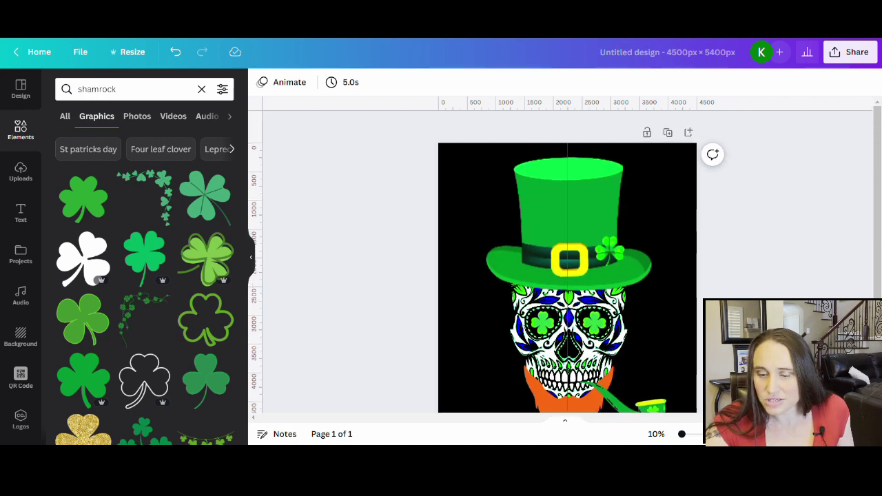
scroll(568, 276, "down", 3)
scroll(817, 280, "down", 2)
scroll(817, 280, "up", 3)
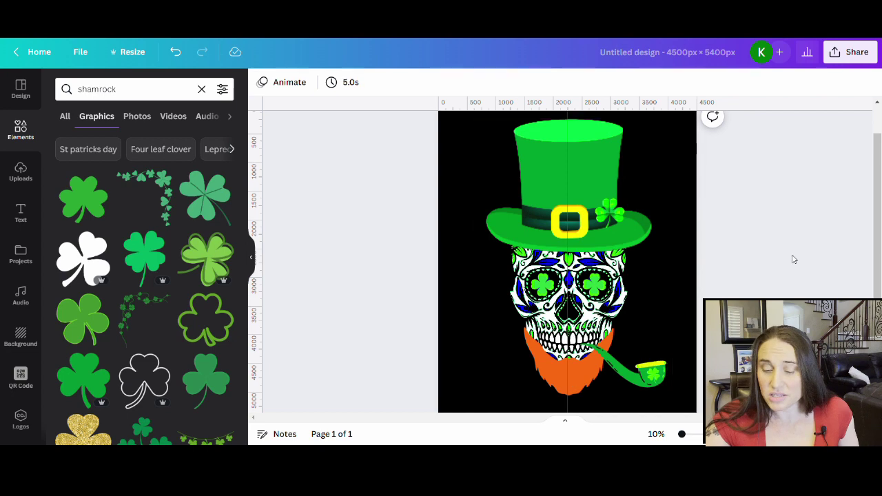
scroll(793, 259, "up", 1)
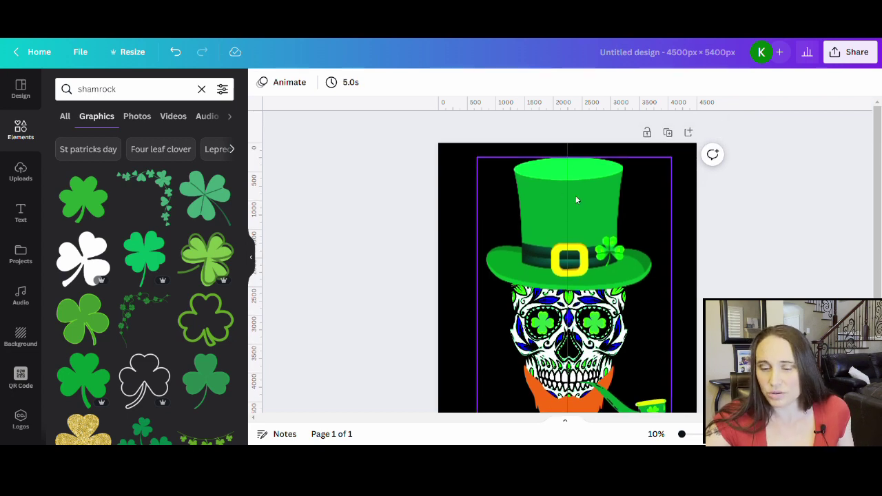
scroll(779, 249, "down", 2)
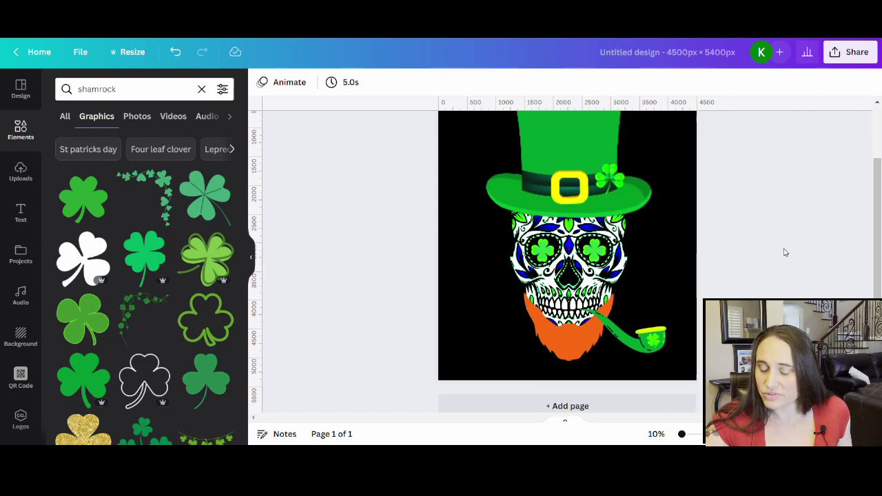
scroll(793, 262, "up", 2)
scroll(799, 269, "down", 1)
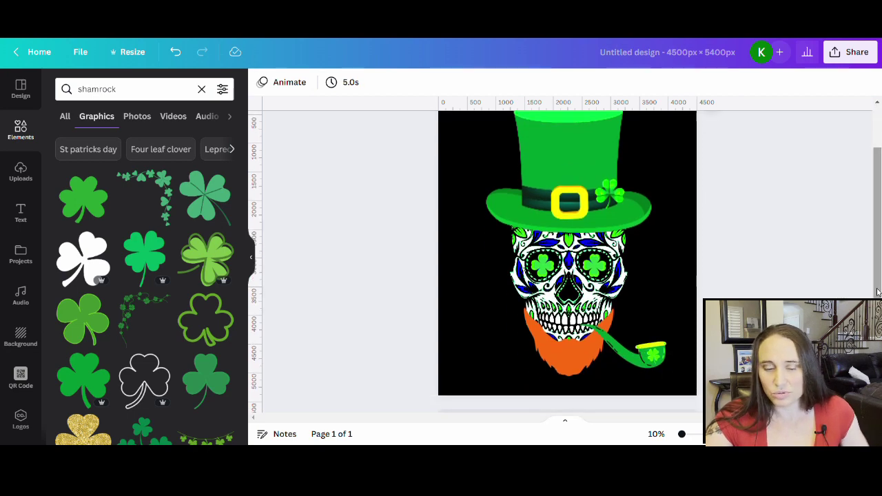
scroll(878, 292, "up", 1)
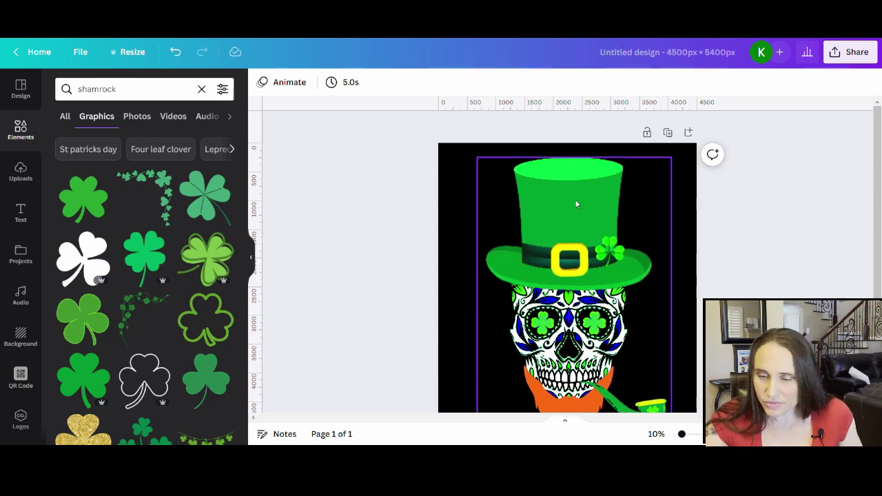
scroll(577, 204, "down", 3)
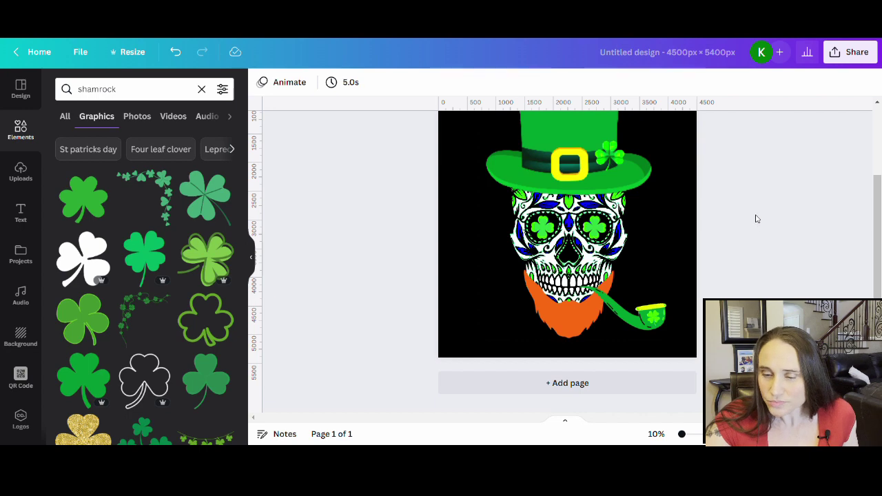
scroll(510, 133, "up", 3)
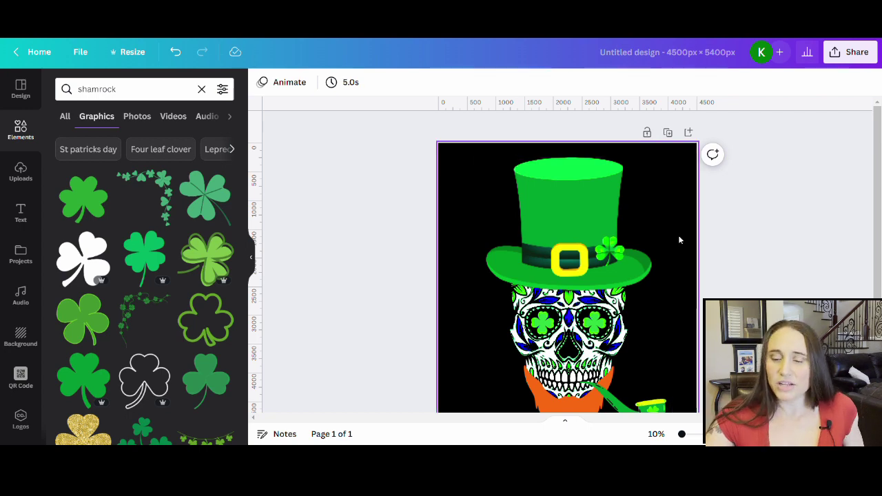
scroll(686, 238, "down", 1)
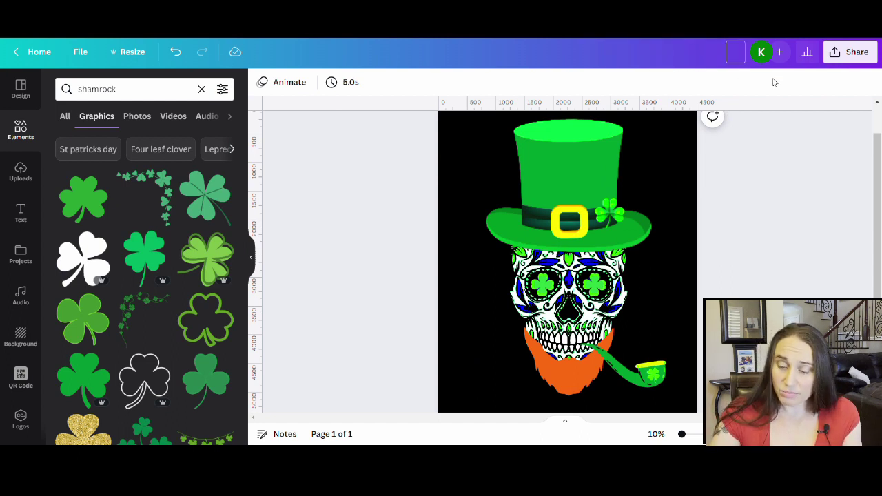
- Name the design "sugar skull leprechaun"
type("sugaa")
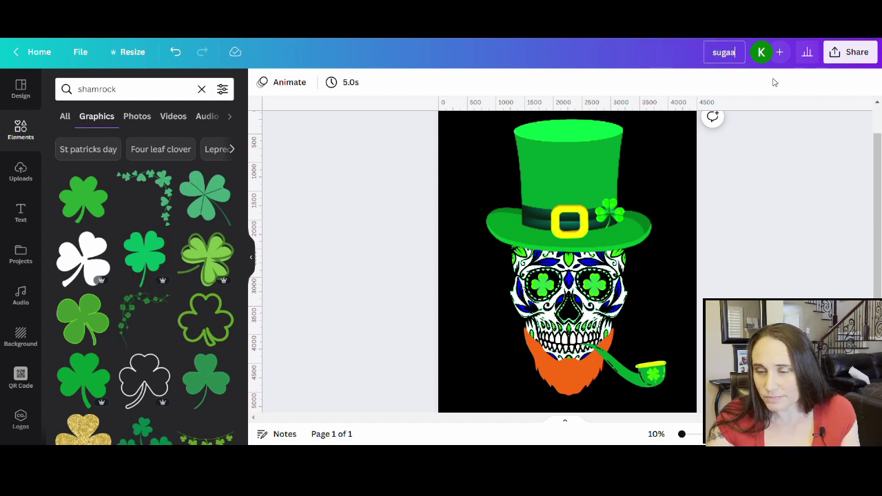
key("BackSpace")
type("r skull")
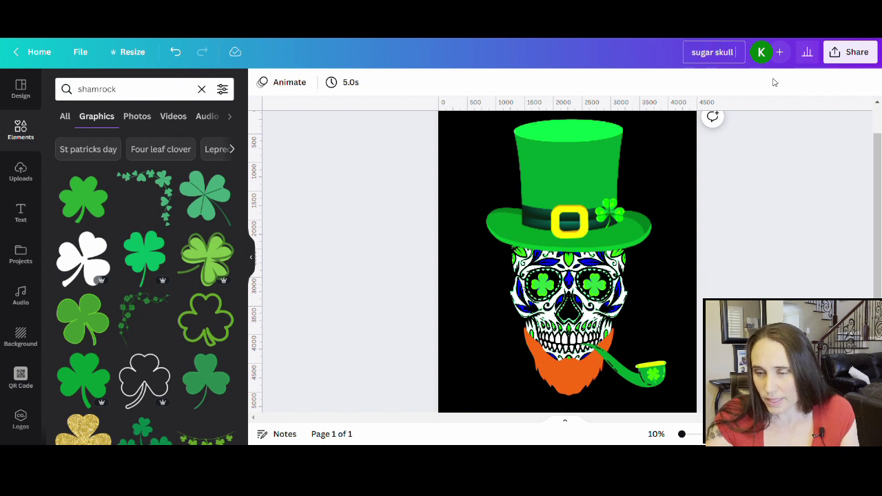
type(" leprech")
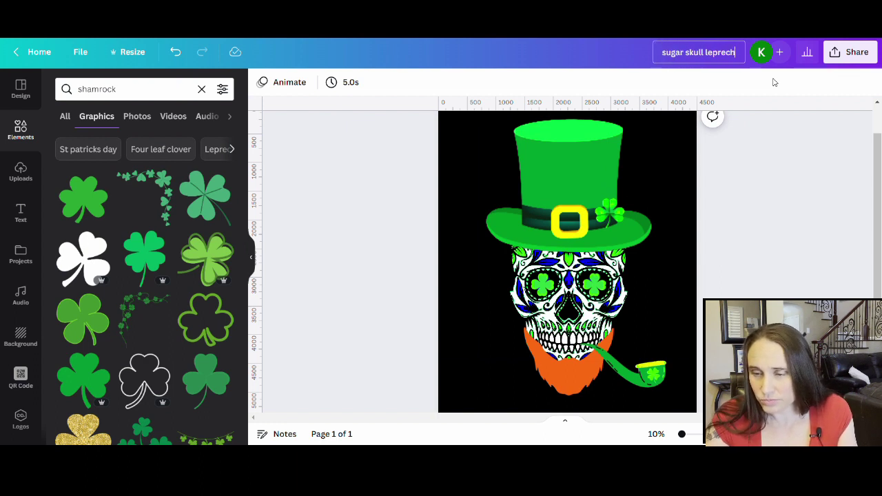
type("aun")
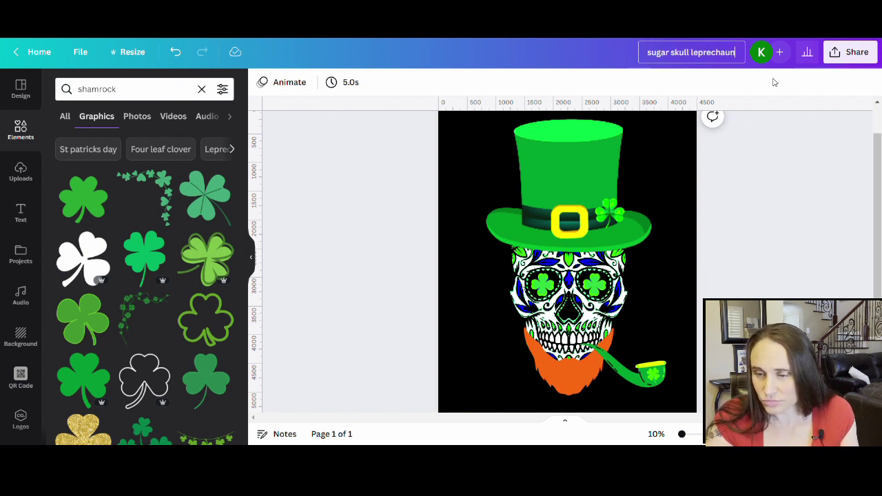
left_click(769, 184)
- Download the design as a 4,500 × 5,400 px PNG with a transparent background, and dismiss the download notice
left_click(846, 53)
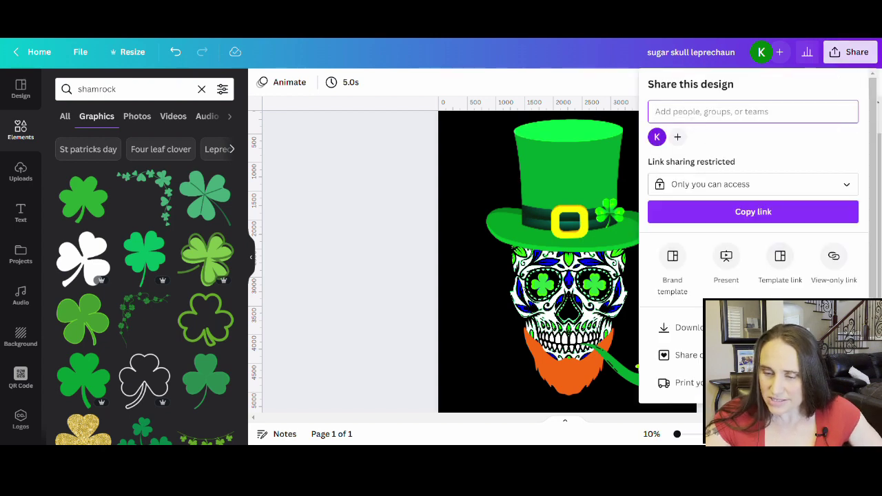
left_click(686, 327)
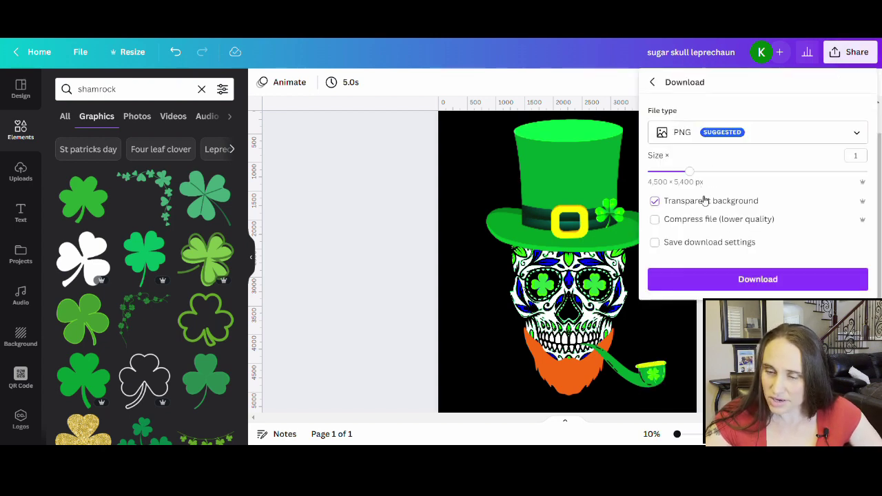
left_click(737, 280)
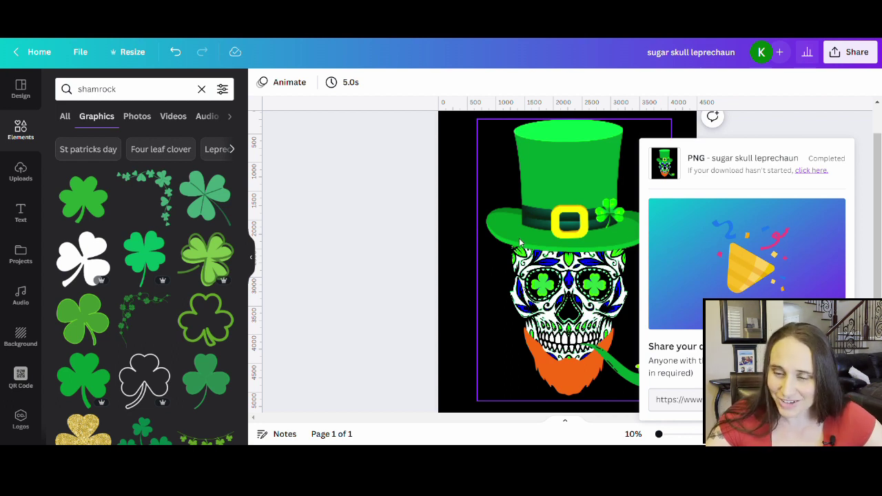
left_click(309, 260)
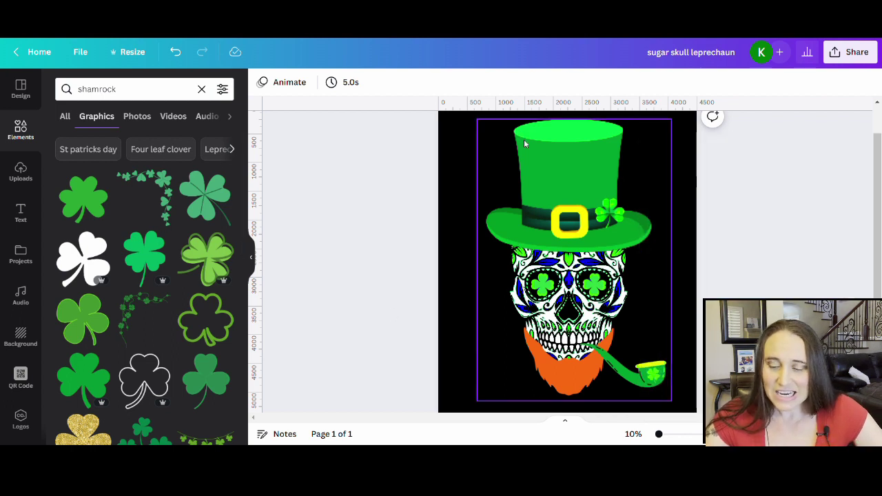